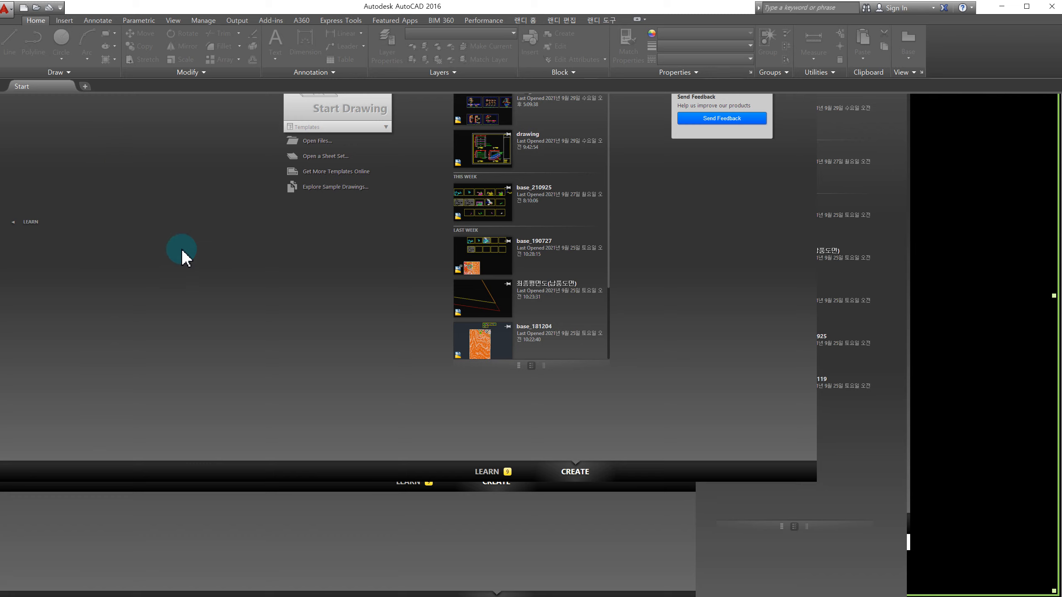
Step: Open the drawing 예제파일_평면도.dwg
{"action": "left_click", "coordinate": [23, 9]}
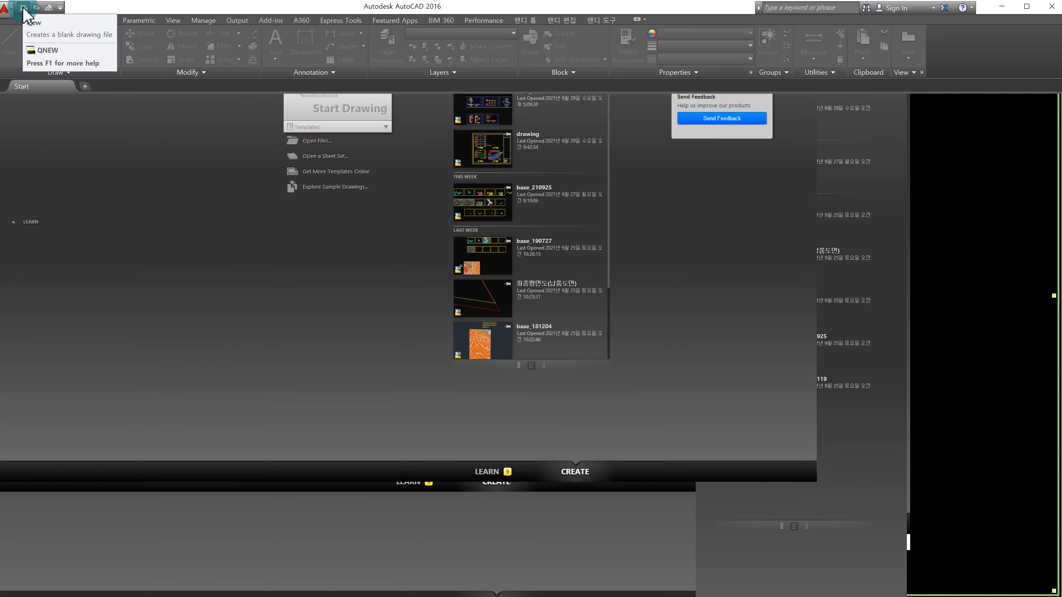
{"action": "left_click", "coordinate": [34, 11]}
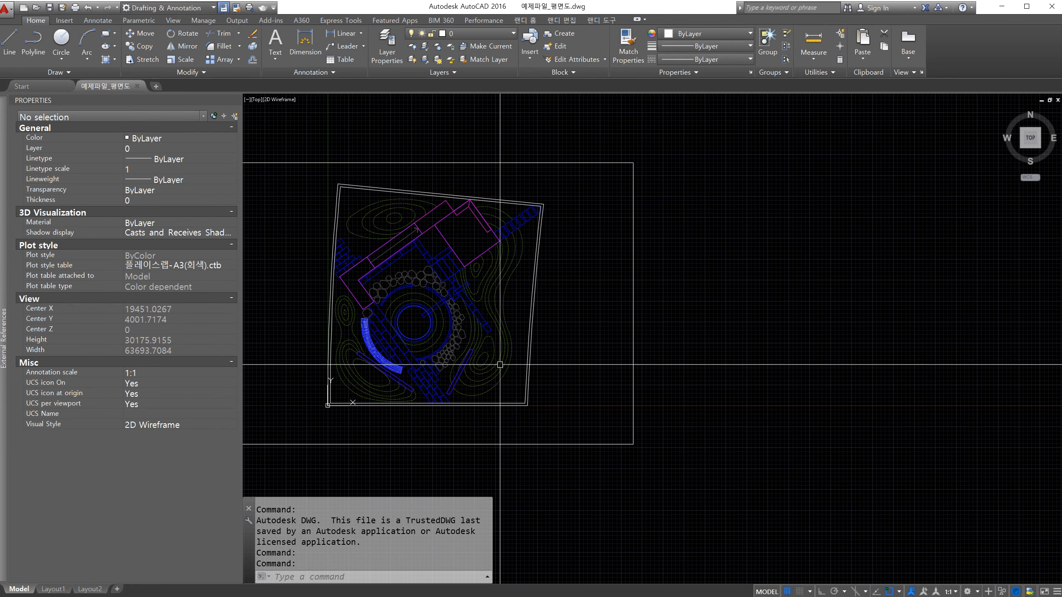
Step: Examine the overall layout of the garden site plan inside its rectangular border
{"action": "middle_click_drag", "start_coordinate": [461, 326], "coordinate": [658, 329]}
{"action": "scroll", "coordinate": [452, 337], "scroll_direction": "down", "scroll_amount": 2}
{"action": "middle_click_drag", "start_coordinate": [644, 377], "coordinate": [475, 379]}
{"action": "scroll", "coordinate": [314, 303], "scroll_direction": "up", "scroll_amount": 3}
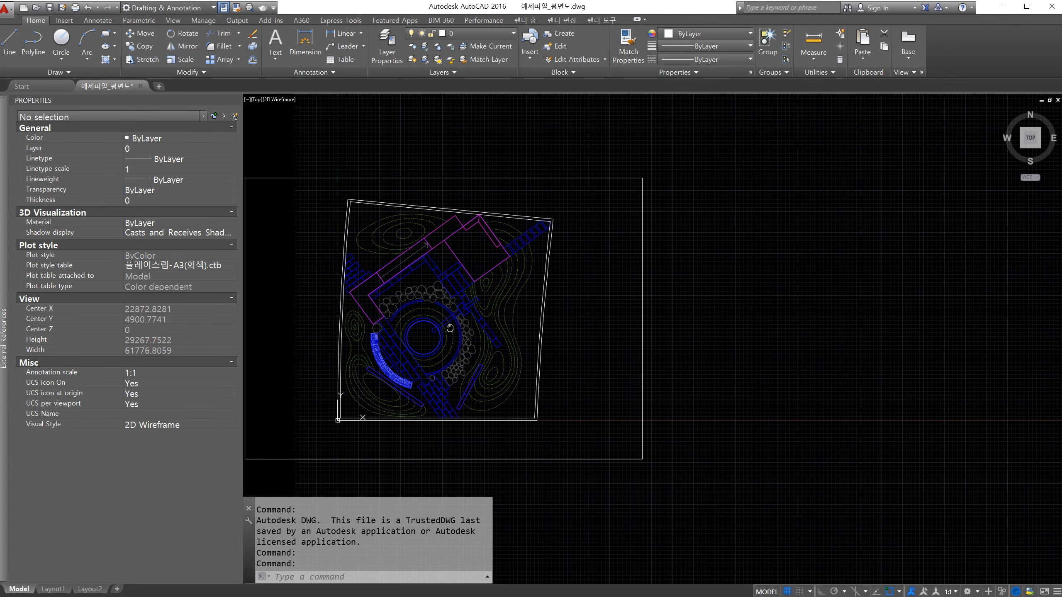
{"action": "scroll", "coordinate": [576, 375], "scroll_direction": "down", "scroll_amount": 4}
{"action": "scroll", "coordinate": [406, 348], "scroll_direction": "up", "scroll_amount": 2}
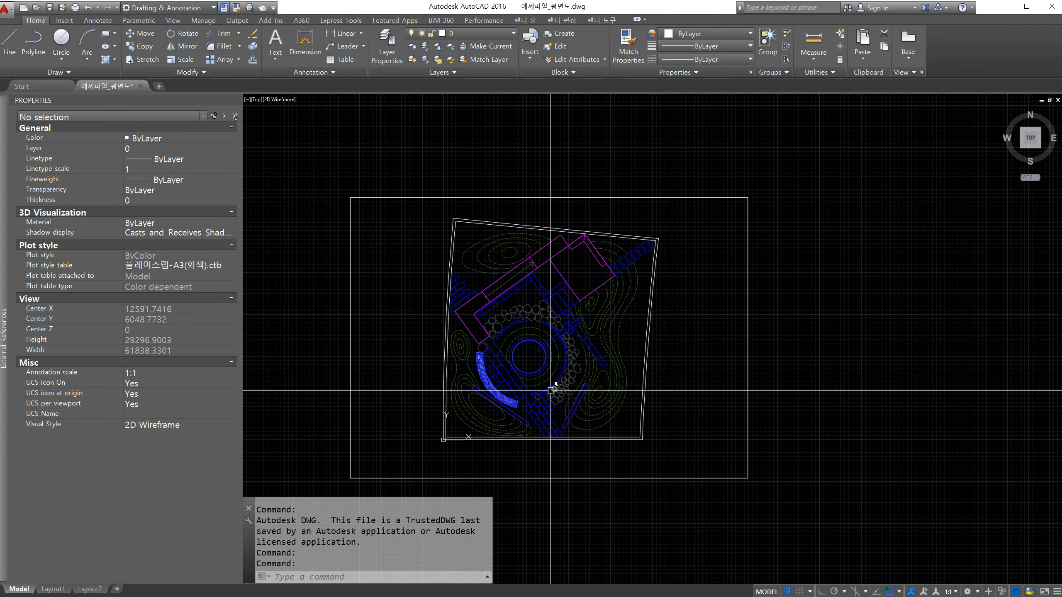
{"action": "middle_click_drag", "start_coordinate": [553, 389], "coordinate": [498, 391]}
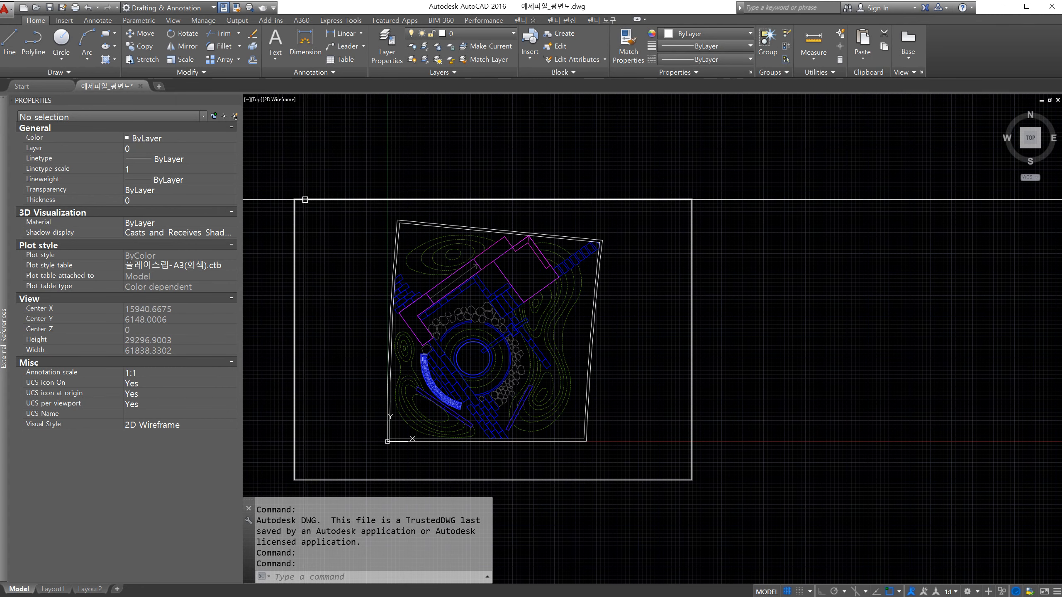
{"action": "middle_click_drag", "start_coordinate": [649, 358], "coordinate": [714, 351]}
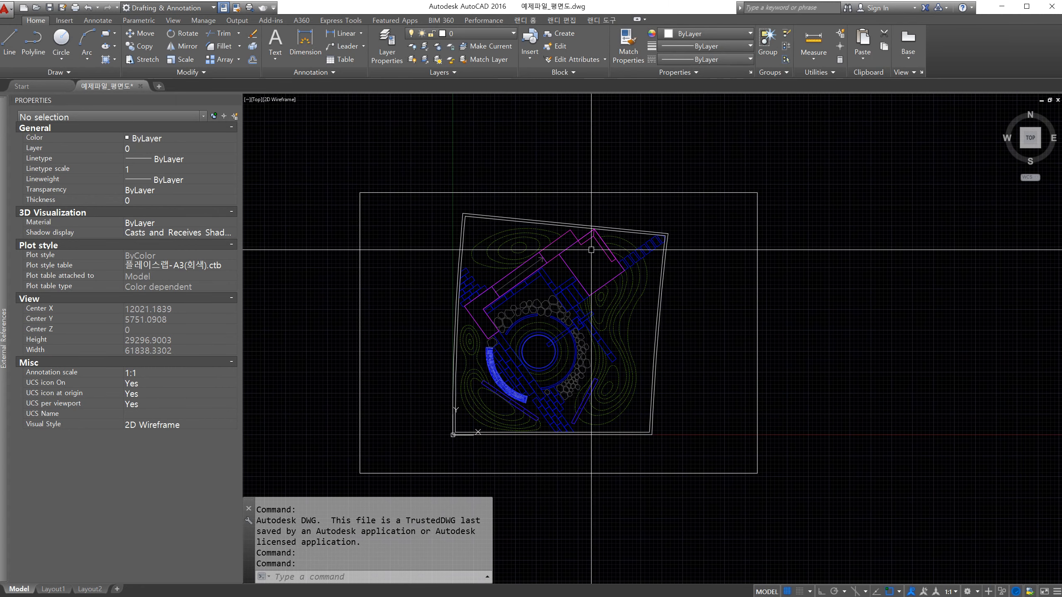
Step: Inspect the magenta building outline, the paving, the curved bench and the contour lines of the plan
{"action": "left_click", "coordinate": [571, 251]}
{"action": "left_click", "coordinate": [571, 251]}
{"action": "key", "text": "Escape"}
{"action": "left_click", "coordinate": [575, 257]}
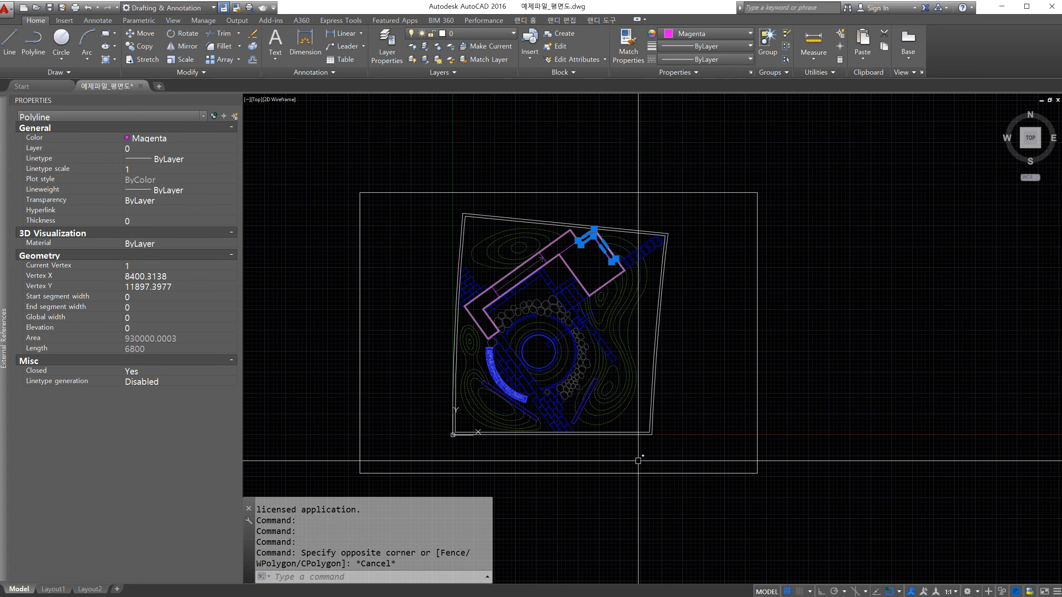
{"action": "scroll", "coordinate": [560, 393], "scroll_direction": "up", "scroll_amount": 6}
{"action": "key", "text": "Escape"}
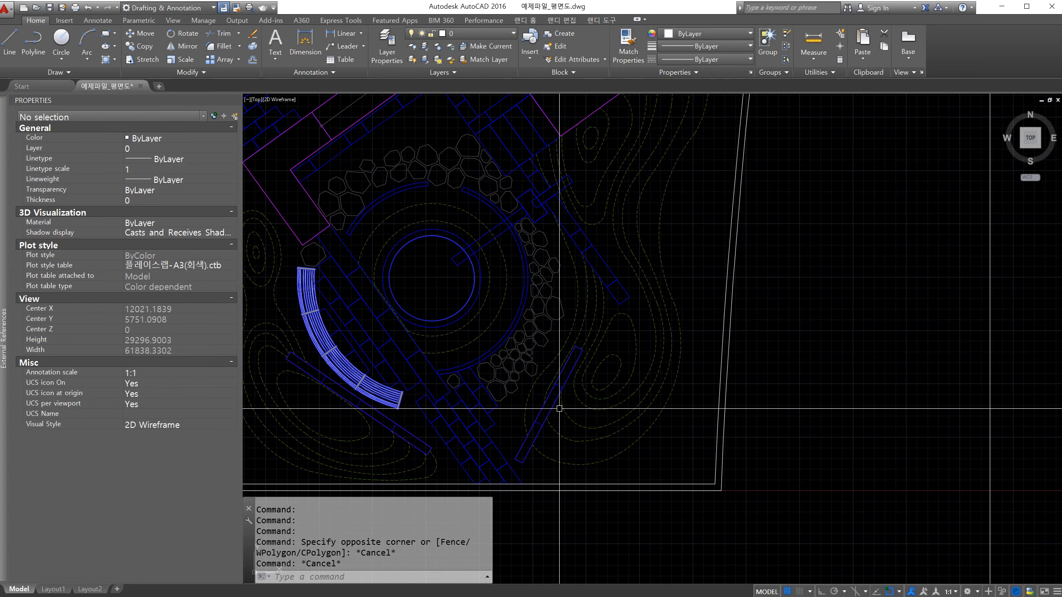
{"action": "scroll", "coordinate": [559, 395], "scroll_direction": "down", "scroll_amount": 2}
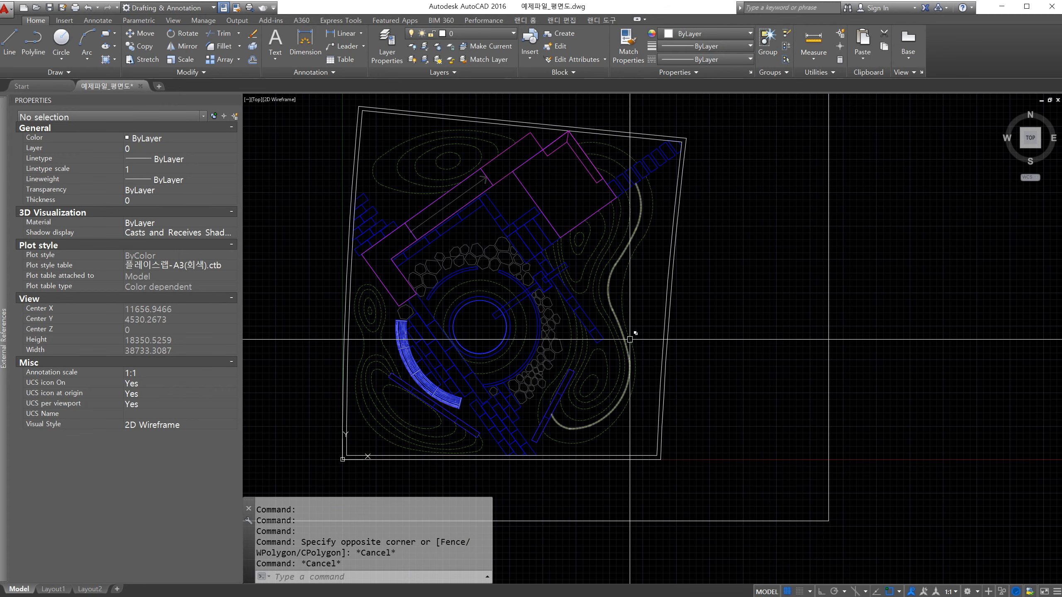
{"action": "middle_click_drag", "start_coordinate": [422, 417], "coordinate": [397, 428]}
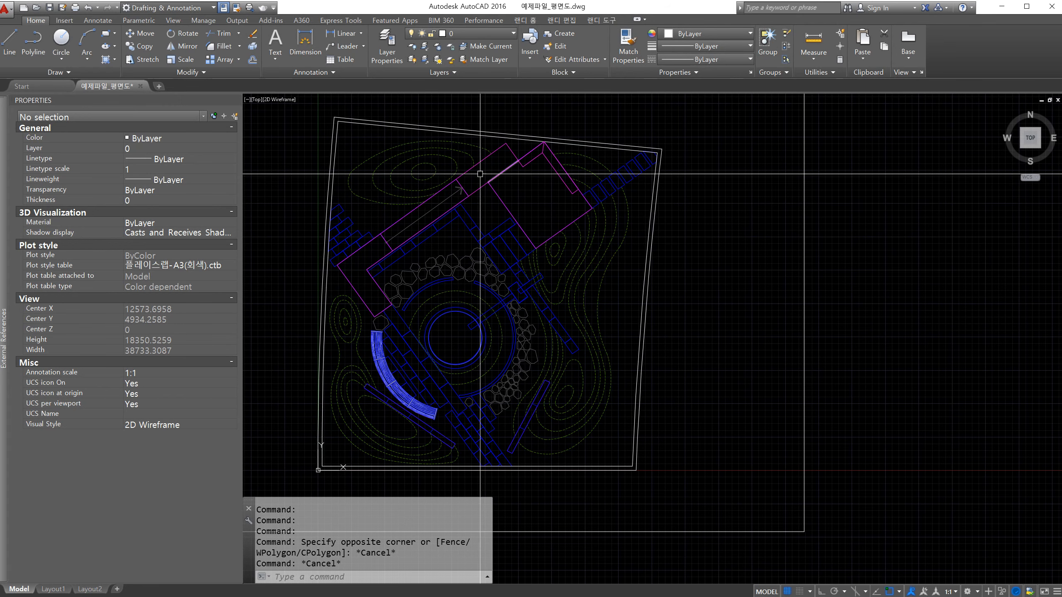
{"action": "mouse_move", "coordinate": [718, 372]}
{"action": "middle_mouse_down"}
{"action": "mouse_move", "coordinate": [587, 360]}
{"action": "mouse_move", "coordinate": [533, 342]}
{"action": "middle_mouse_up"}
{"action": "mouse_move", "coordinate": [343, 244]}
{"action": "middle_mouse_down"}
{"action": "mouse_move", "coordinate": [472, 247]}
{"action": "mouse_move", "coordinate": [468, 256]}
{"action": "middle_mouse_up"}
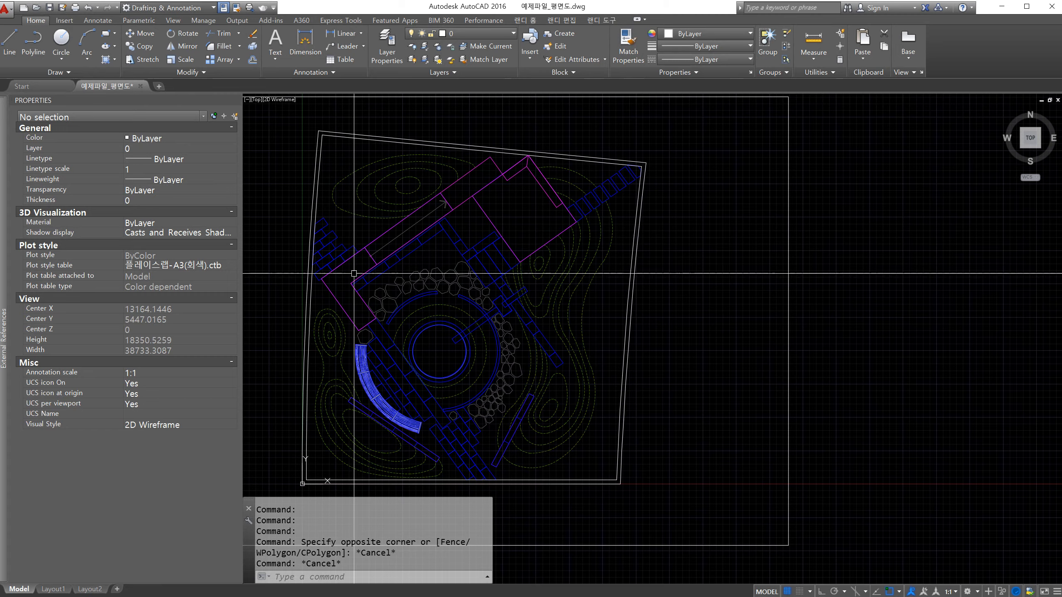
Step: Check the rectangular border polyline around the plan and the empty area beside it
{"action": "scroll", "coordinate": [435, 210], "scroll_direction": "down", "scroll_amount": 6}
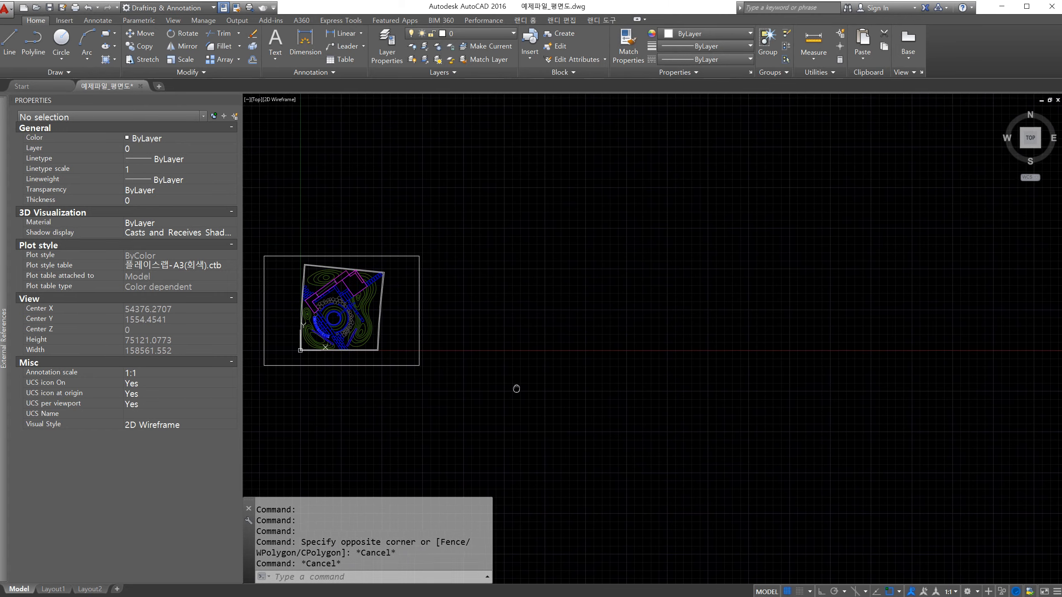
{"action": "middle_click_drag", "start_coordinate": [517, 386], "coordinate": [550, 391]}
{"action": "left_click", "coordinate": [488, 312]}
{"action": "left_click", "coordinate": [453, 313]}
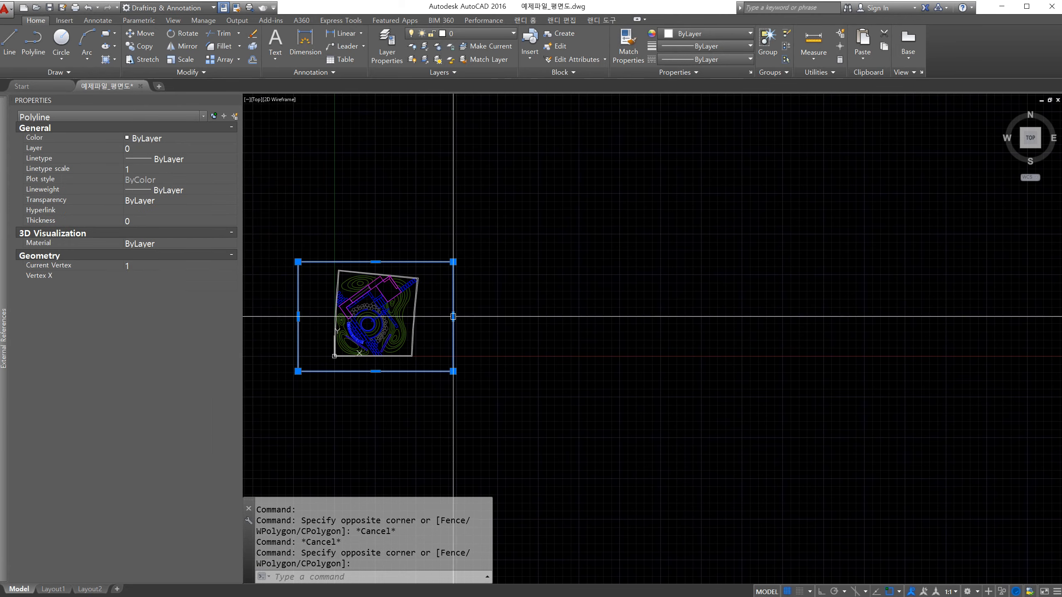
{"action": "key", "text": "Escape"}
{"action": "scroll", "coordinate": [427, 371], "scroll_direction": "up", "scroll_amount": 2}
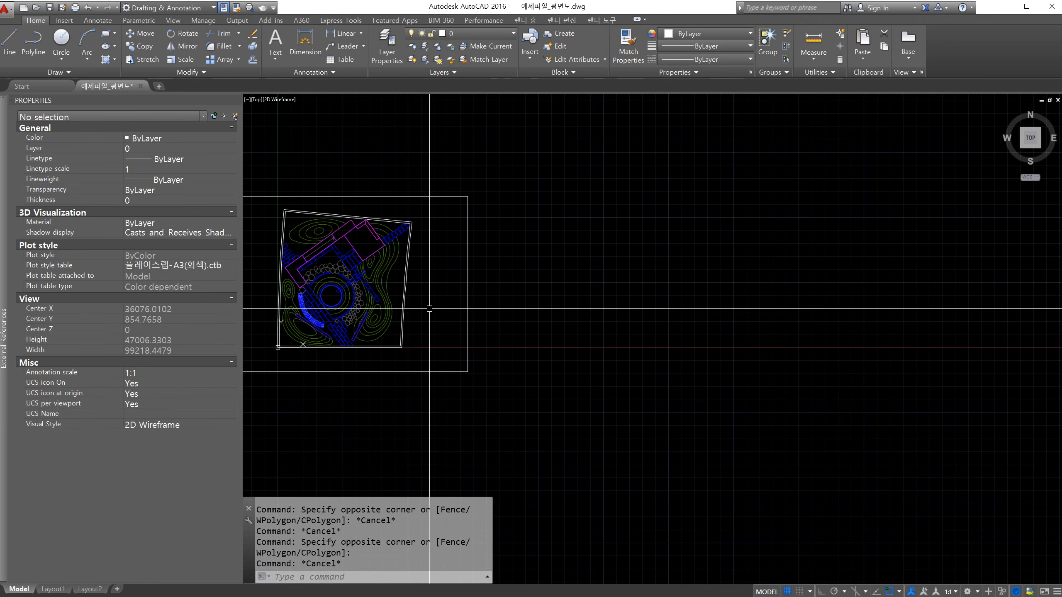
{"action": "middle_click_drag", "start_coordinate": [459, 342], "coordinate": [493, 316]}
{"action": "mouse_move", "coordinate": [573, 312]}
{"action": "middle_mouse_down"}
{"action": "mouse_move", "coordinate": [576, 324]}
{"action": "mouse_move", "coordinate": [598, 308]}
{"action": "middle_mouse_up"}
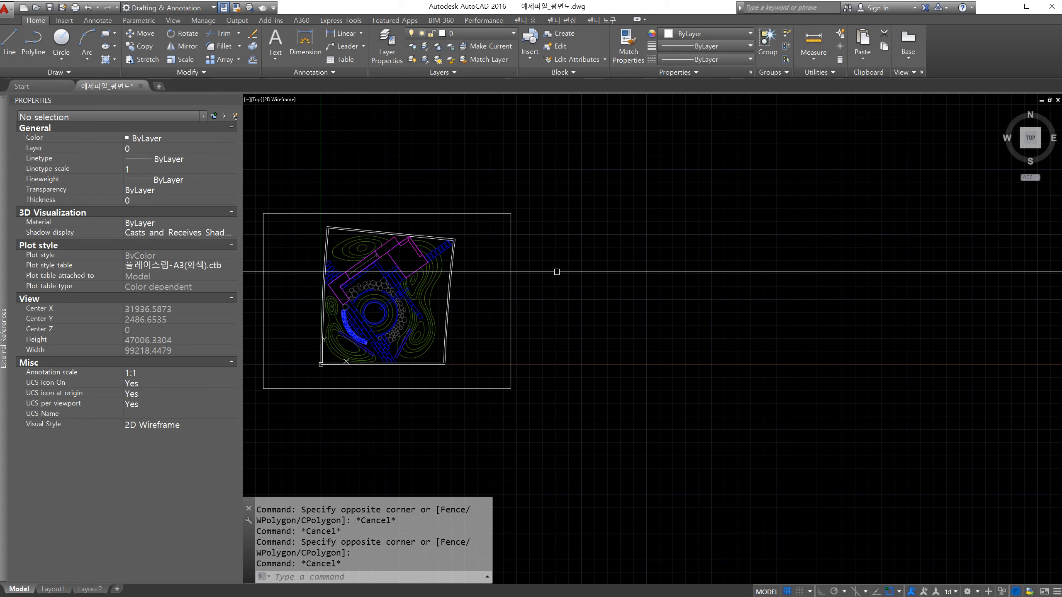
Step: Start attaching an image (IMAGEATTACH) and browse to the [강의관련] folder on the data (E:) drive
{"action": "type", "text": "i"}
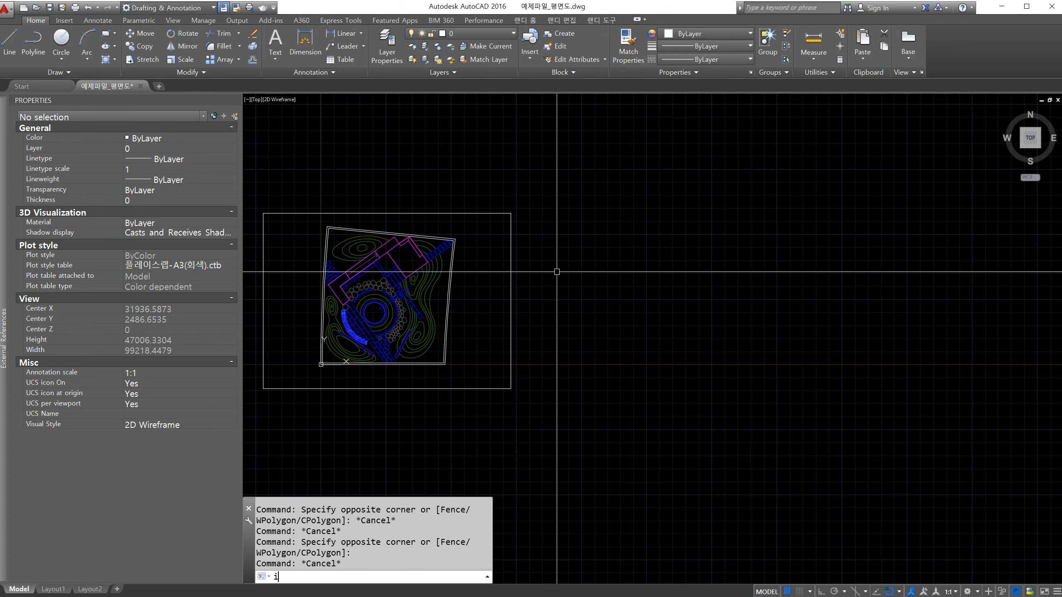
{"action": "type", "text": "a"}
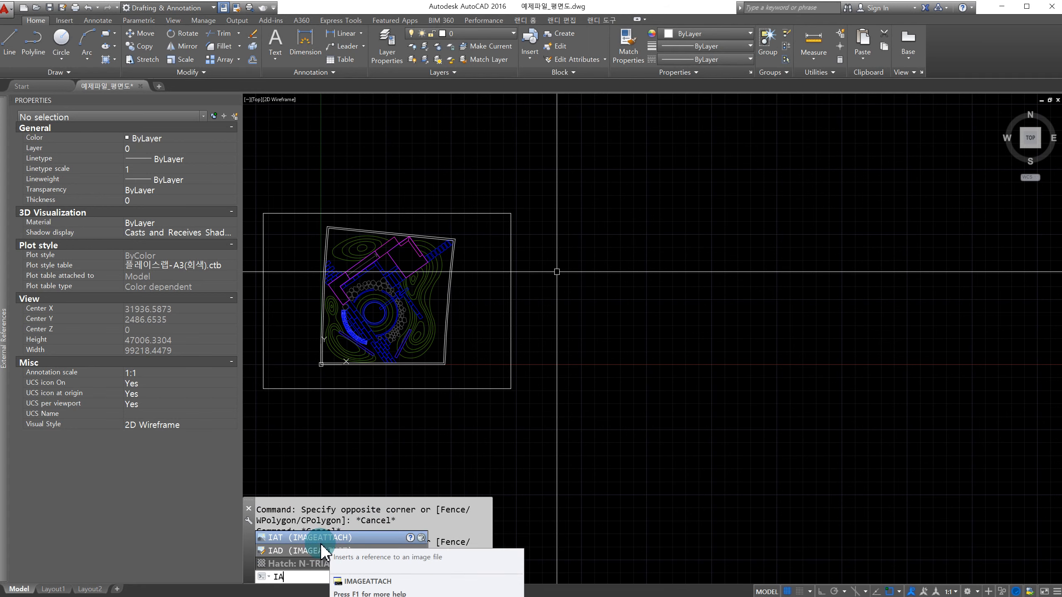
{"action": "left_click", "coordinate": [328, 542]}
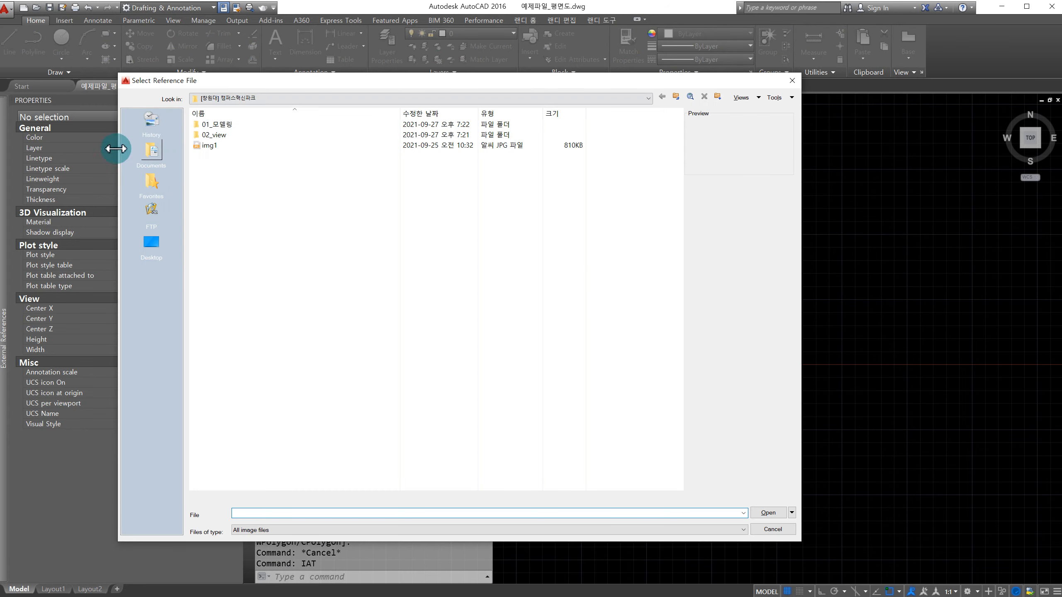
{"action": "left_click", "coordinate": [155, 240]}
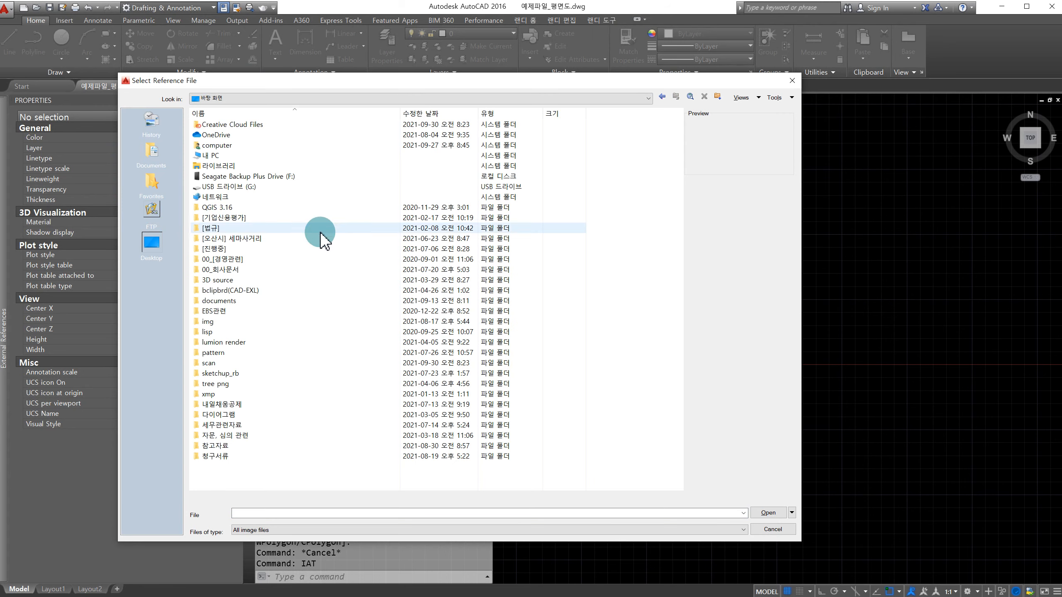
{"action": "left_click", "coordinate": [211, 155]}
{"action": "double_click", "coordinate": [211, 156]}
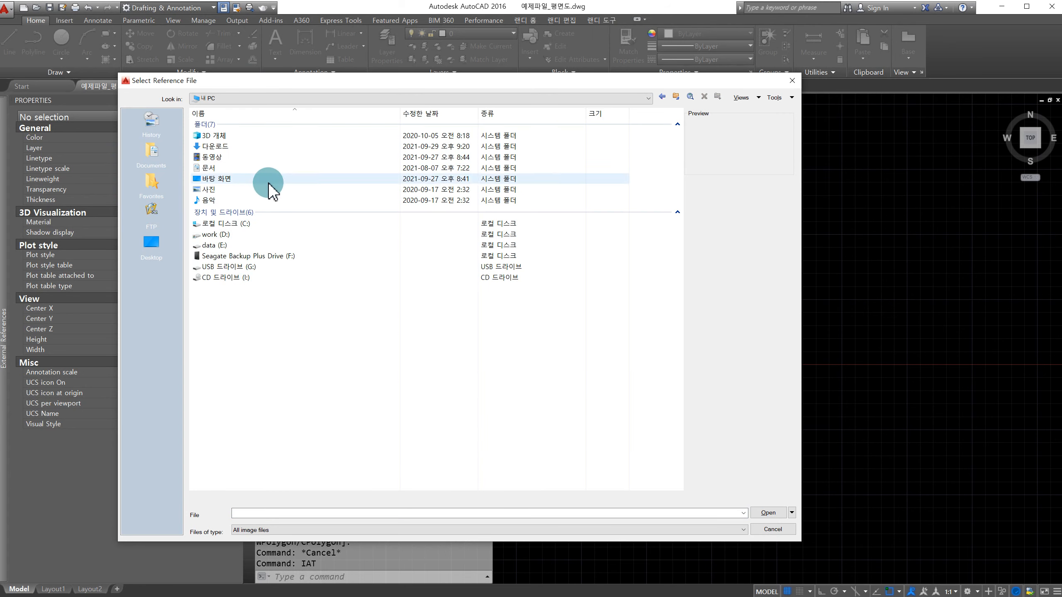
{"action": "double_click", "coordinate": [211, 245]}
{"action": "double_click", "coordinate": [229, 156]}
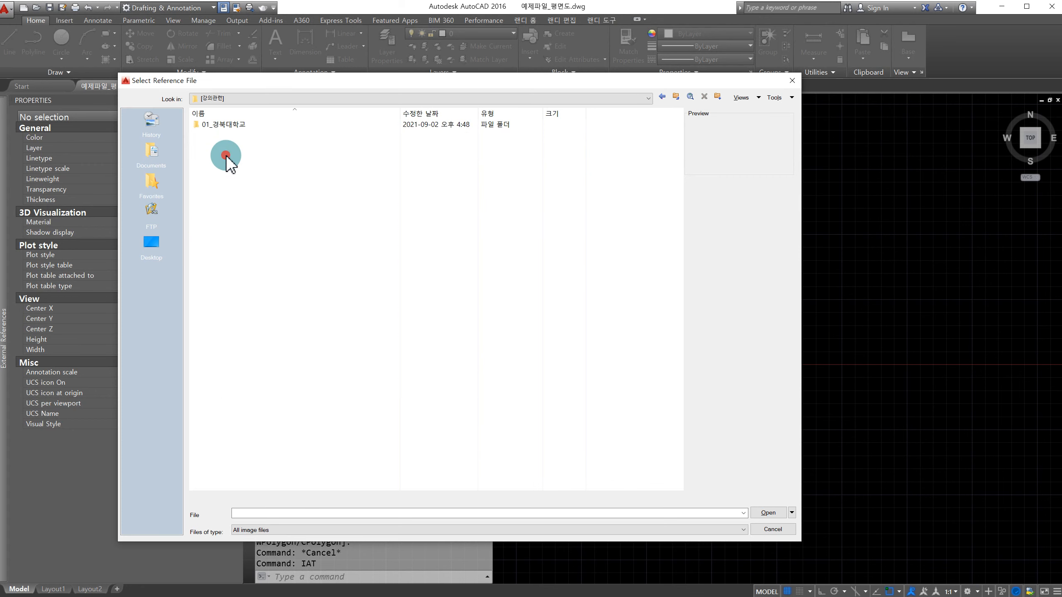
Step: Choose the image 예제파일_디자인평면도(2) from 01_경북대학교 > 2021_컴퓨터그래픽실습 > 00_예제파일 as the reference file
{"action": "double_click", "coordinate": [241, 124]}
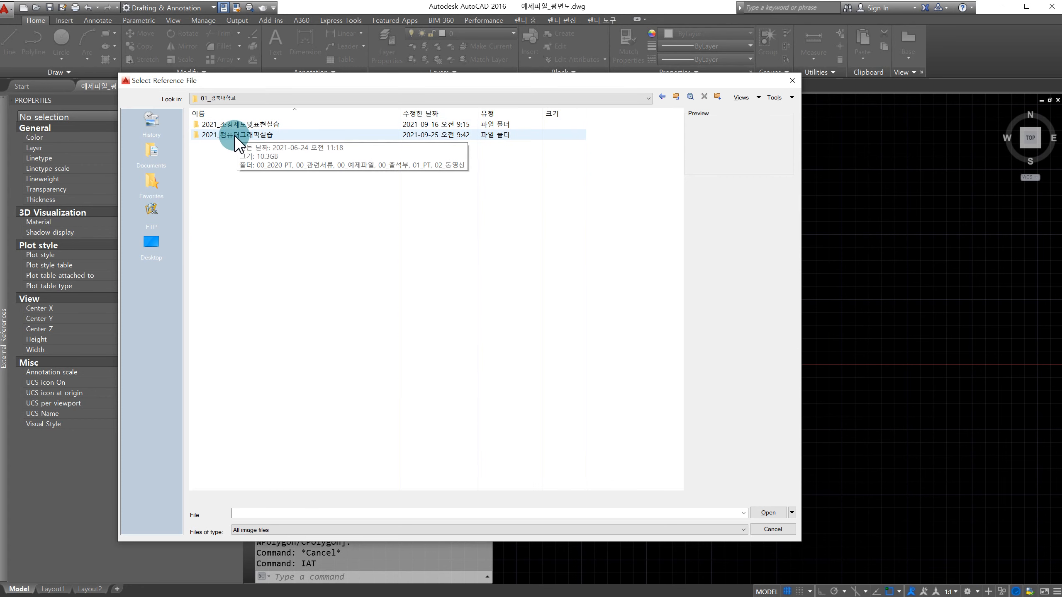
{"action": "double_click", "coordinate": [234, 136]}
{"action": "left_click", "coordinate": [228, 144]}
{"action": "double_click", "coordinate": [227, 145]}
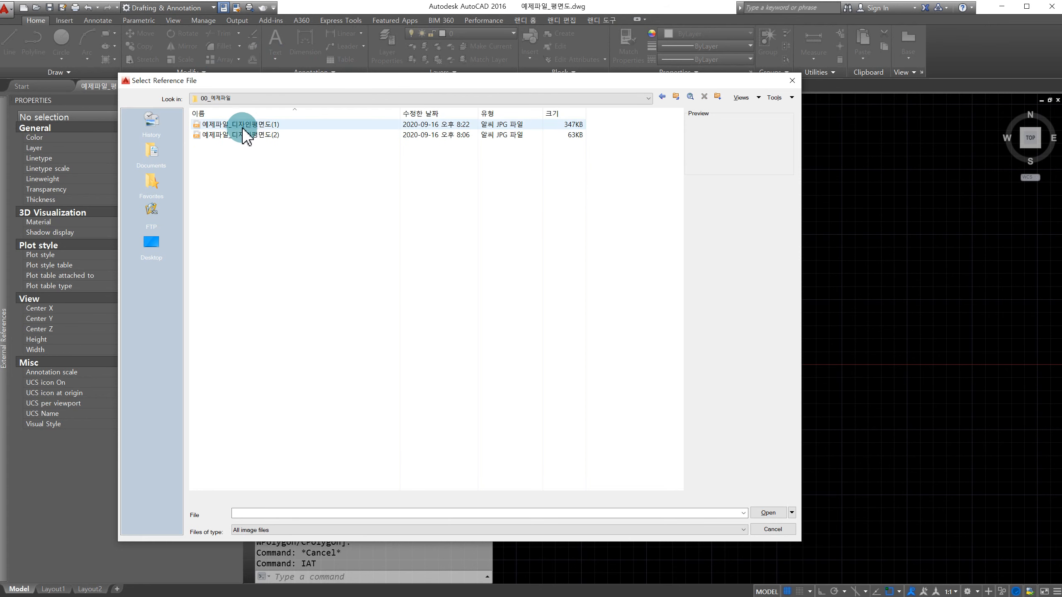
{"action": "left_click", "coordinate": [244, 134]}
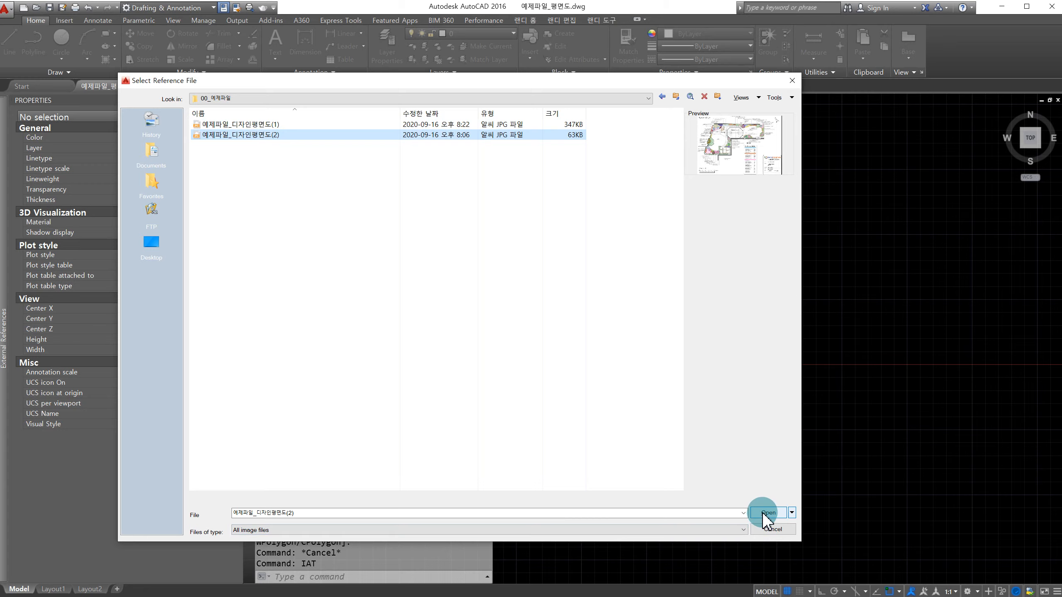
{"action": "left_click", "coordinate": [763, 511]}
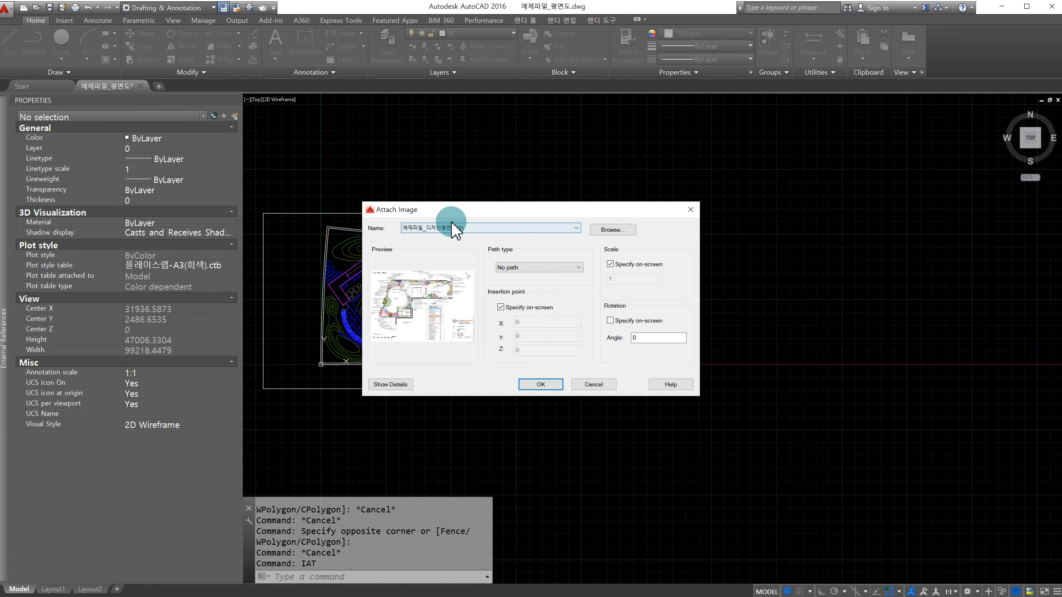
Step: Set the image's path type to No path and accept the attachment with on-screen insertion point and scale
{"action": "left_click_drag", "start_coordinate": [484, 208], "coordinate": [478, 144]}
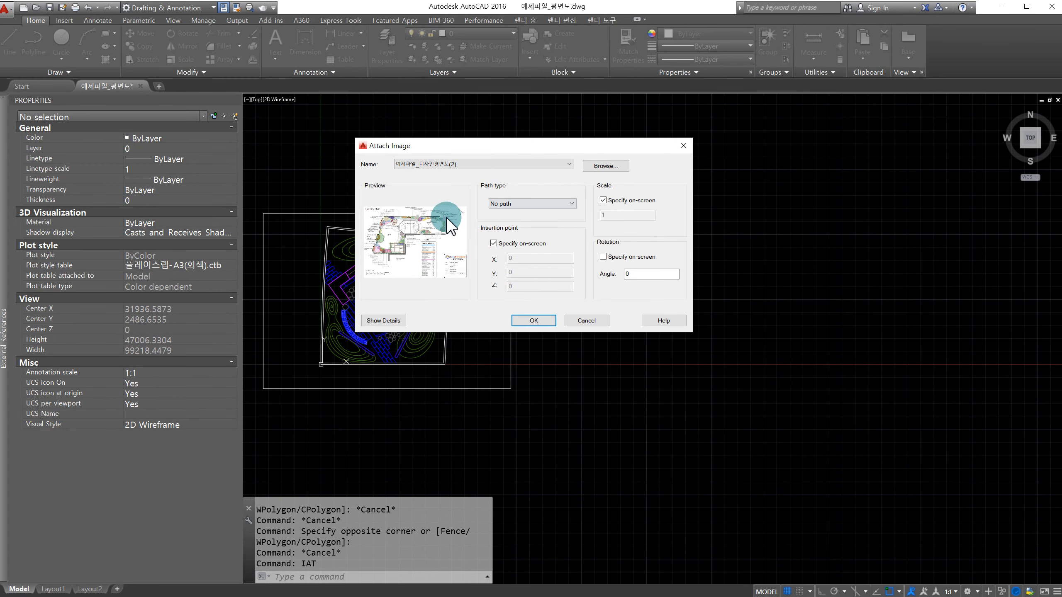
{"action": "left_click", "coordinate": [568, 202]}
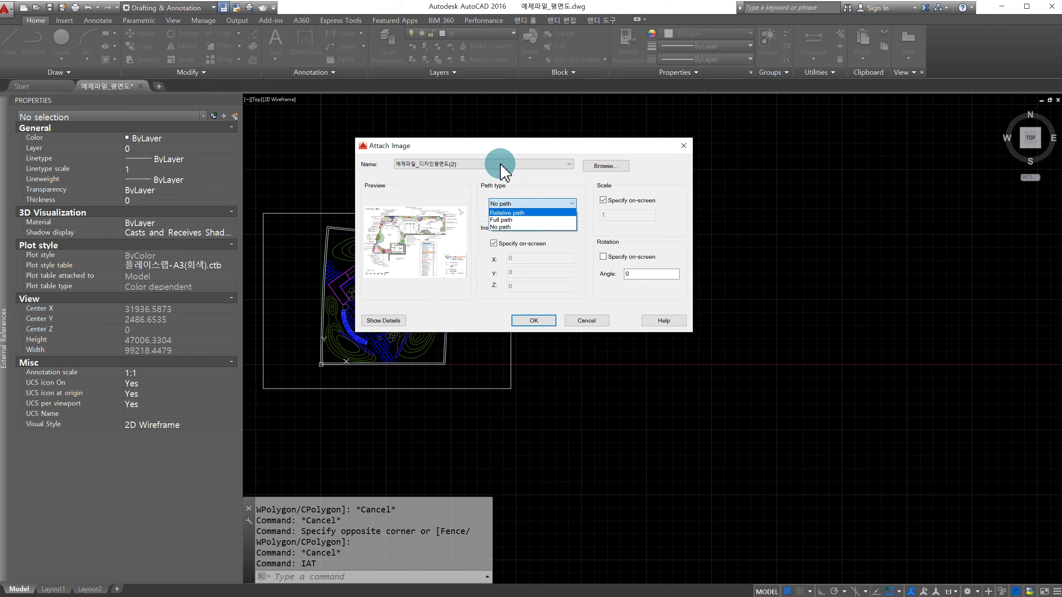
{"action": "left_click", "coordinate": [533, 227]}
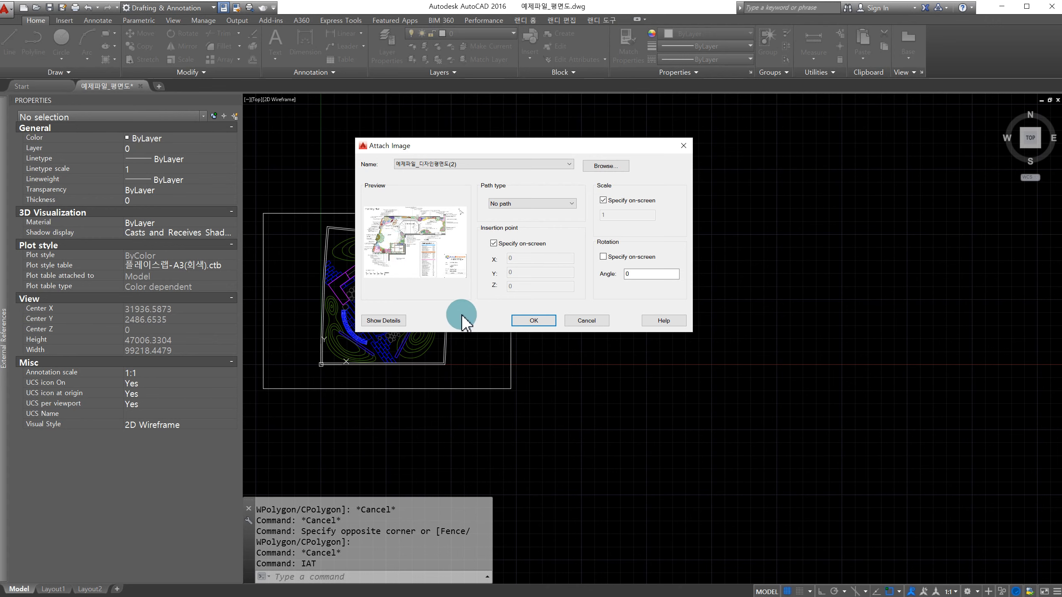
{"action": "left_click", "coordinate": [557, 204]}
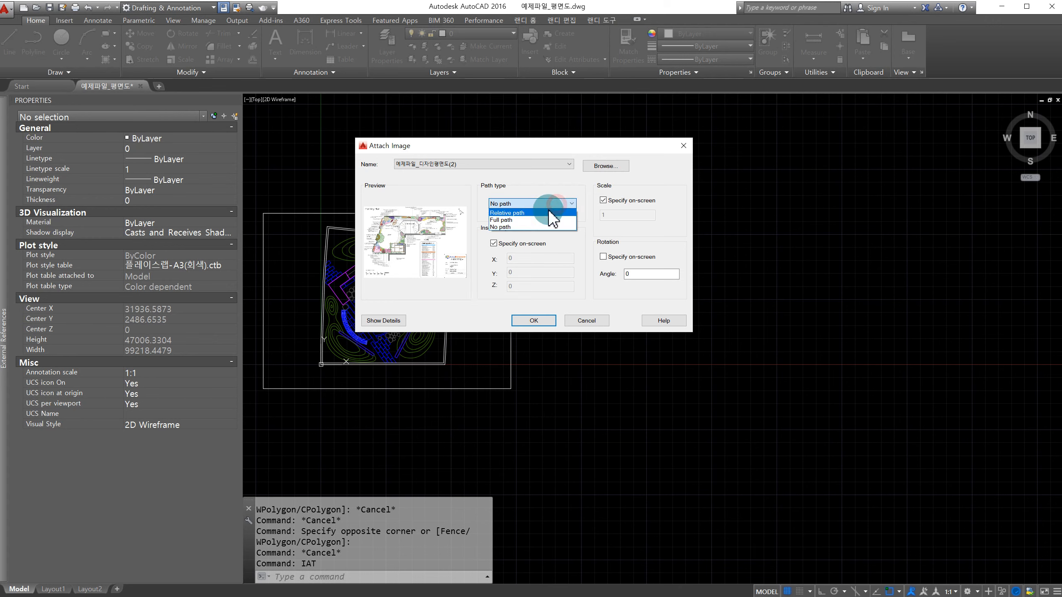
{"action": "left_click", "coordinate": [525, 228]}
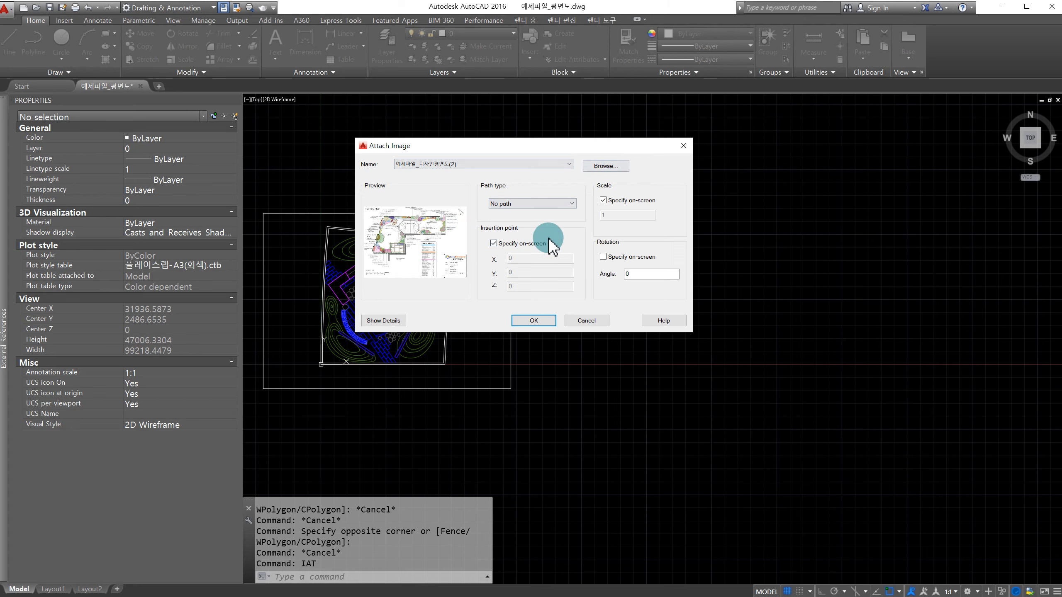
{"action": "left_click", "coordinate": [539, 203]}
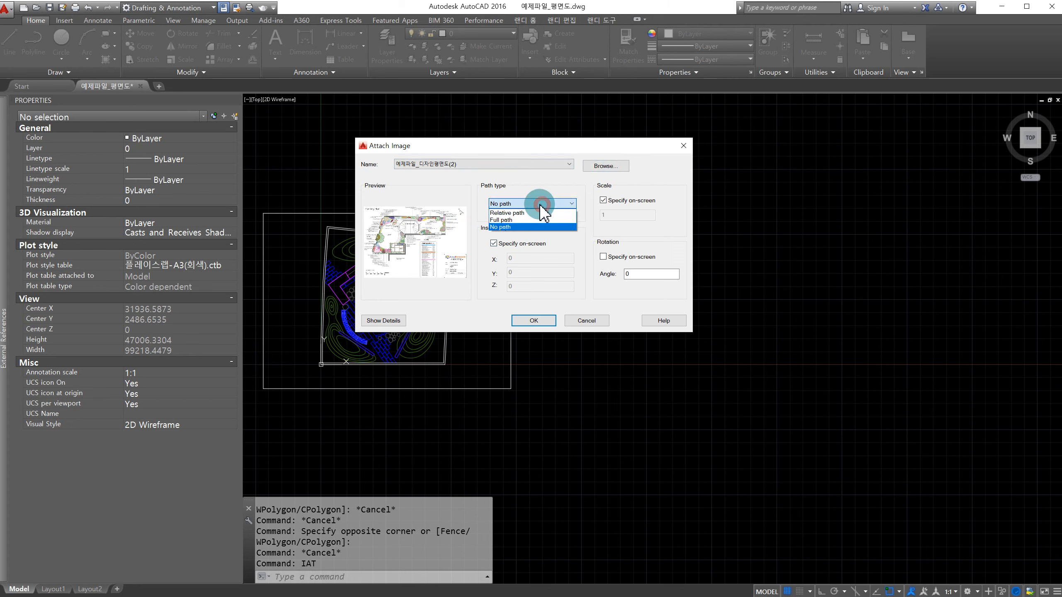
{"action": "left_click", "coordinate": [531, 228]}
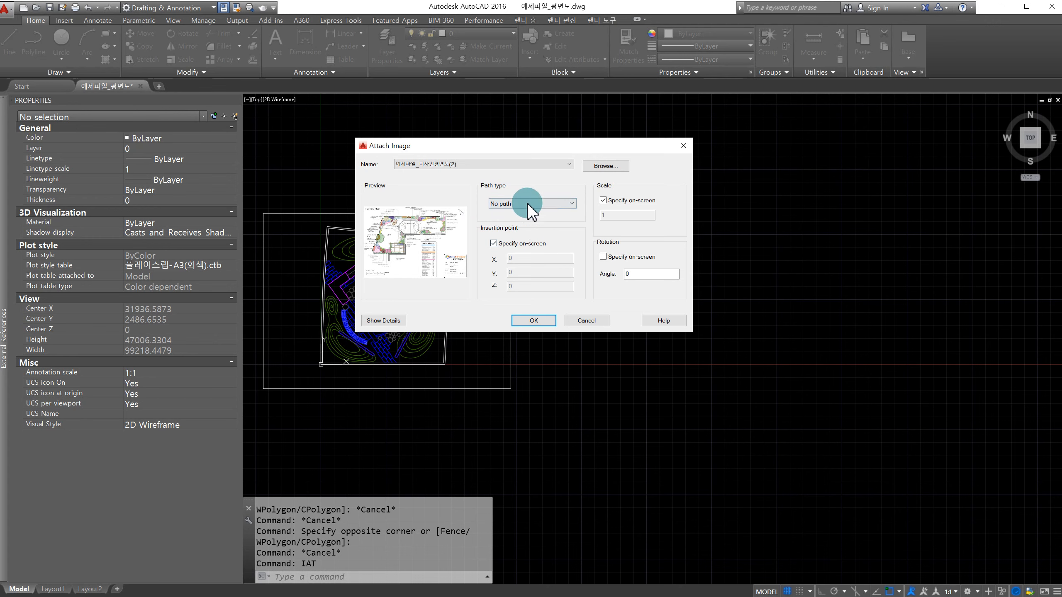
{"action": "left_click", "coordinate": [539, 321]}
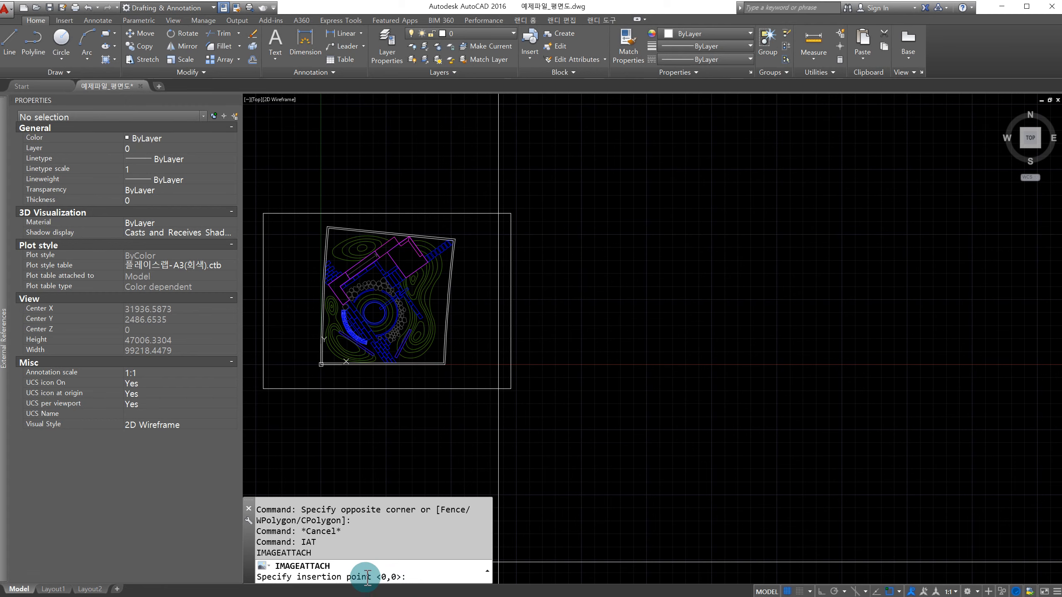
Step: Place the image in the empty area to the right of the plan, scaled on screen to roughly the border's width
{"action": "left_click", "coordinate": [554, 357]}
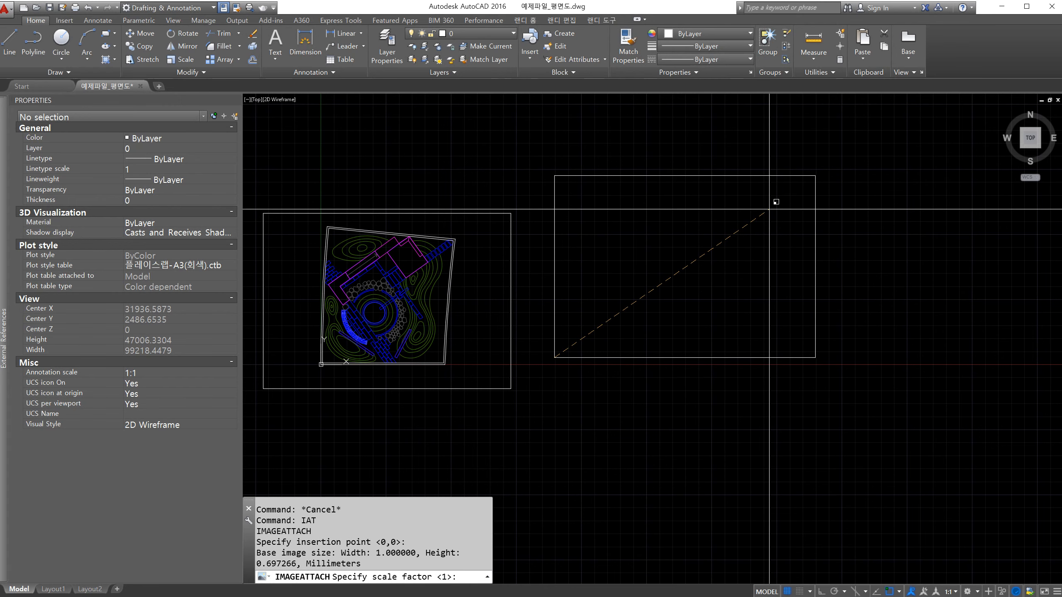
{"action": "left_click", "coordinate": [768, 209]}
{"action": "middle_click_drag", "start_coordinate": [752, 343], "coordinate": [585, 358]}
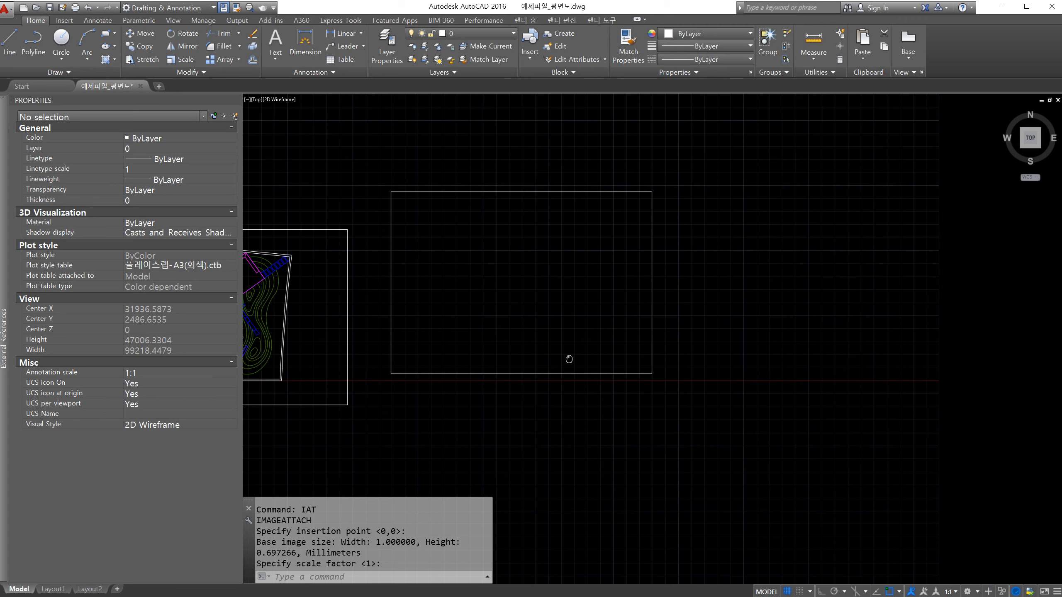
Step: Examine the attached planting plan image up close, including its scale bar and north arrow
{"action": "scroll", "coordinate": [502, 357], "scroll_direction": "up", "scroll_amount": 4}
{"action": "middle_click_drag", "start_coordinate": [602, 301], "coordinate": [606, 321]}
{"action": "scroll", "coordinate": [464, 417], "scroll_direction": "up", "scroll_amount": 5}
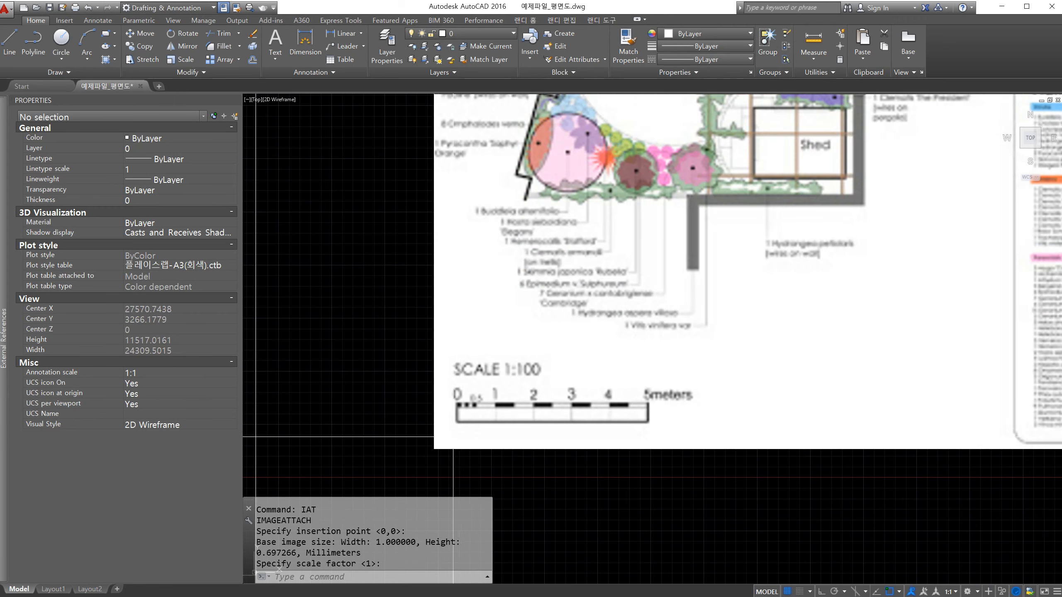
{"action": "scroll", "coordinate": [465, 417], "scroll_direction": "down", "scroll_amount": 8}
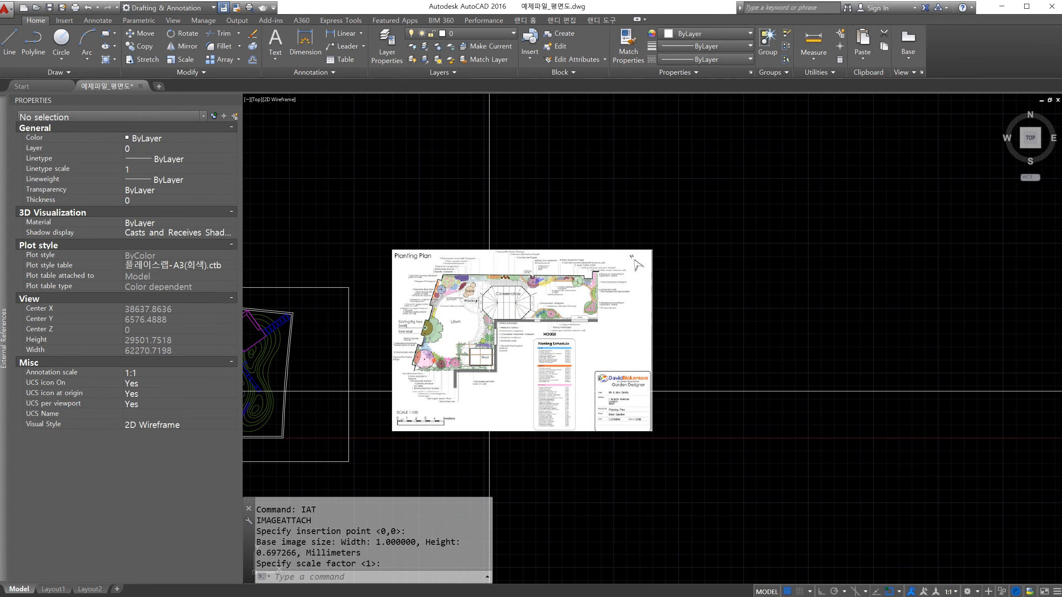
{"action": "scroll", "coordinate": [640, 270], "scroll_direction": "up", "scroll_amount": 8}
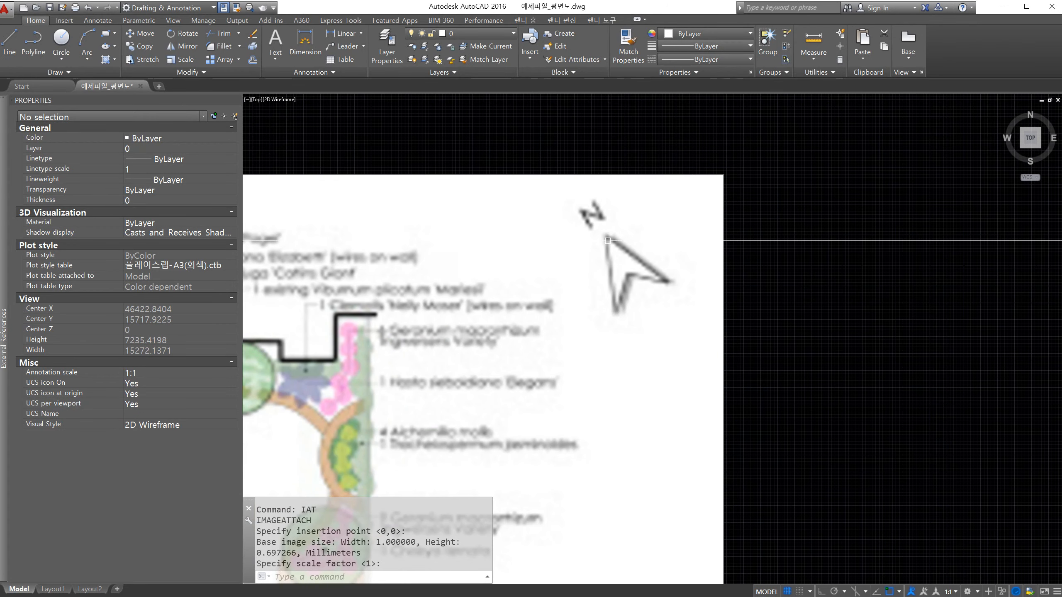
{"action": "scroll", "coordinate": [641, 297], "scroll_direction": "down", "scroll_amount": 4}
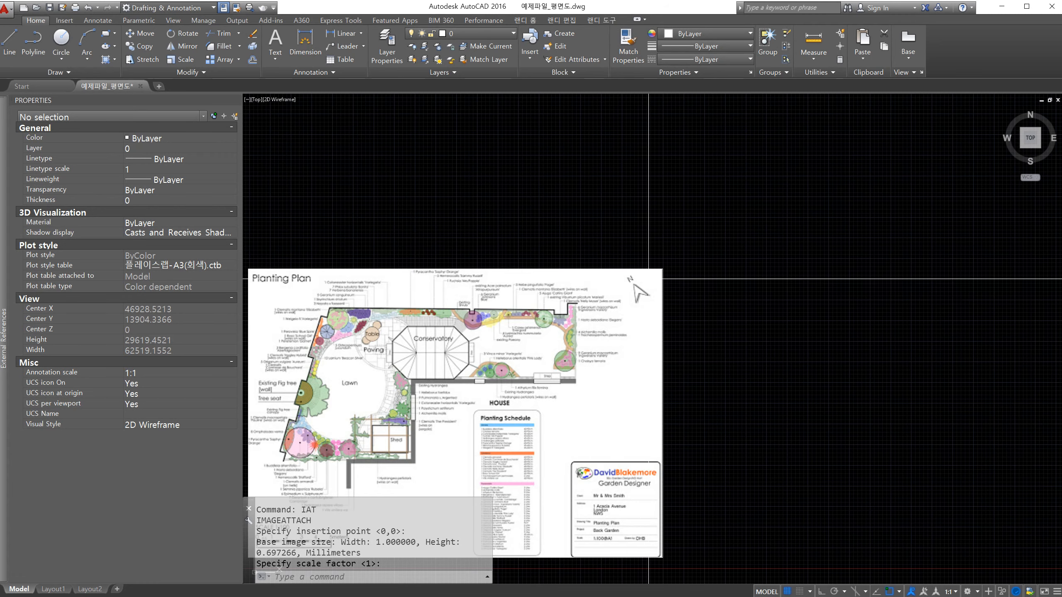
{"action": "middle_click_drag", "start_coordinate": [527, 424], "coordinate": [590, 347]}
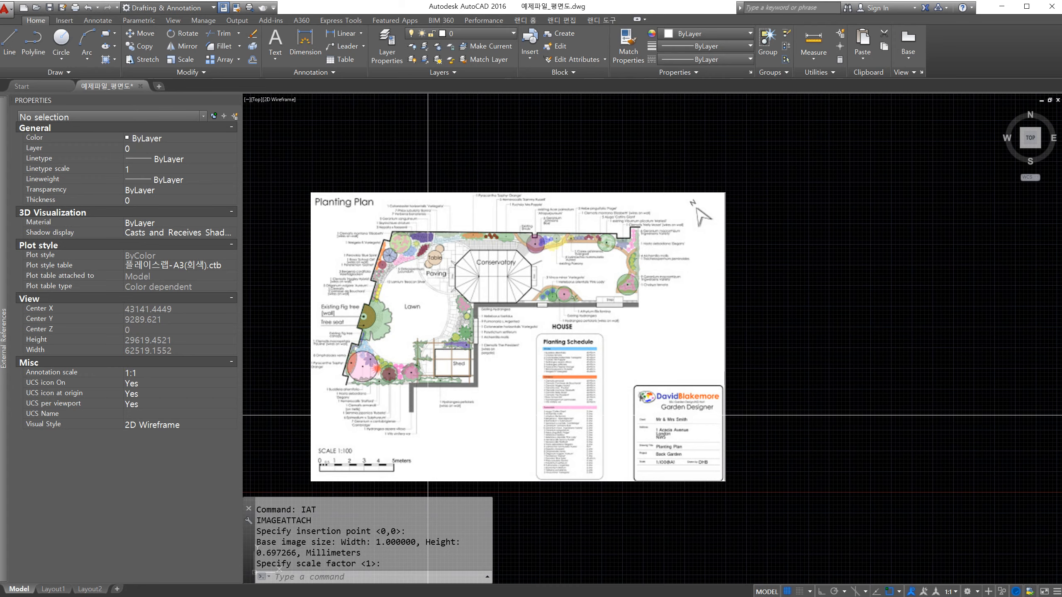
{"action": "middle_click_drag", "start_coordinate": [723, 415], "coordinate": [860, 403]}
{"action": "scroll", "coordinate": [492, 447], "scroll_direction": "up", "scroll_amount": 6}
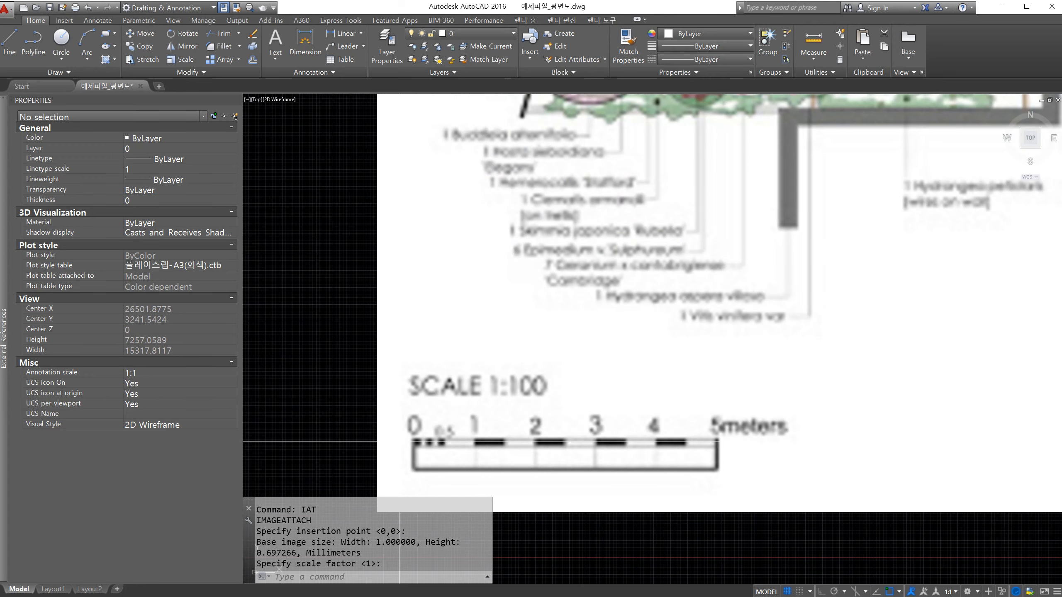
{"action": "scroll", "coordinate": [548, 384], "scroll_direction": "down", "scroll_amount": 6}
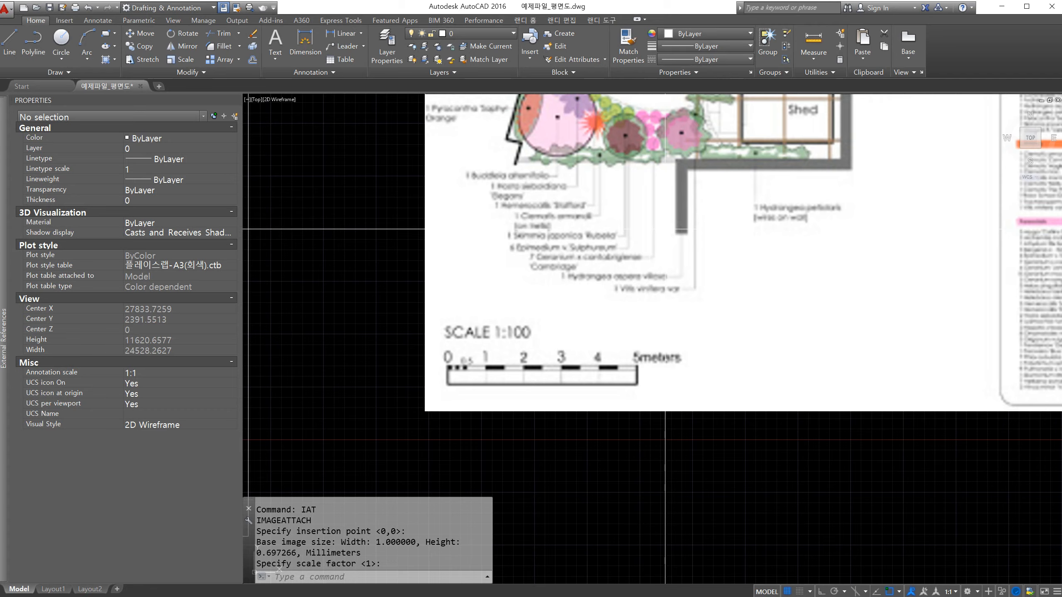
{"action": "scroll", "coordinate": [511, 391], "scroll_direction": "down", "scroll_amount": 3}
{"action": "scroll", "coordinate": [585, 376], "scroll_direction": "up", "scroll_amount": 2}
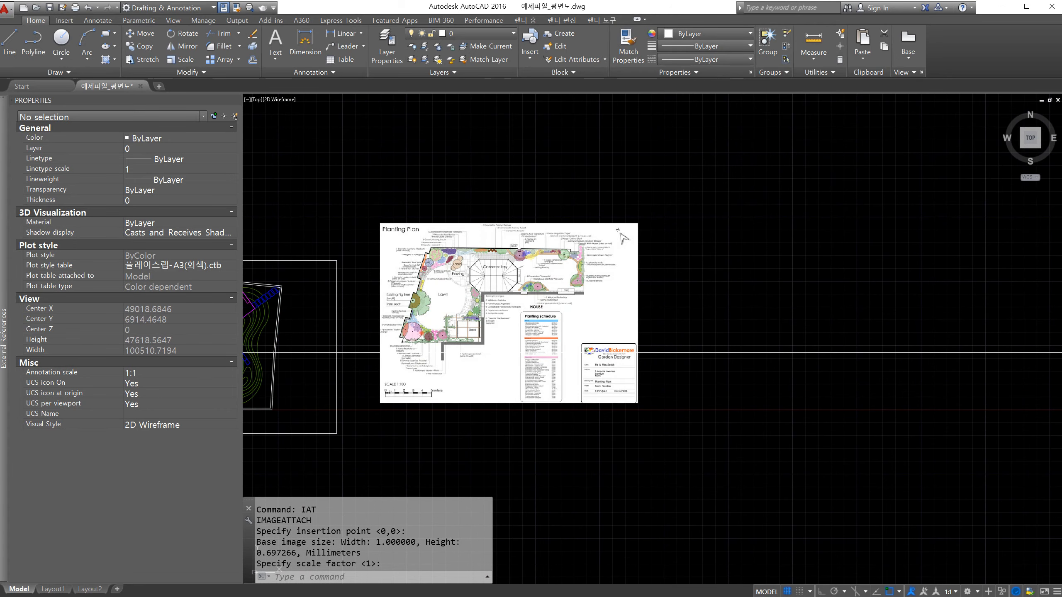
{"action": "scroll", "coordinate": [512, 295], "scroll_direction": "up", "scroll_amount": 2}
{"action": "middle_click_drag", "start_coordinate": [511, 294], "coordinate": [582, 291]}
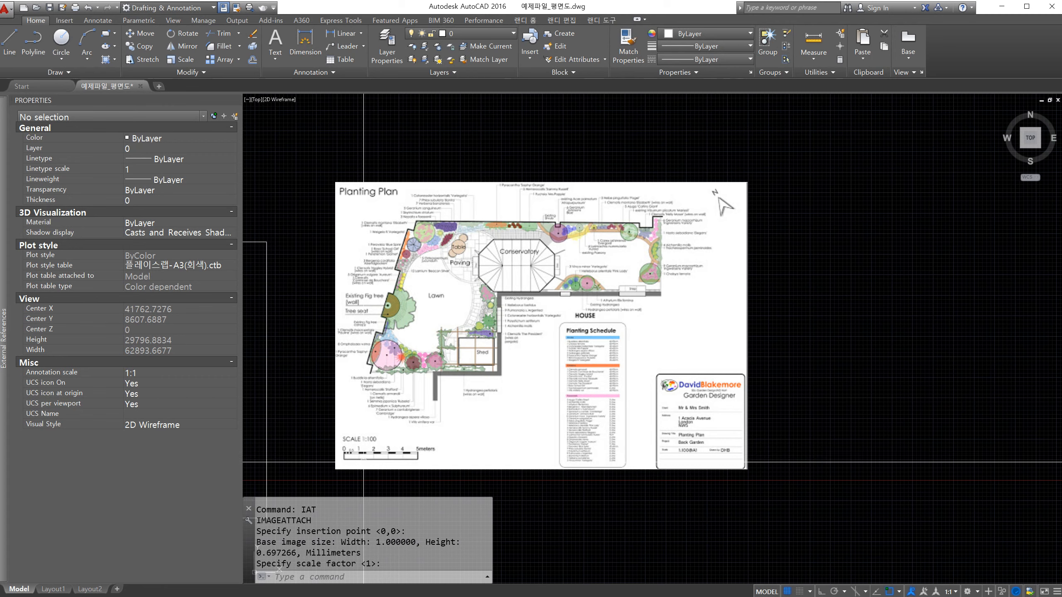
{"action": "middle_click_drag", "start_coordinate": [608, 366], "coordinate": [648, 351]}
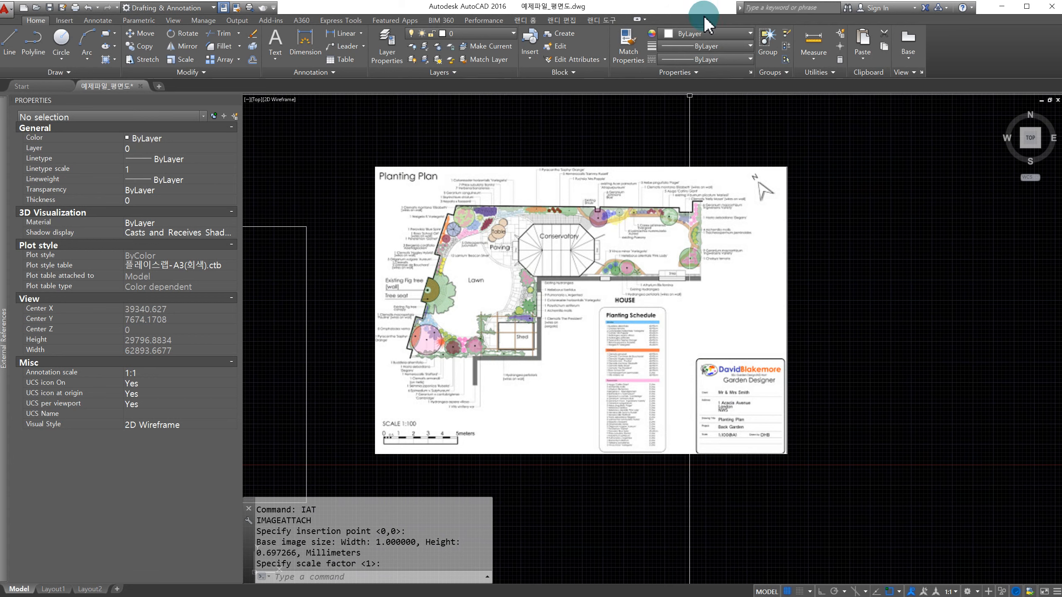
Step: Set the current object color to Red
{"action": "left_click", "coordinate": [704, 34]}
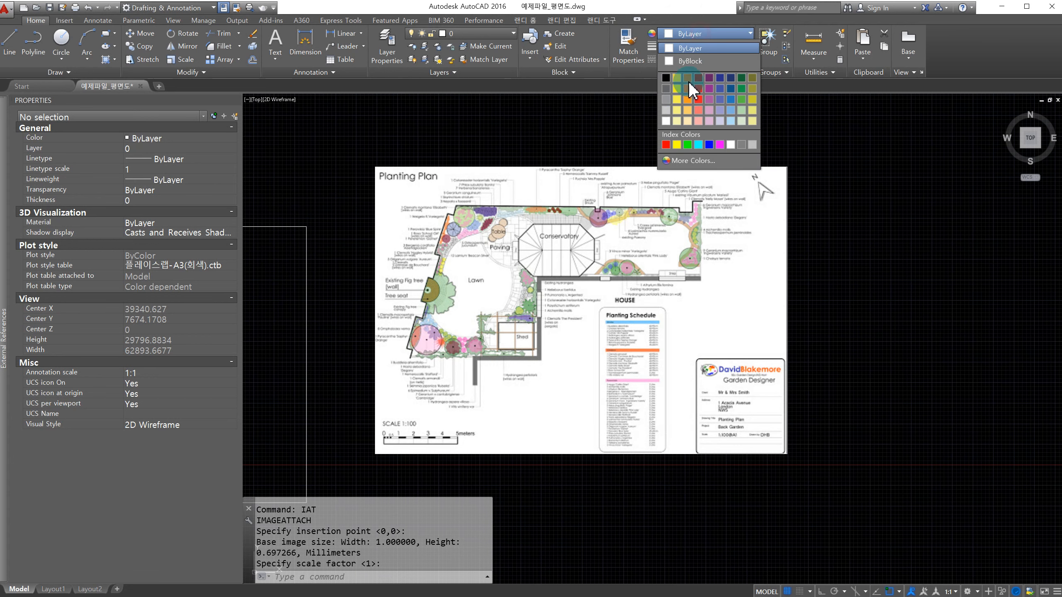
{"action": "left_click", "coordinate": [667, 145]}
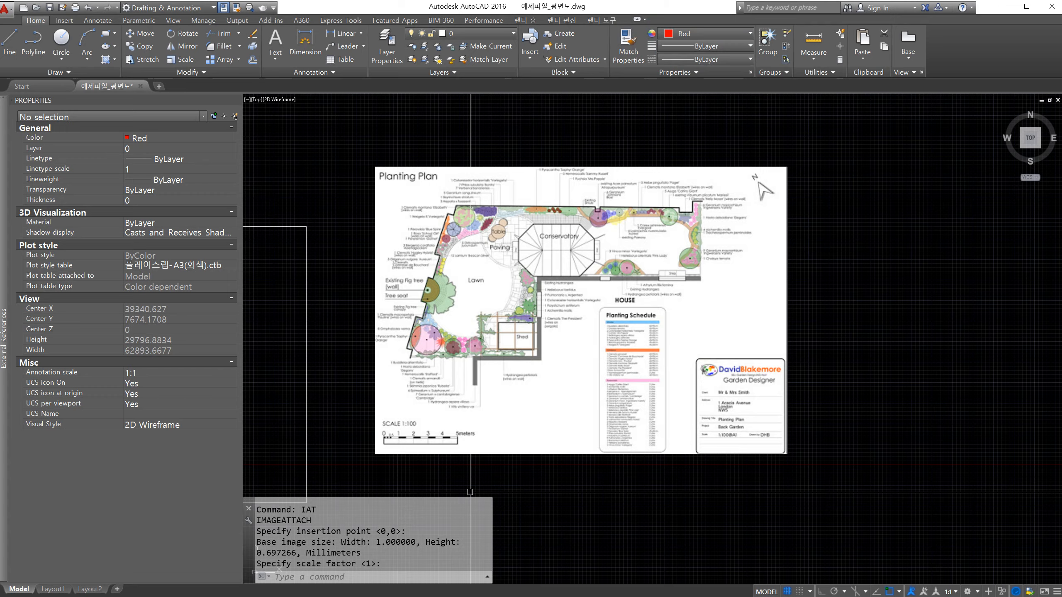
Step: Start a polyline at the 0 mark on the upper edge of the image's scale bar
{"action": "scroll", "coordinate": [375, 459], "scroll_direction": "up", "scroll_amount": 2}
{"action": "scroll", "coordinate": [445, 461], "scroll_direction": "down", "scroll_amount": 4}
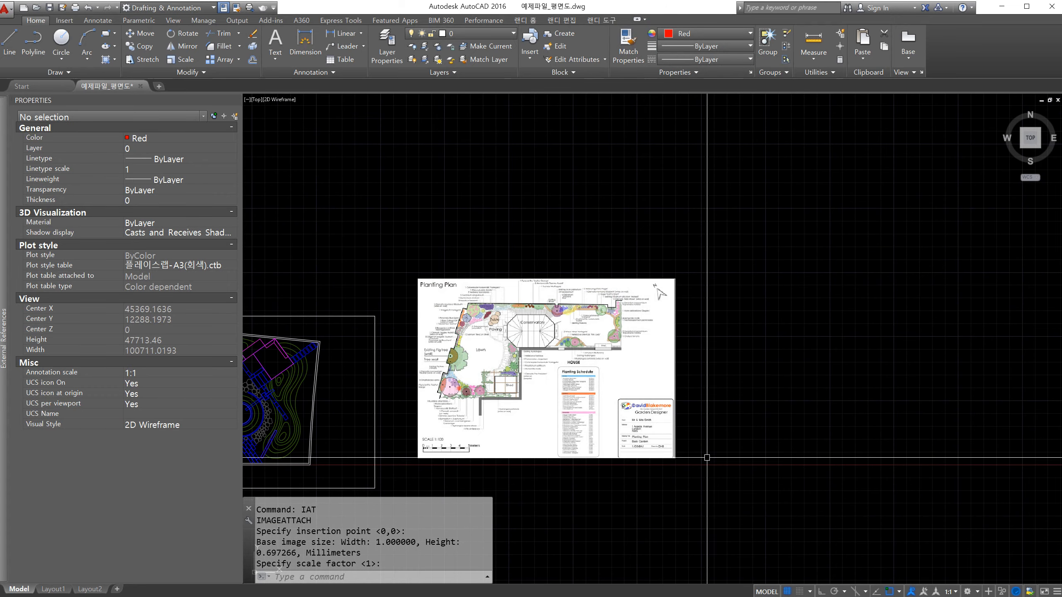
{"action": "scroll", "coordinate": [449, 420], "scroll_direction": "up", "scroll_amount": 5}
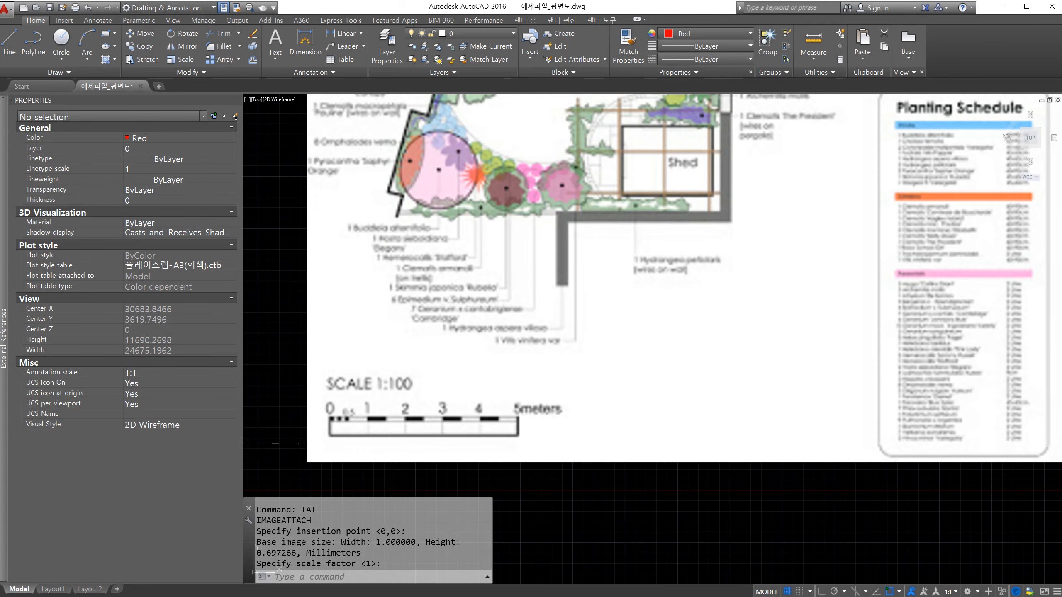
{"action": "scroll", "coordinate": [493, 408], "scroll_direction": "down", "scroll_amount": 4}
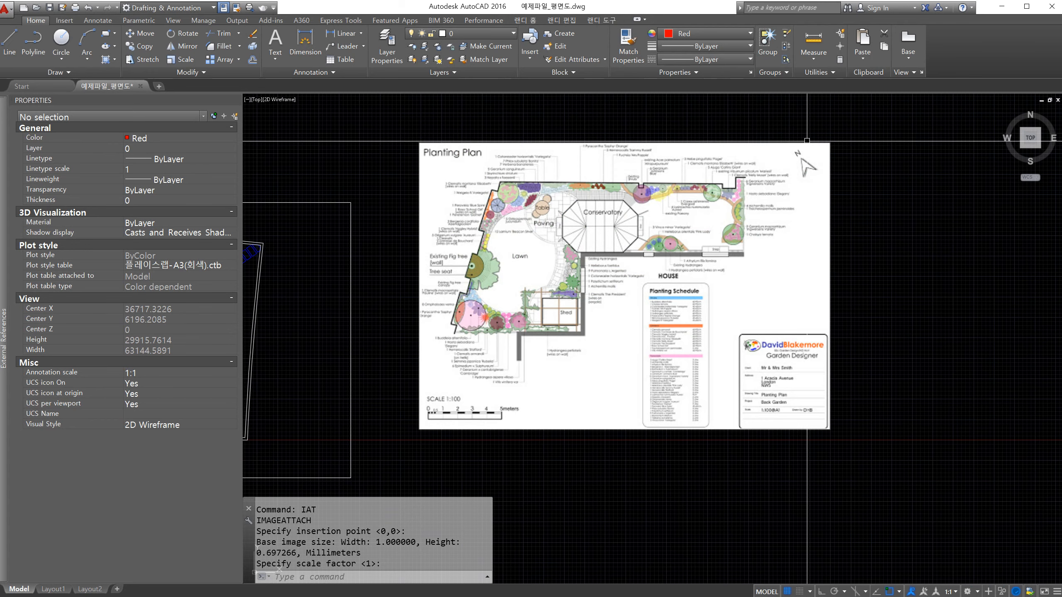
{"action": "scroll", "coordinate": [451, 417], "scroll_direction": "up", "scroll_amount": 6}
{"action": "mouse_move", "coordinate": [421, 408]}
{"action": "middle_mouse_down"}
{"action": "mouse_move", "coordinate": [454, 404]}
{"action": "mouse_move", "coordinate": [457, 389]}
{"action": "middle_mouse_up"}
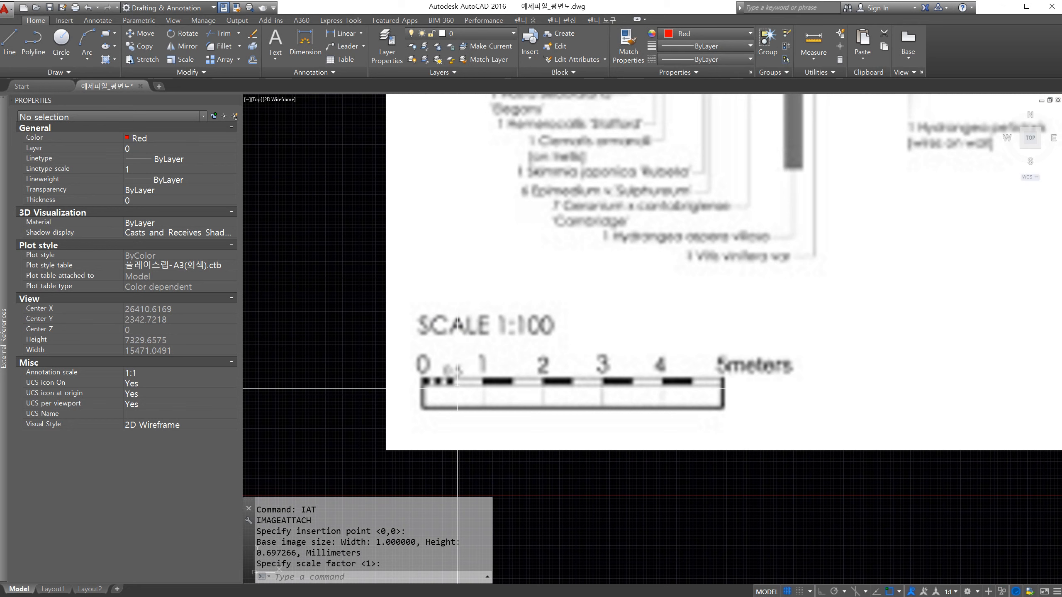
{"action": "type", "text": "PL"}
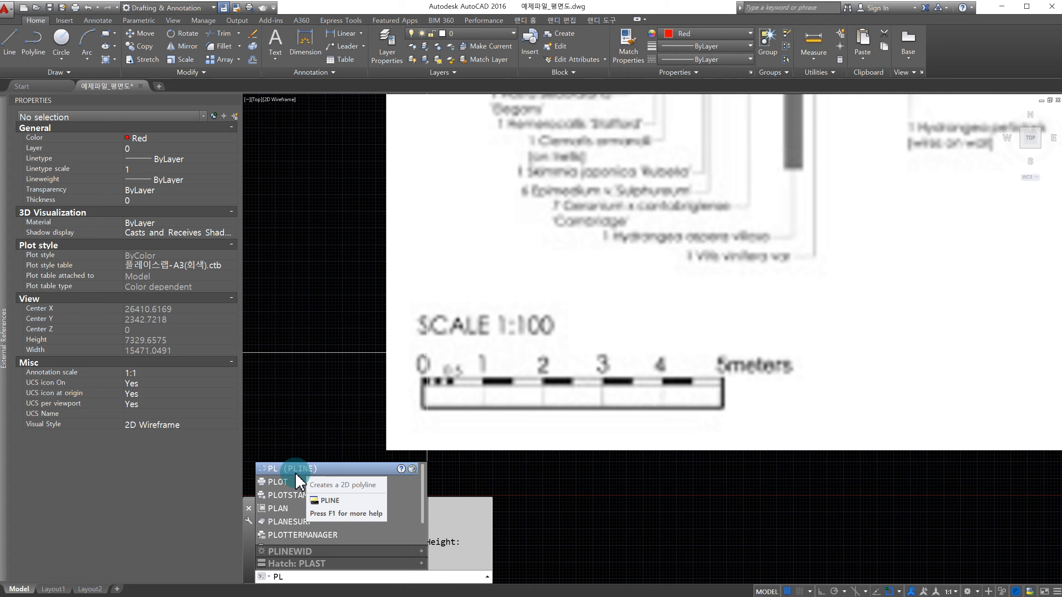
{"action": "left_click", "coordinate": [296, 474]}
{"action": "scroll", "coordinate": [494, 384], "scroll_direction": "up", "scroll_amount": 6}
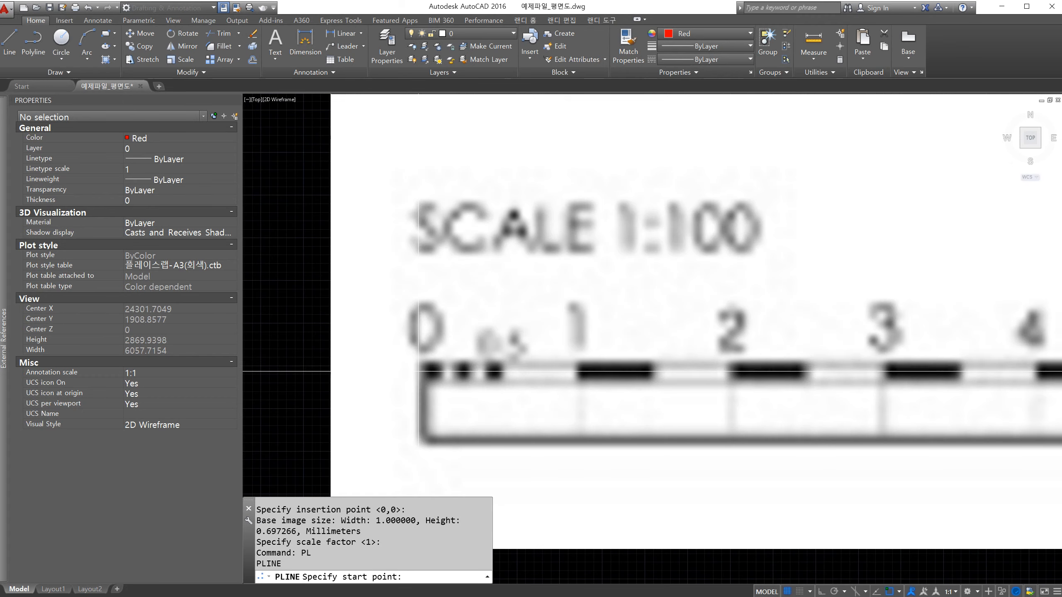
{"action": "left_click", "coordinate": [422, 361]}
Step: With Ortho on, draw the polyline 5000 long horizontally along the scale bar toward the 5-meter mark and finish it
{"action": "scroll", "coordinate": [318, 481], "scroll_direction": "down", "scroll_amount": 6}
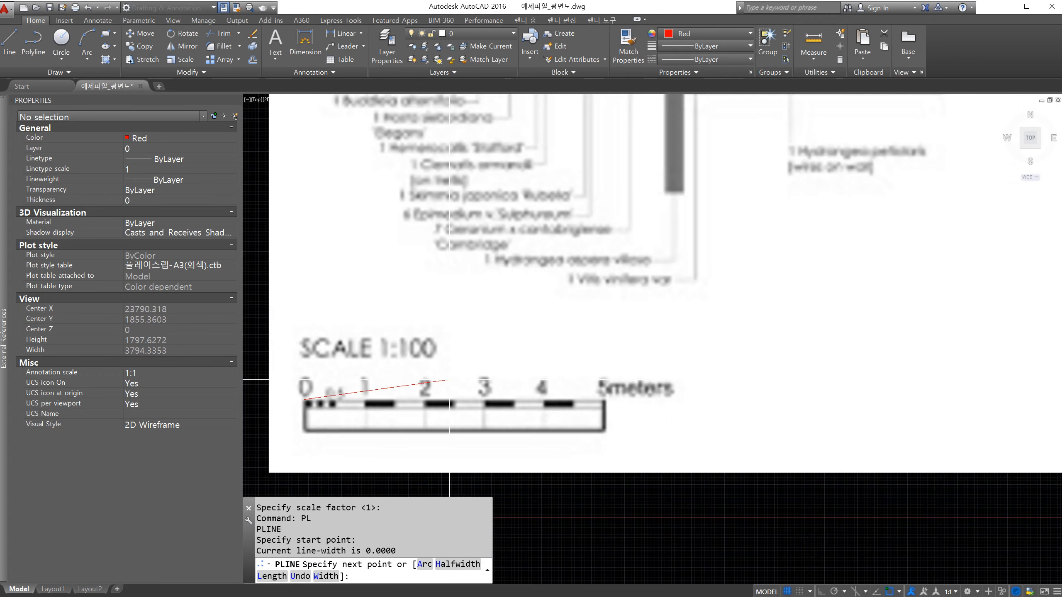
{"action": "scroll", "coordinate": [351, 512], "scroll_direction": "up", "scroll_amount": 3}
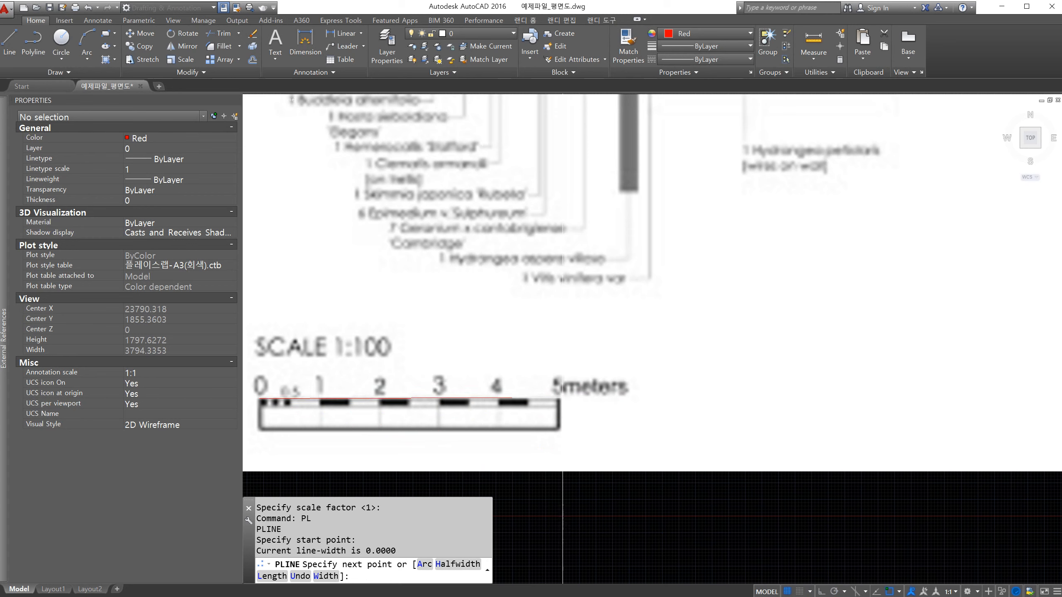
{"action": "left_click", "coordinate": [823, 593]}
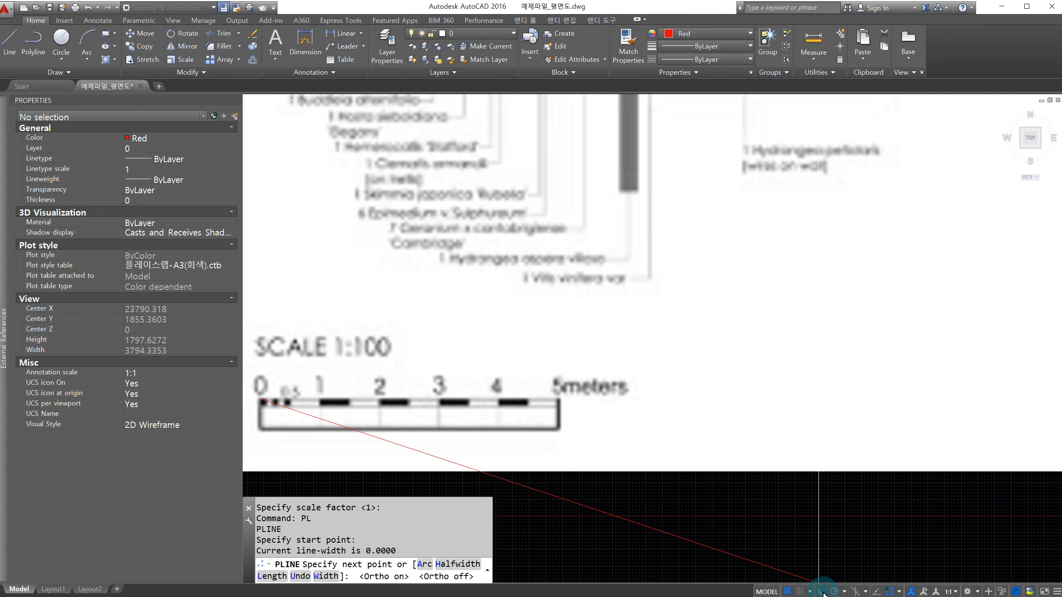
{"action": "double_click", "coordinate": [823, 593]}
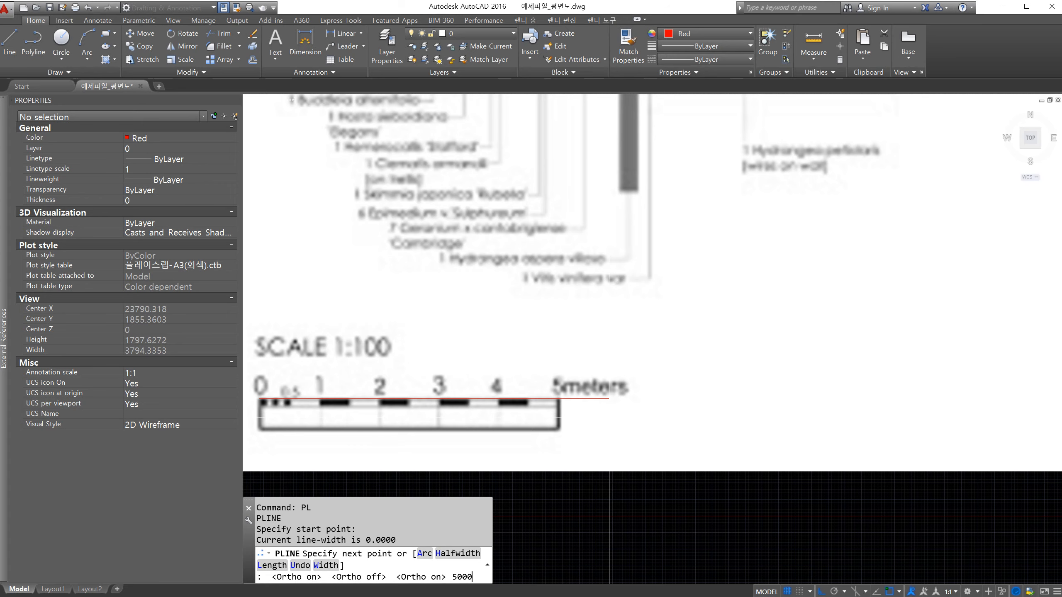
{"action": "key", "text": "Return"}
{"action": "key", "text": "Return"}
Step: Compare the red polyline's length with the 0 to 5 meters scale bar in the image
{"action": "middle_click_drag", "start_coordinate": [624, 528], "coordinate": [631, 499]}
{"action": "middle_click_drag", "start_coordinate": [575, 401], "coordinate": [600, 437]}
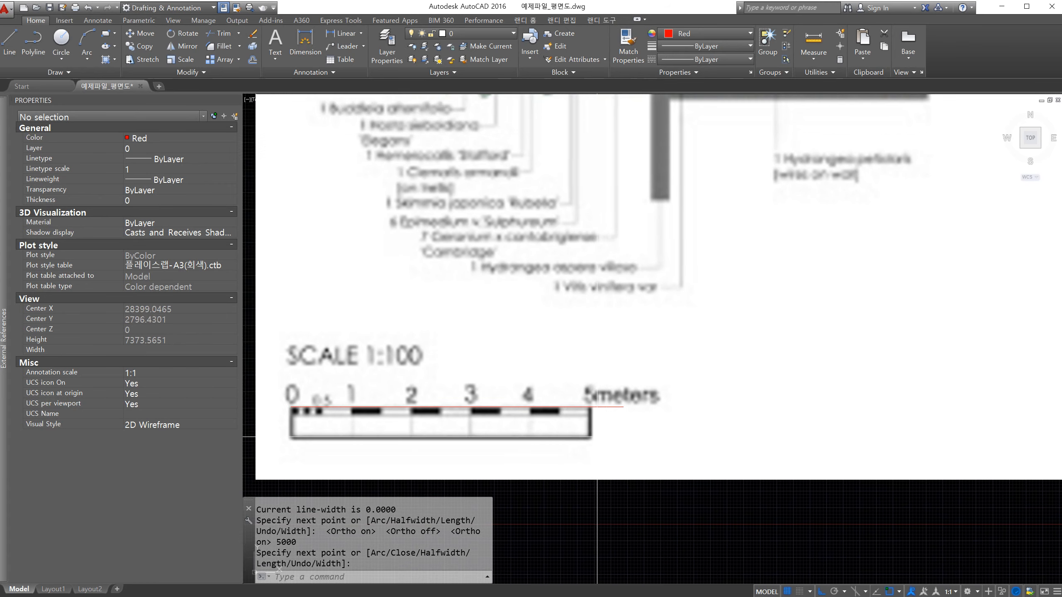
{"action": "scroll", "coordinate": [596, 437], "scroll_direction": "down", "scroll_amount": 2}
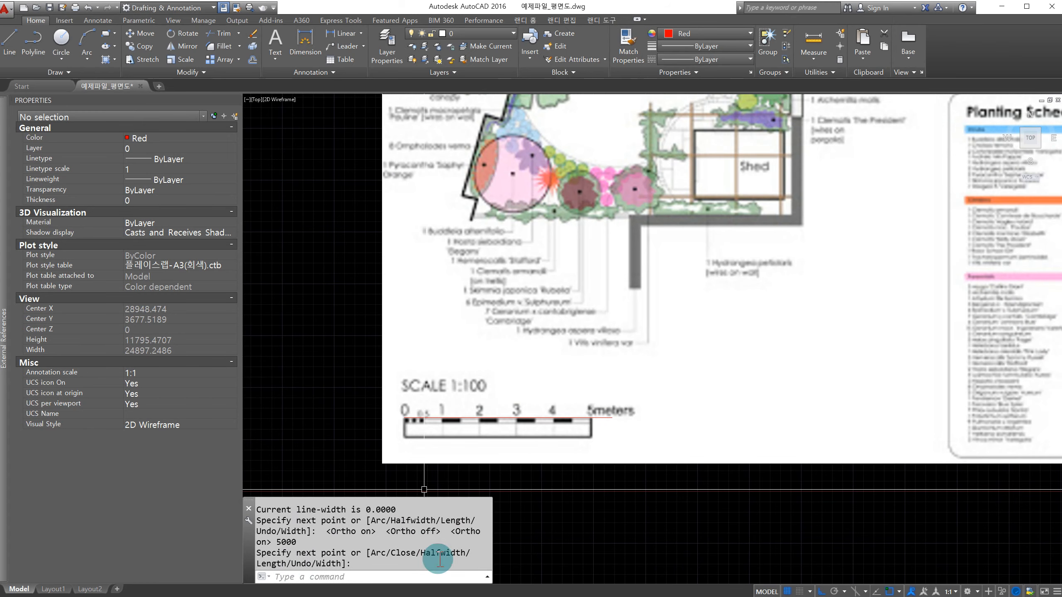
{"action": "middle_click_drag", "start_coordinate": [664, 476], "coordinate": [668, 469]}
{"action": "scroll", "coordinate": [525, 441], "scroll_direction": "down", "scroll_amount": 2}
{"action": "scroll", "coordinate": [561, 419], "scroll_direction": "up", "scroll_amount": 1}
{"action": "scroll", "coordinate": [571, 434], "scroll_direction": "up", "scroll_amount": 4}
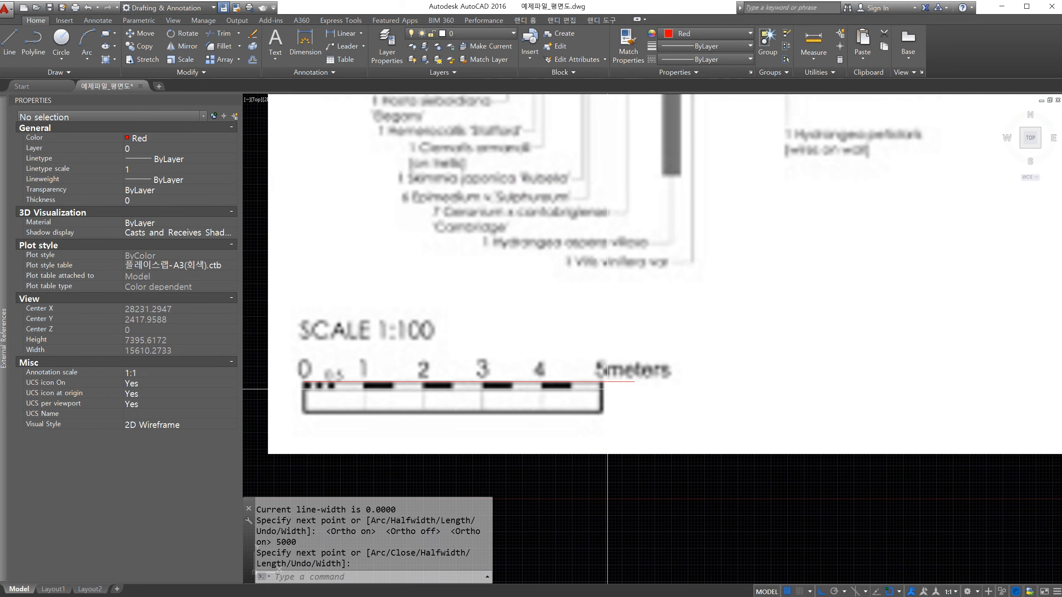
{"action": "scroll", "coordinate": [483, 391], "scroll_direction": "down", "scroll_amount": 4}
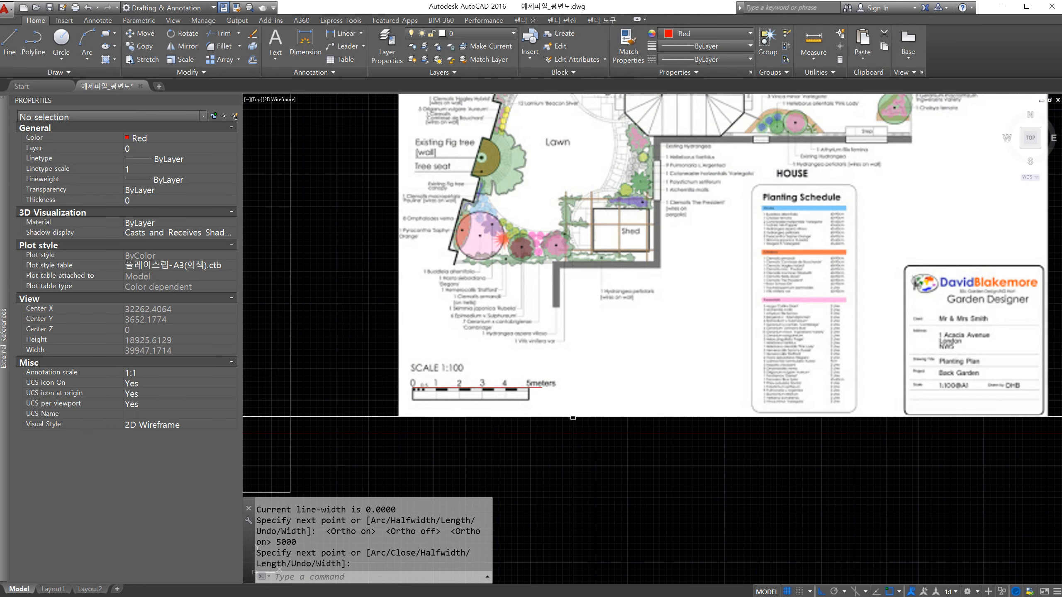
{"action": "left_click", "coordinate": [632, 427]}
{"action": "left_click", "coordinate": [615, 395]}
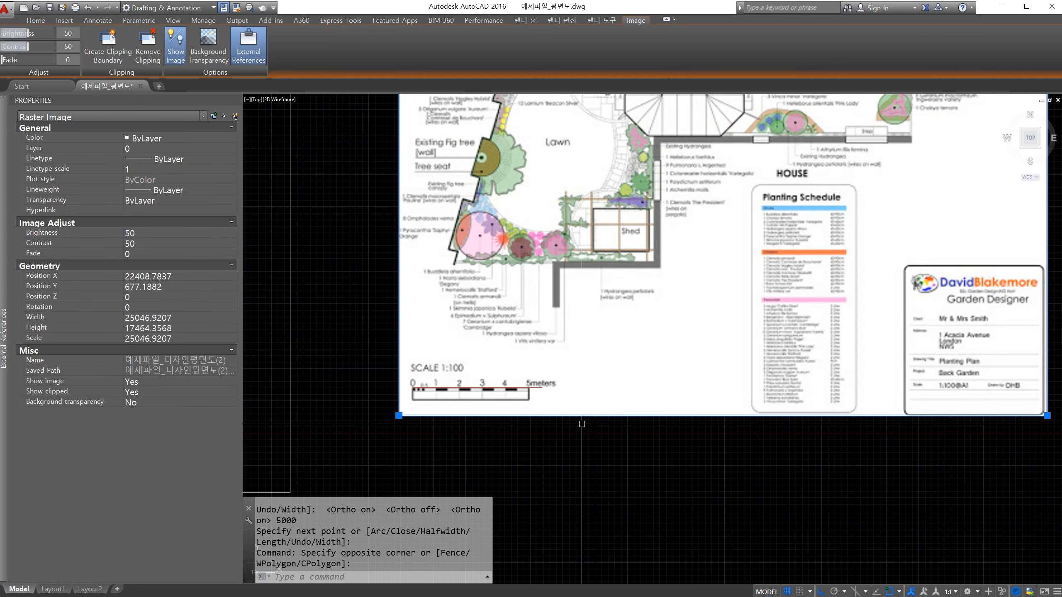
{"action": "scroll", "coordinate": [613, 420], "scroll_direction": "down", "scroll_amount": 4}
{"action": "scroll", "coordinate": [611, 422], "scroll_direction": "up", "scroll_amount": 4}
{"action": "middle_click_drag", "start_coordinate": [555, 418], "coordinate": [539, 468]}
{"action": "scroll", "coordinate": [540, 433], "scroll_direction": "down", "scroll_amount": 2}
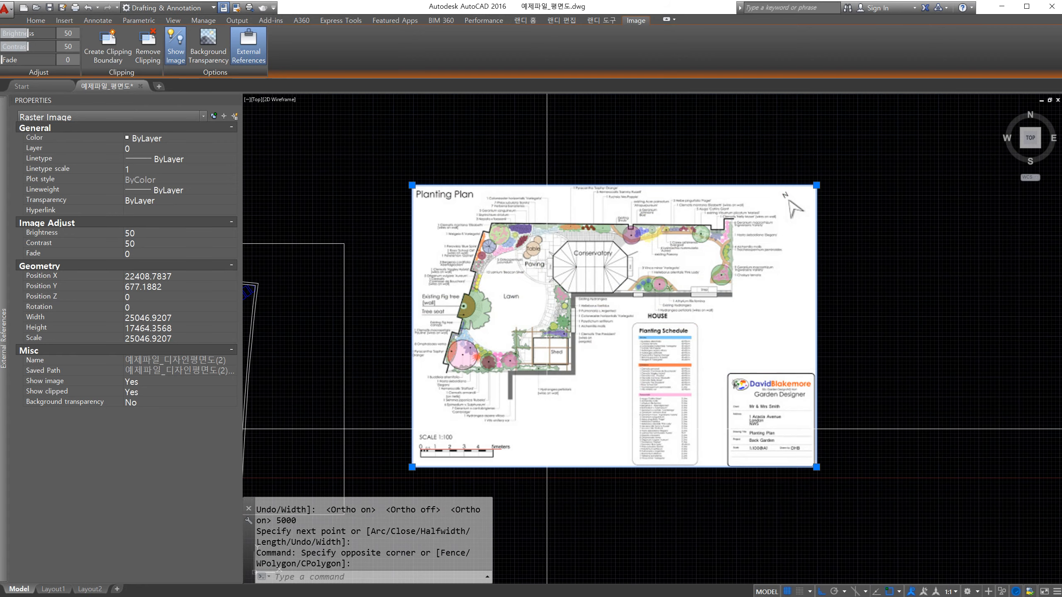
{"action": "key", "text": "Escape"}
{"action": "key", "text": "Escape"}
Step: Start scaling the planting plan image, with the base point at the red line's endpoint on the scale bar's 0 mark
{"action": "left_click", "coordinate": [585, 513]}
{"action": "left_click", "coordinate": [569, 437]}
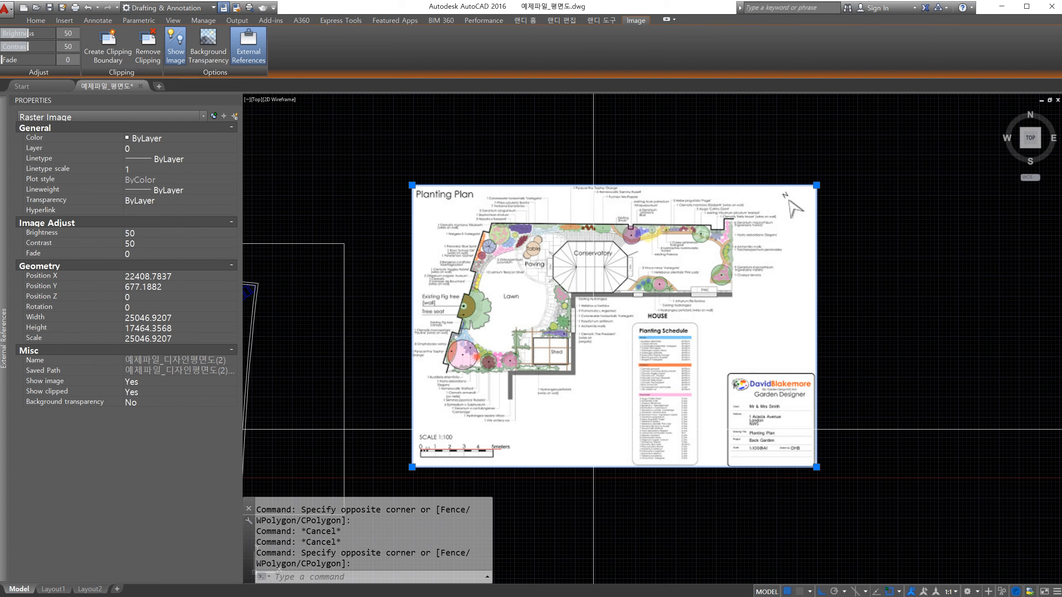
{"action": "type", "text": "Scal"}
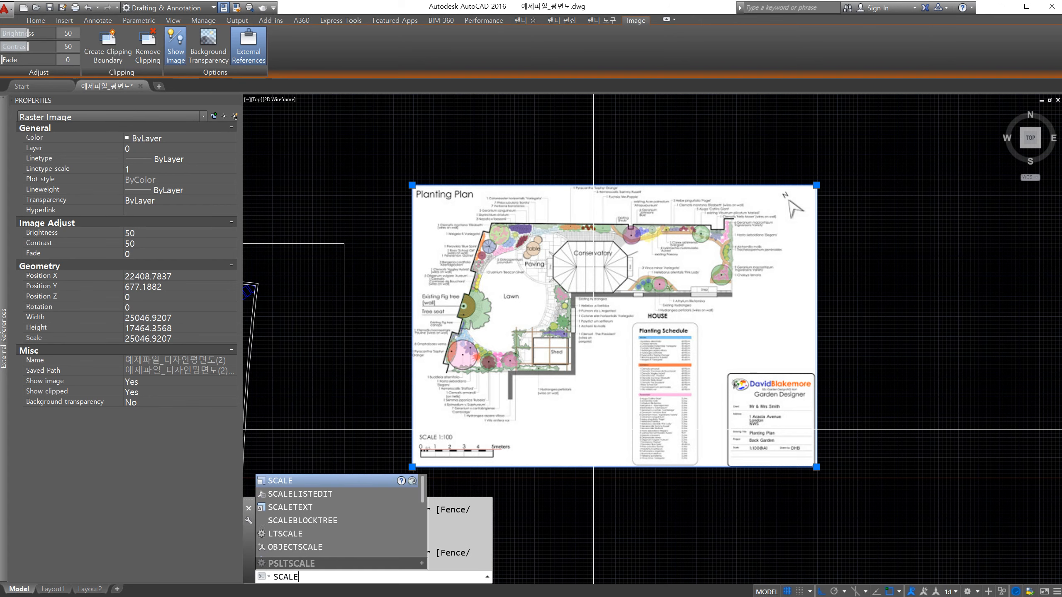
{"action": "key", "text": "Return"}
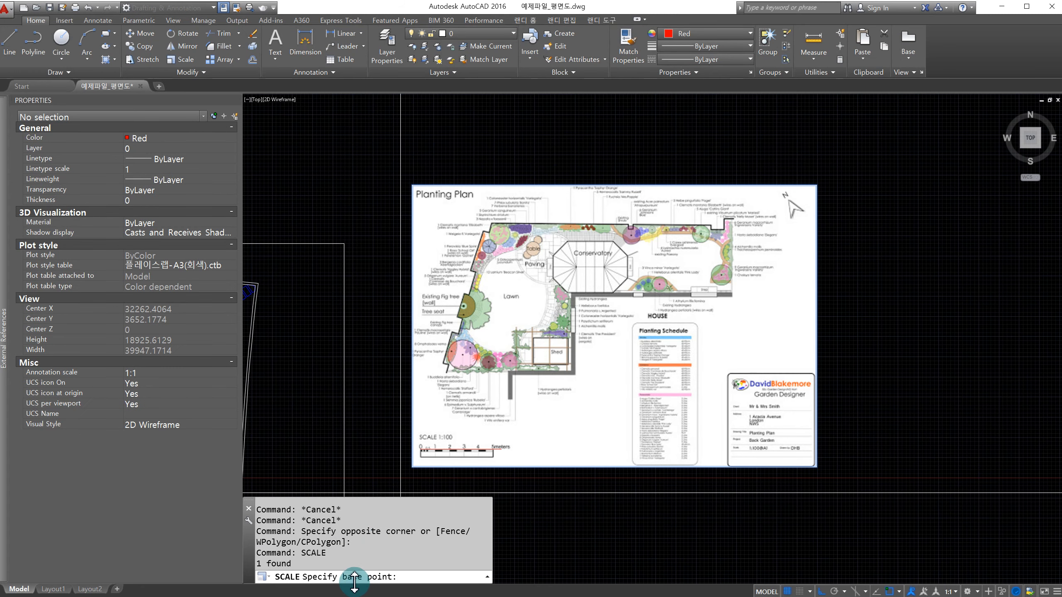
{"action": "scroll", "coordinate": [429, 469], "scroll_direction": "up", "scroll_amount": 4}
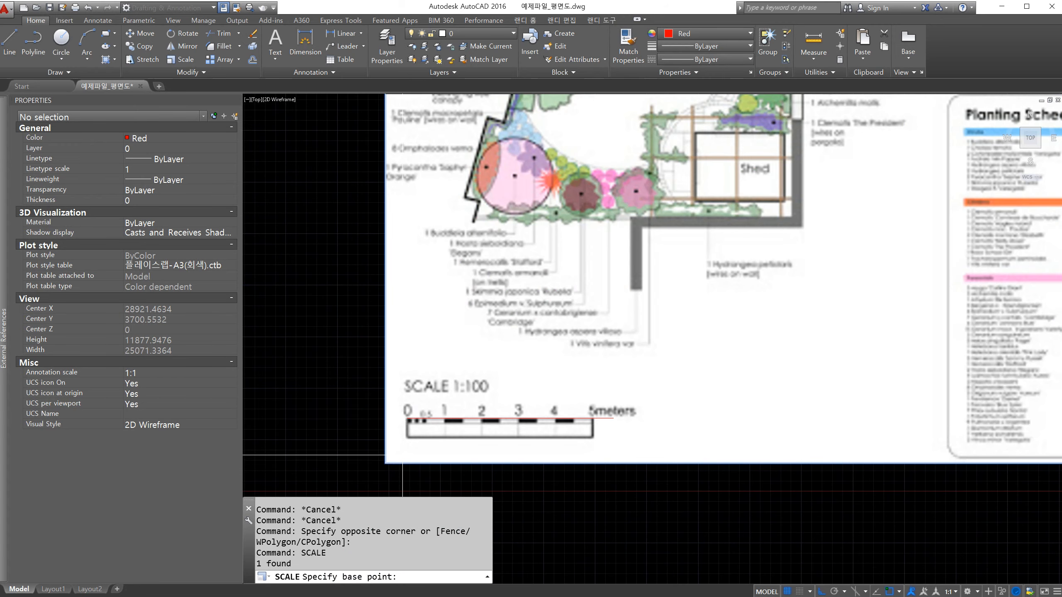
{"action": "scroll", "coordinate": [409, 422], "scroll_direction": "up", "scroll_amount": 2}
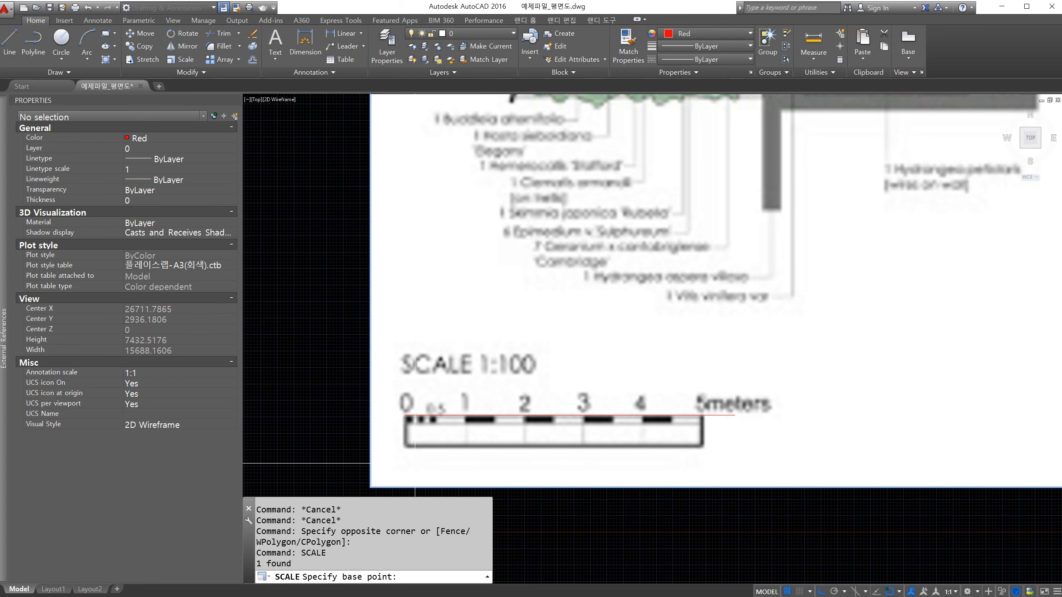
{"action": "left_click", "coordinate": [405, 415]}
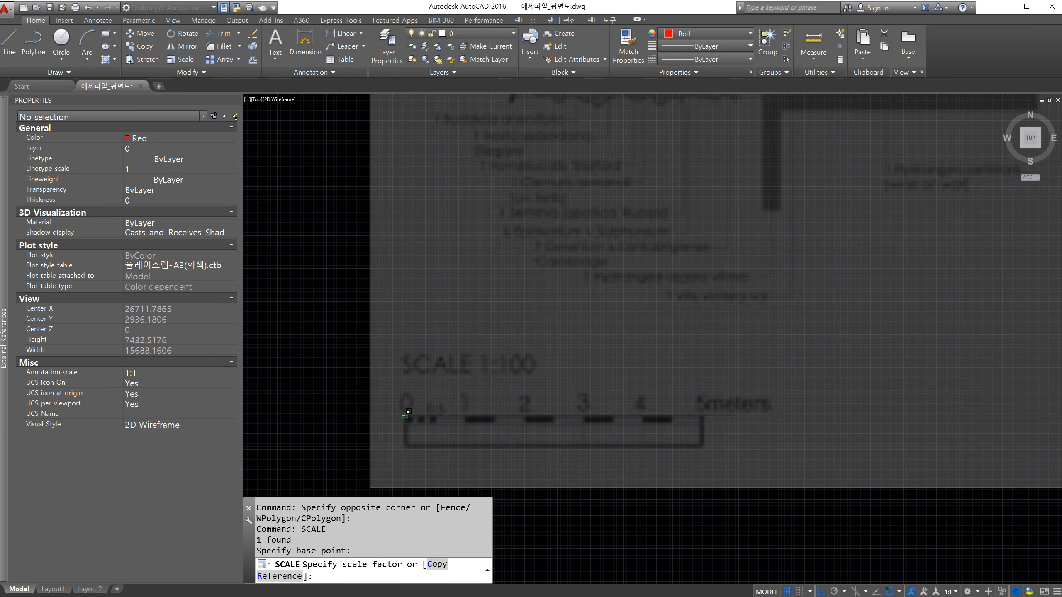
Step: Choose the Reference option and set the first reference point at the red line's endpoint on the 0 mark
{"action": "scroll", "coordinate": [418, 387], "scroll_direction": "down", "scroll_amount": 2}
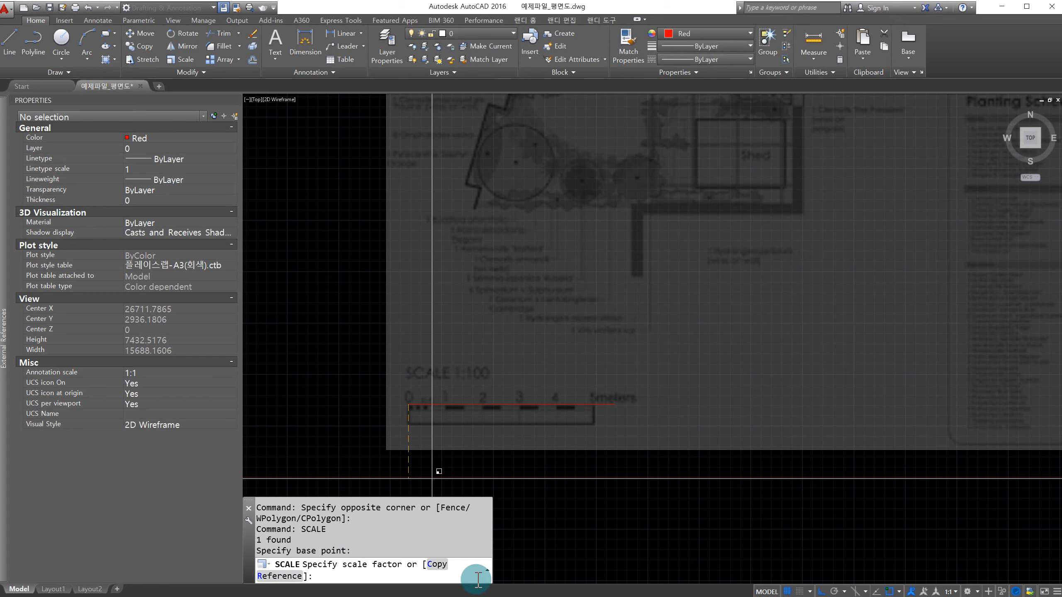
{"action": "type", "text": "r"}
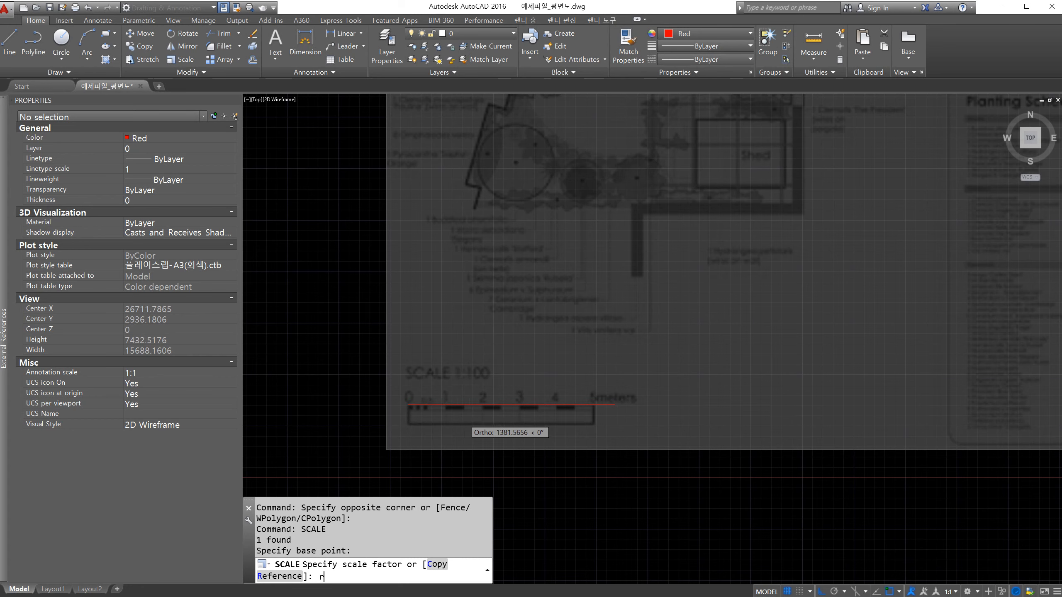
{"action": "key", "text": "Return"}
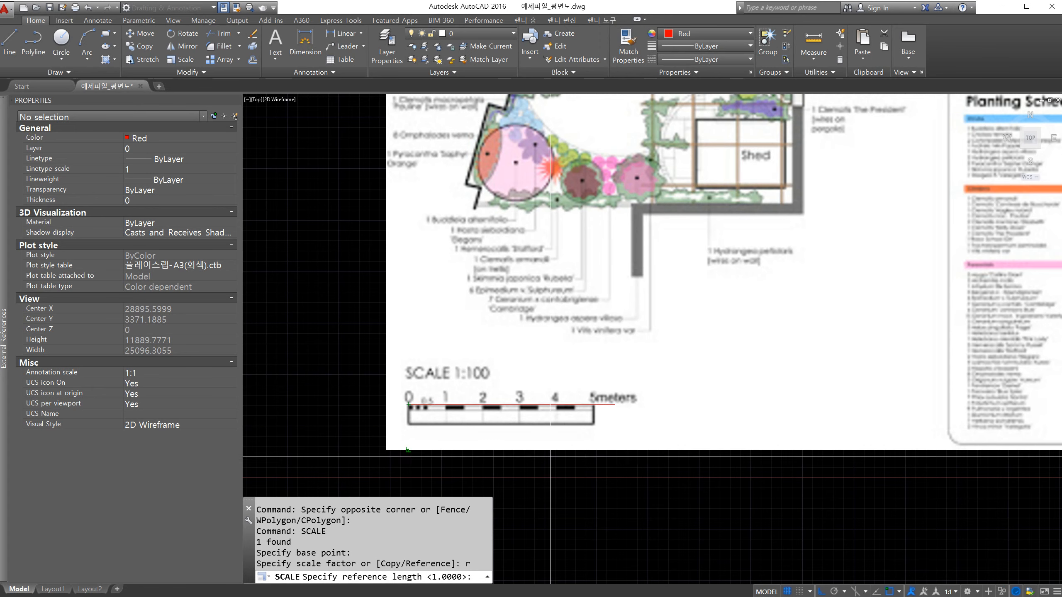
{"action": "scroll", "coordinate": [410, 425], "scroll_direction": "up", "scroll_amount": 3}
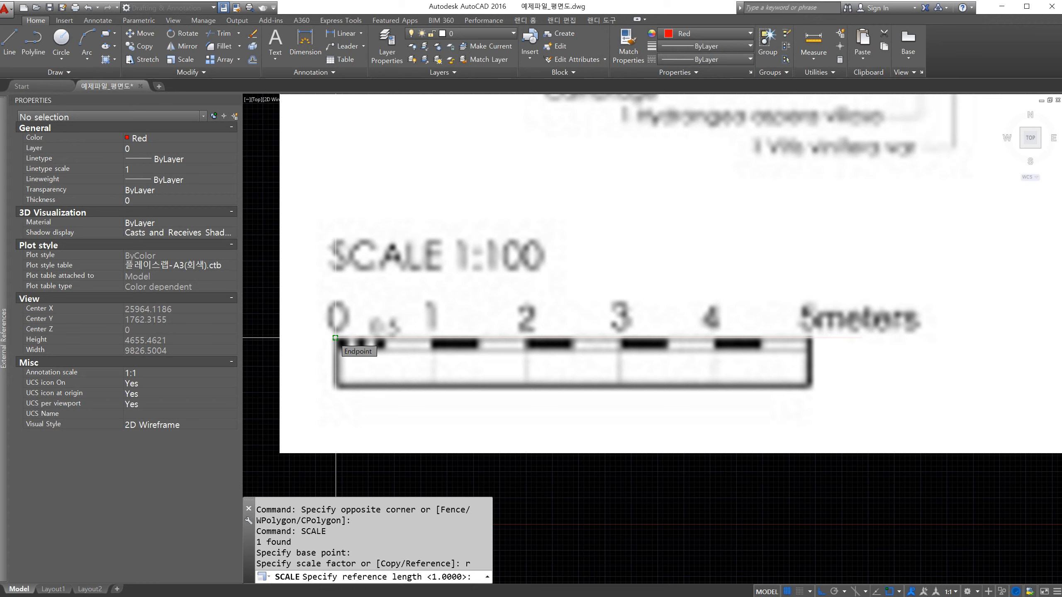
{"action": "left_click", "coordinate": [335, 338]}
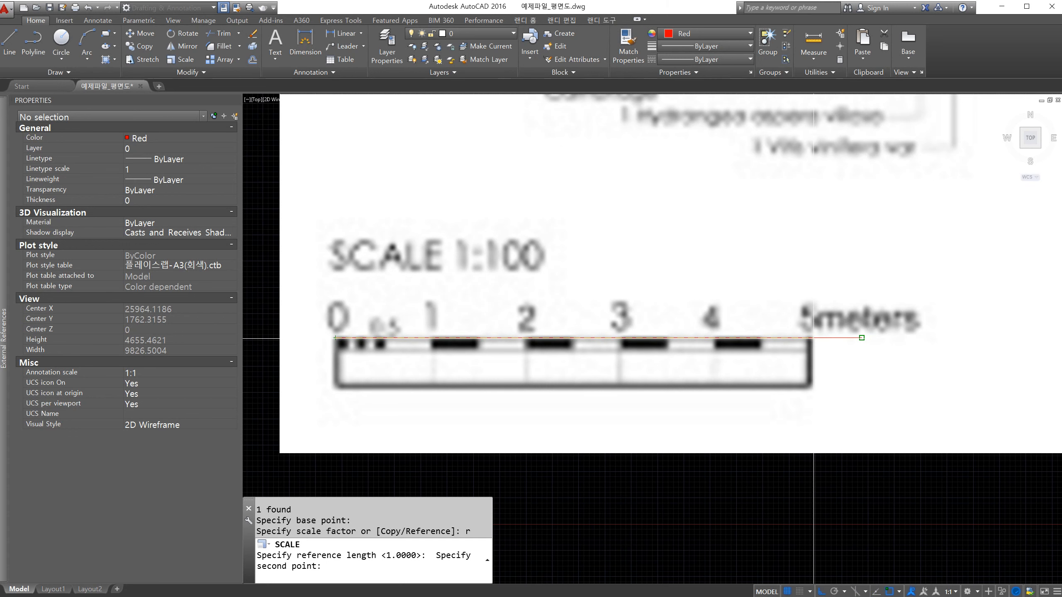
Step: Enable the Nearest object snap mode while the scale command is running
{"action": "left_click", "coordinate": [898, 592]}
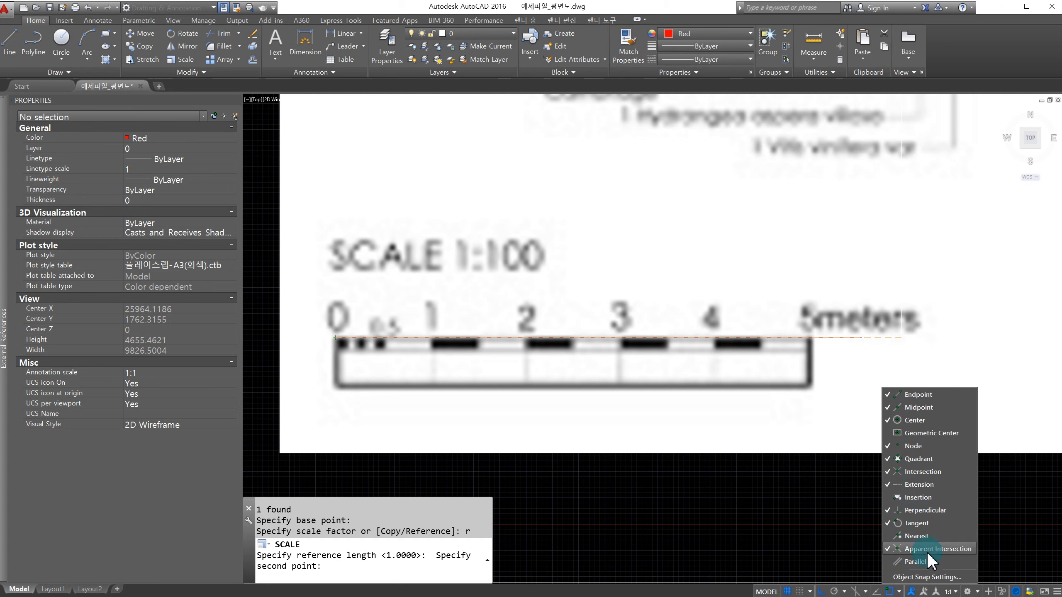
{"action": "left_click", "coordinate": [914, 578]}
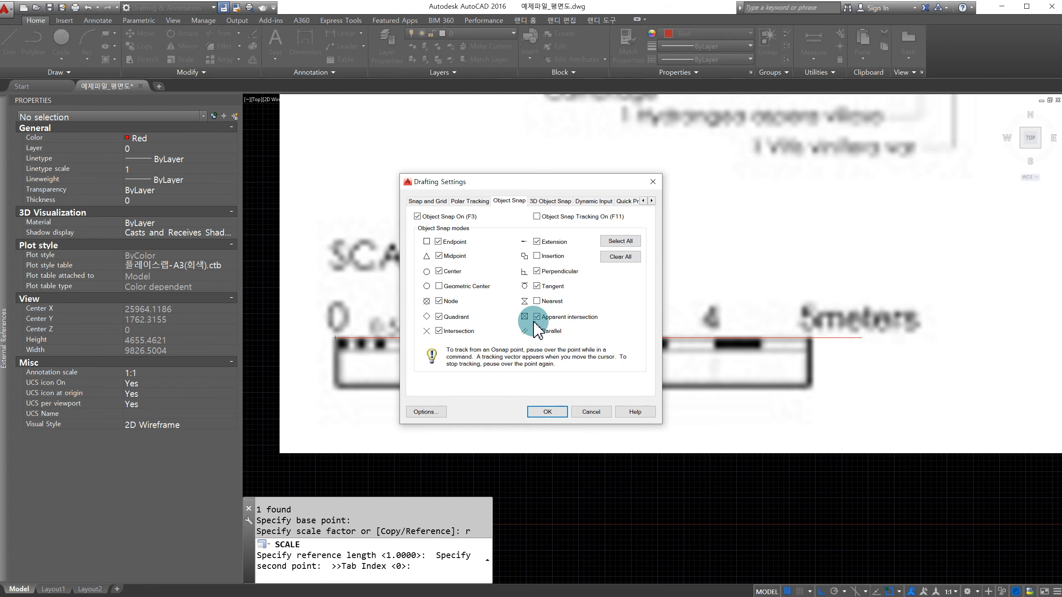
{"action": "left_click", "coordinate": [536, 301]}
{"action": "left_click", "coordinate": [547, 412]}
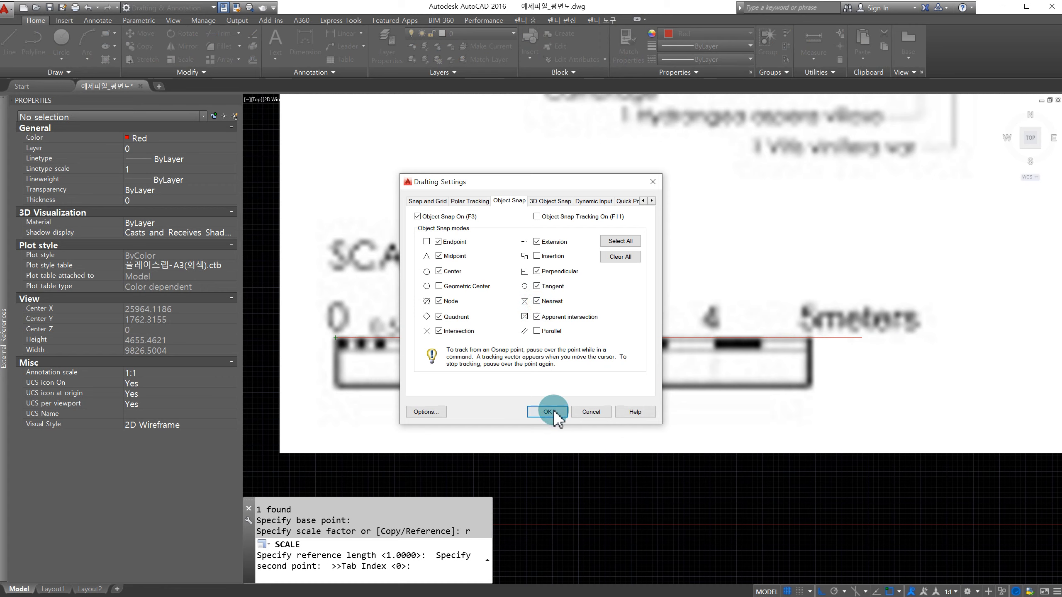
{"action": "left_click", "coordinate": [898, 591]}
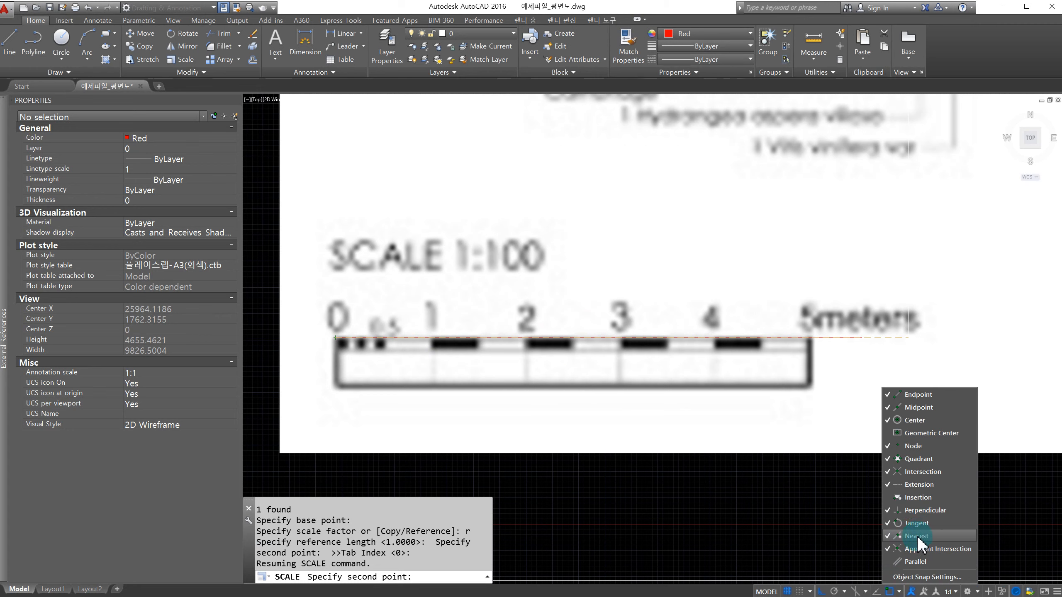
{"action": "left_click", "coordinate": [891, 549]}
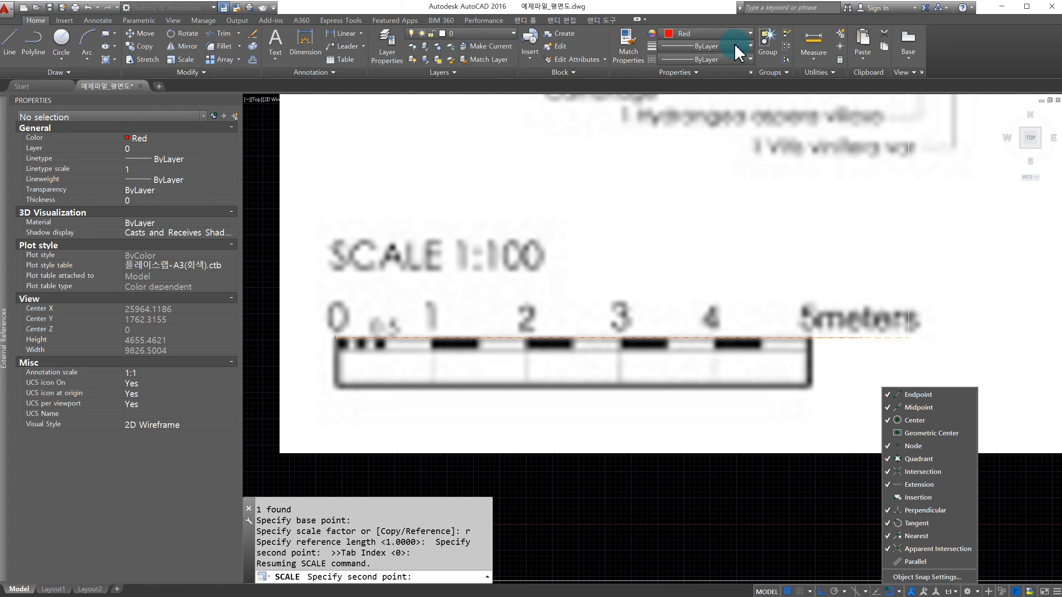
{"action": "left_click", "coordinate": [697, 20]}
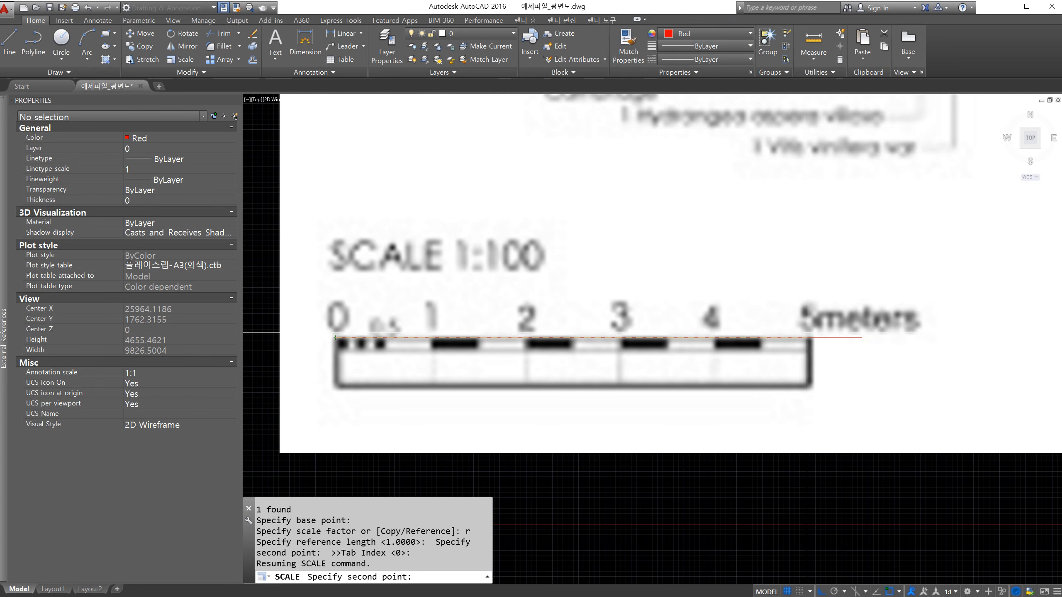
Step: Examine where the red line crosses the 5-meter end of the scale bar, both in close-up and in the overall view
{"action": "scroll", "coordinate": [809, 337], "scroll_direction": "up", "scroll_amount": 8}
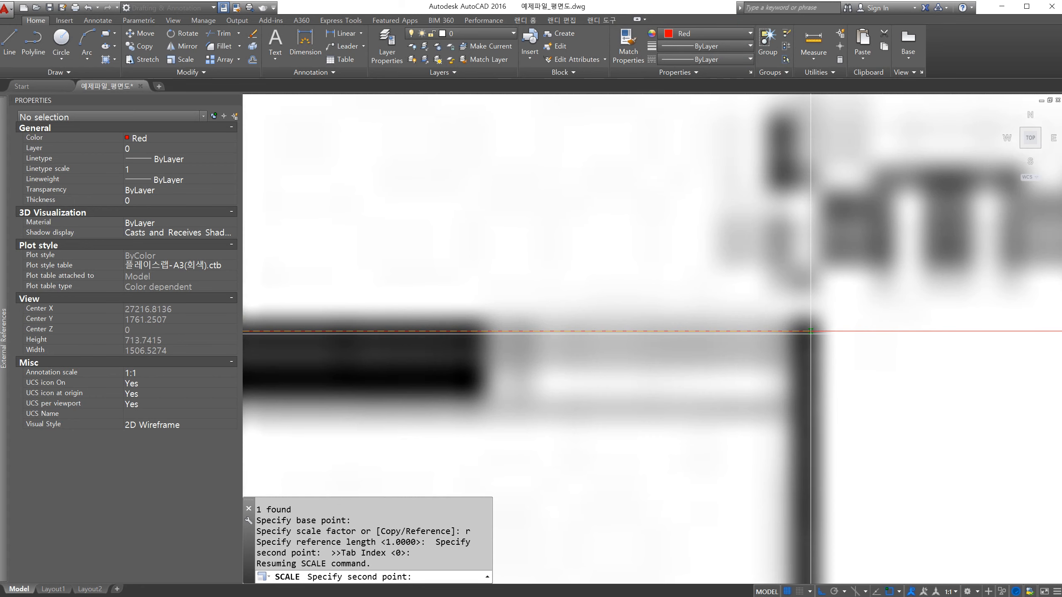
{"action": "scroll", "coordinate": [809, 330], "scroll_direction": "down", "scroll_amount": 6}
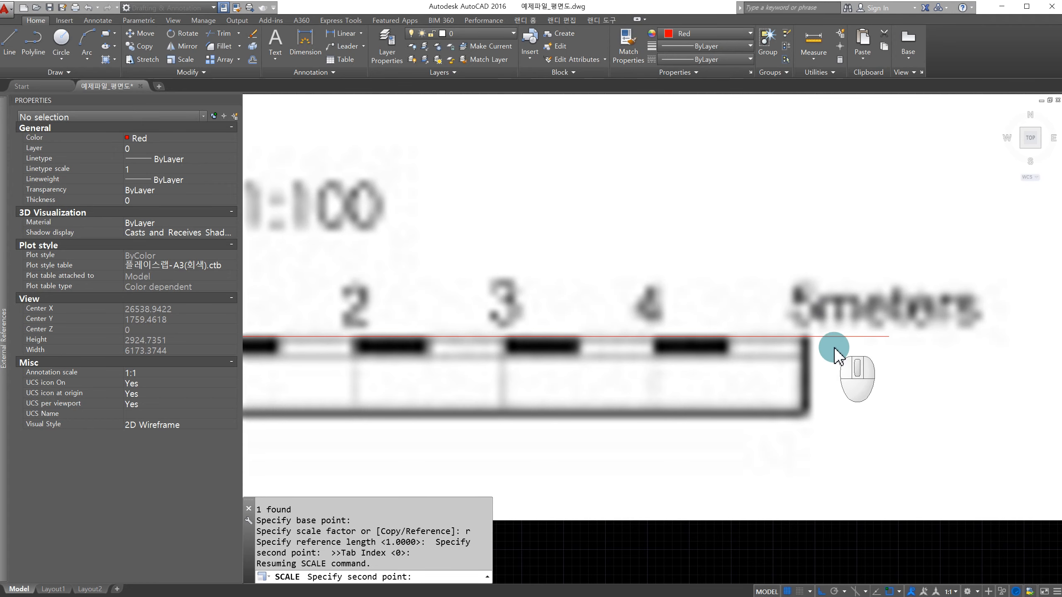
{"action": "scroll", "coordinate": [816, 354], "scroll_direction": "up", "scroll_amount": 2}
{"action": "scroll", "coordinate": [816, 355], "scroll_direction": "up", "scroll_amount": 8}
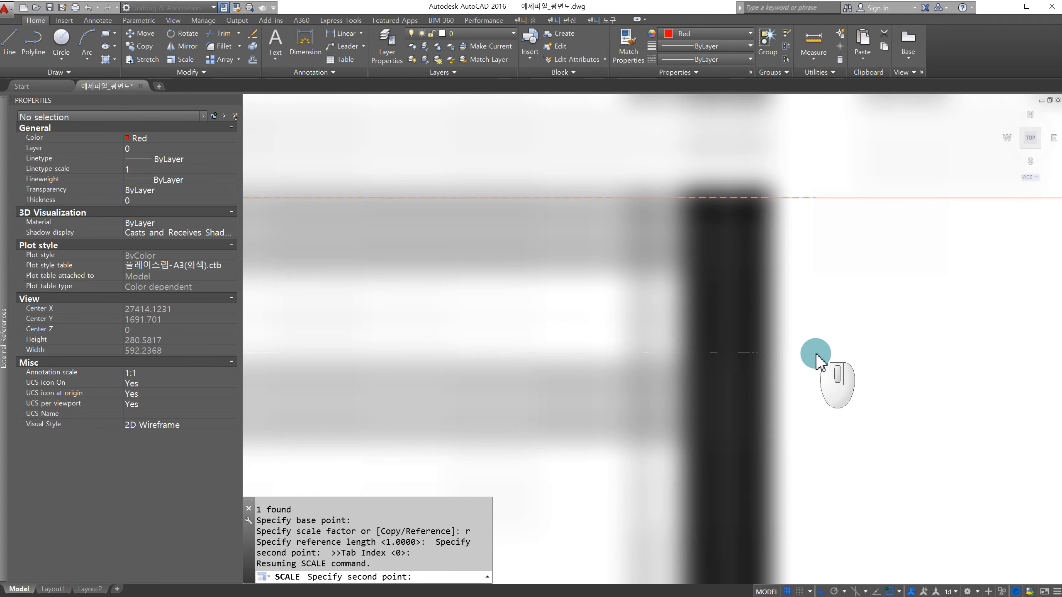
{"action": "scroll", "coordinate": [817, 359], "scroll_direction": "down", "scroll_amount": 20}
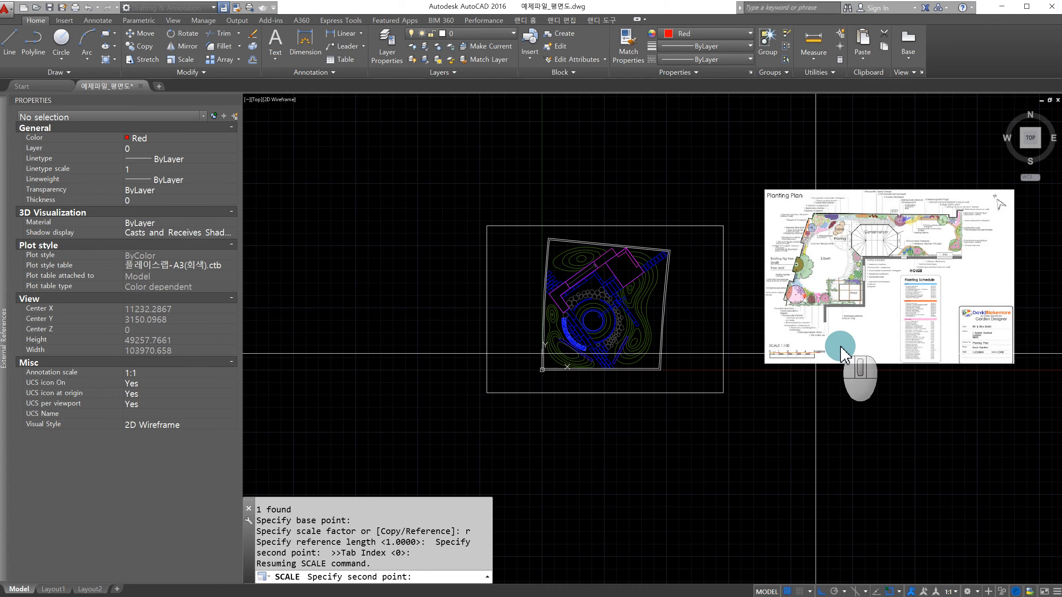
{"action": "scroll", "coordinate": [814, 349], "scroll_direction": "up", "scroll_amount": 4}
{"action": "scroll", "coordinate": [814, 351], "scroll_direction": "up", "scroll_amount": 10}
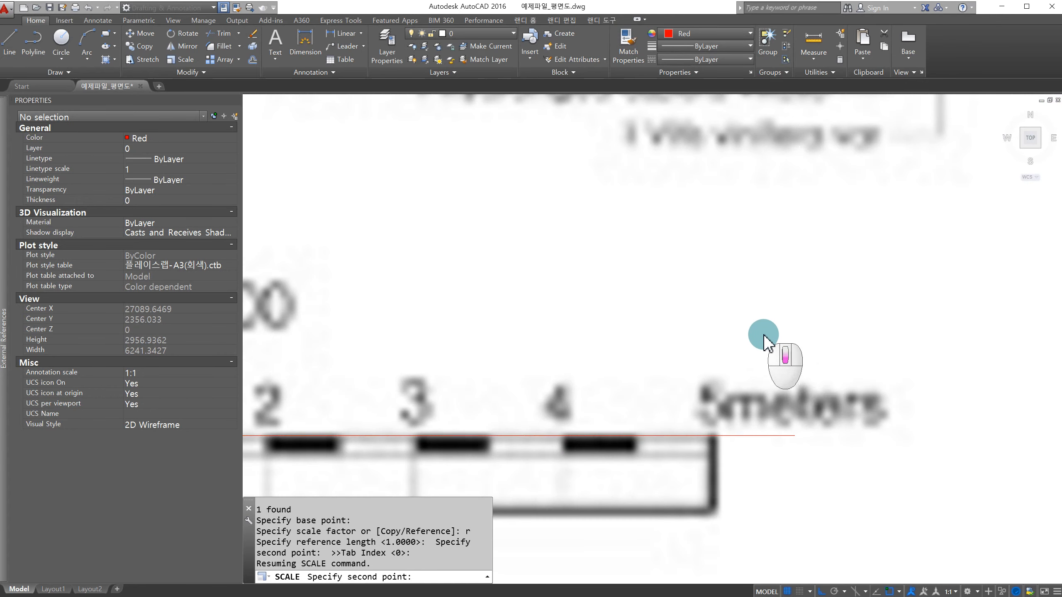
{"action": "scroll", "coordinate": [770, 355], "scroll_direction": "down", "scroll_amount": 2}
{"action": "middle_click_drag", "start_coordinate": [543, 261], "coordinate": [778, 196]}
{"action": "middle_click_drag", "start_coordinate": [893, 437], "coordinate": [441, 405]}
{"action": "scroll", "coordinate": [419, 402], "scroll_direction": "up", "scroll_amount": 4}
{"action": "scroll", "coordinate": [578, 353], "scroll_direction": "down", "scroll_amount": 4}
{"action": "scroll", "coordinate": [565, 355], "scroll_direction": "up", "scroll_amount": 6}
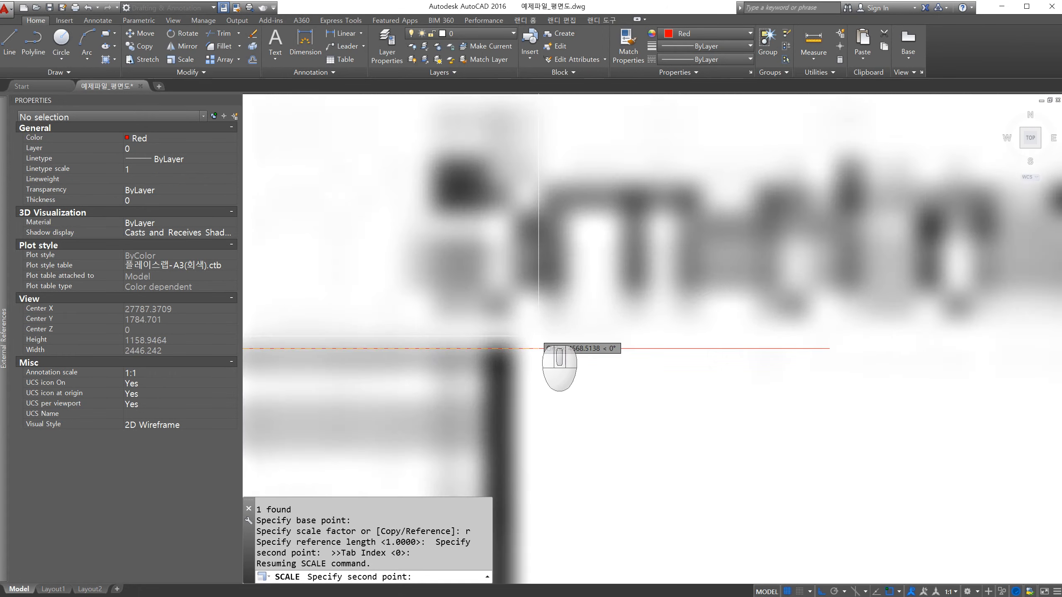
{"action": "scroll", "coordinate": [551, 348], "scroll_direction": "down", "scroll_amount": 3}
{"action": "scroll", "coordinate": [580, 355], "scroll_direction": "up", "scroll_amount": 10}
{"action": "scroll", "coordinate": [590, 359], "scroll_direction": "down", "scroll_amount": 12}
{"action": "scroll", "coordinate": [593, 356], "scroll_direction": "up", "scroll_amount": 7}
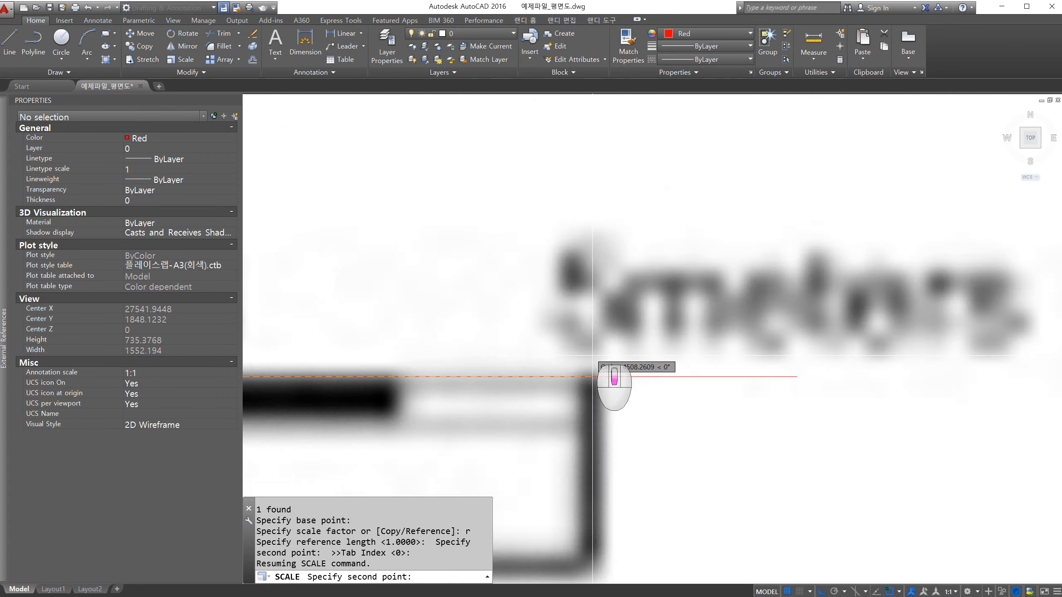
{"action": "scroll", "coordinate": [592, 356], "scroll_direction": "down", "scroll_amount": 12}
{"action": "scroll", "coordinate": [585, 360], "scroll_direction": "up", "scroll_amount": 6}
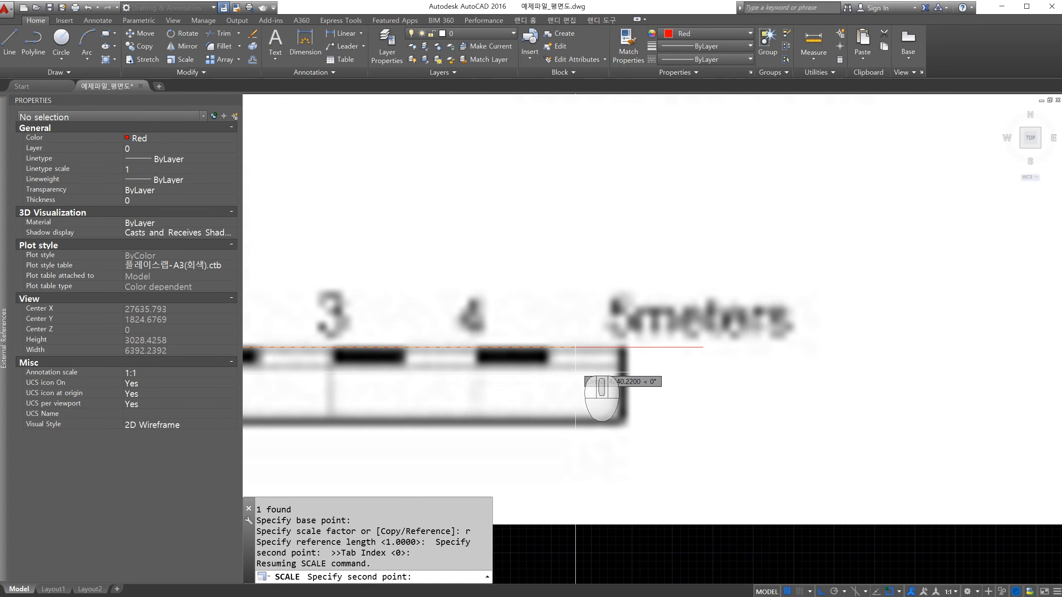
{"action": "scroll", "coordinate": [584, 363], "scroll_direction": "down", "scroll_amount": 12}
{"action": "scroll", "coordinate": [652, 393], "scroll_direction": "up", "scroll_amount": 8}
{"action": "scroll", "coordinate": [660, 376], "scroll_direction": "down", "scroll_amount": 5}
{"action": "scroll", "coordinate": [697, 372], "scroll_direction": "up", "scroll_amount": 12}
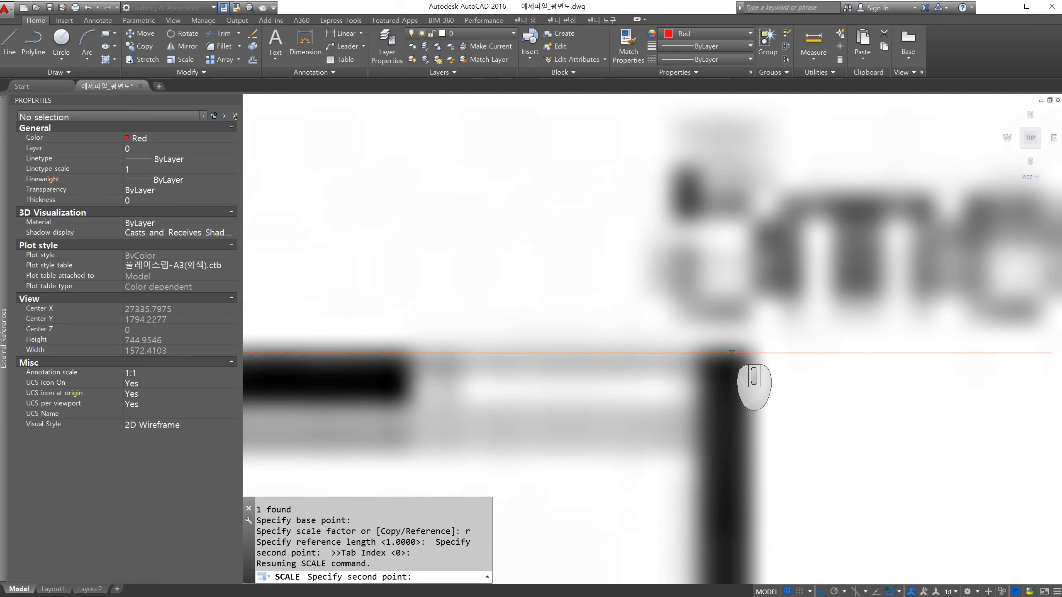
Step: Set the second reference point on the red line at the 5-meter end edge of the scale bar
{"action": "scroll", "coordinate": [726, 354], "scroll_direction": "down", "scroll_amount": 10}
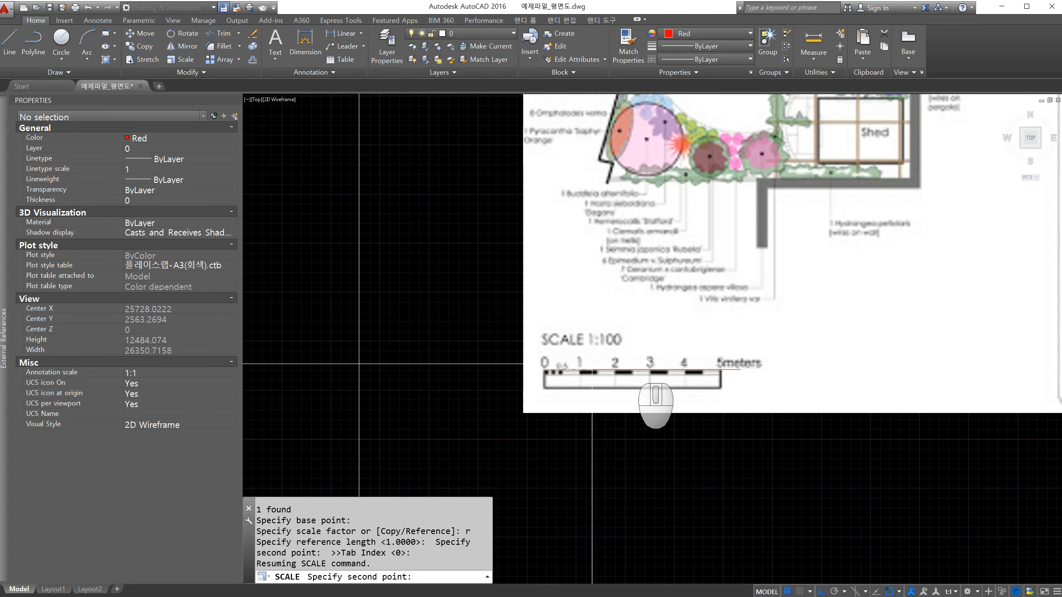
{"action": "scroll", "coordinate": [697, 369], "scroll_direction": "up", "scroll_amount": 13}
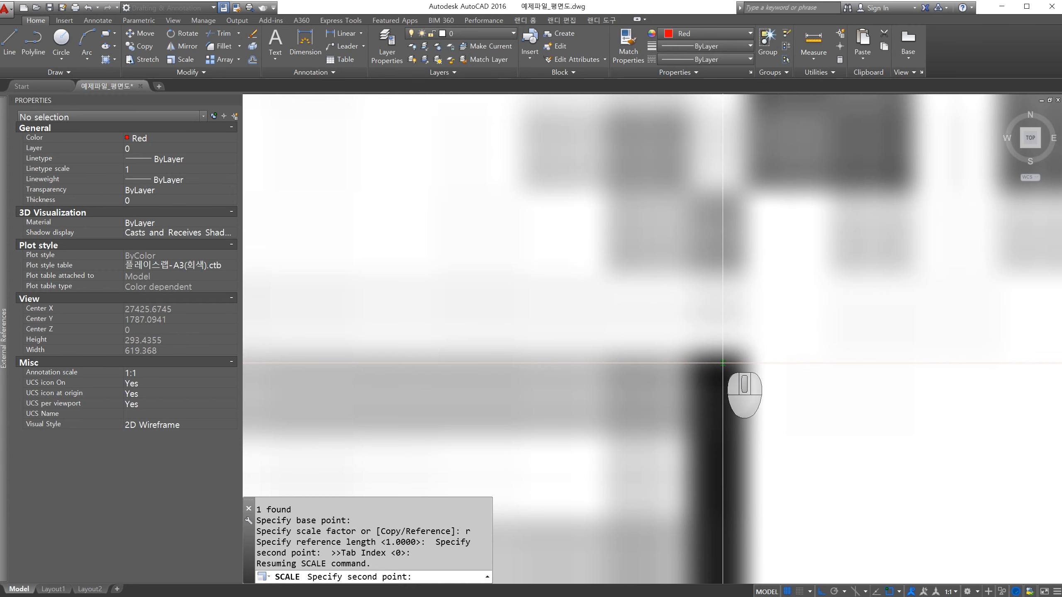
{"action": "left_click", "coordinate": [723, 363]}
Step: Set the new length to the far endpoint of the 5000-long red line and finish scaling the image
{"action": "scroll", "coordinate": [711, 363], "scroll_direction": "down", "scroll_amount": 12}
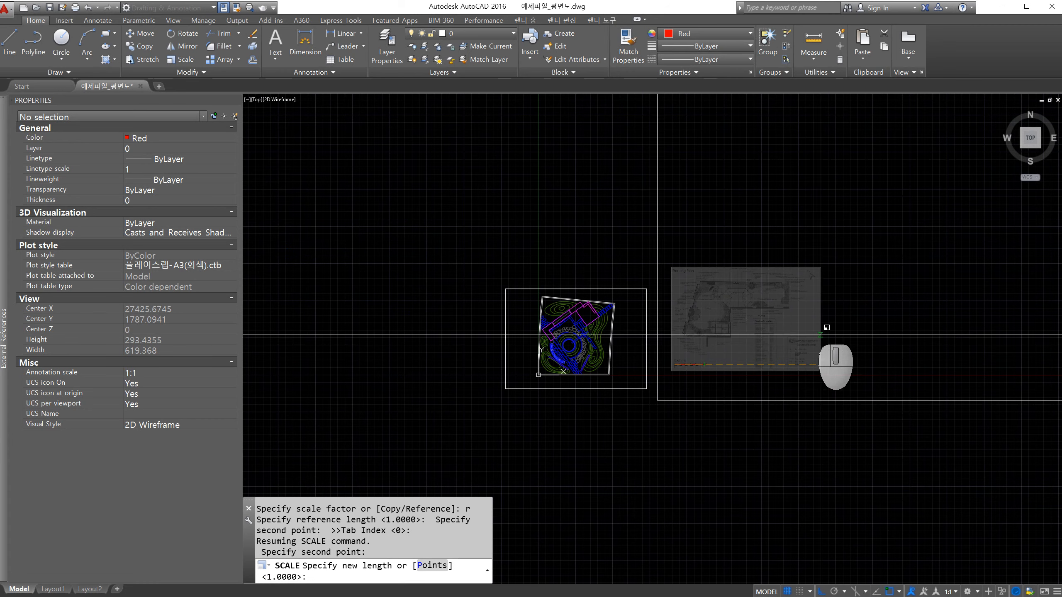
{"action": "scroll", "coordinate": [706, 351], "scroll_direction": "up", "scroll_amount": 12}
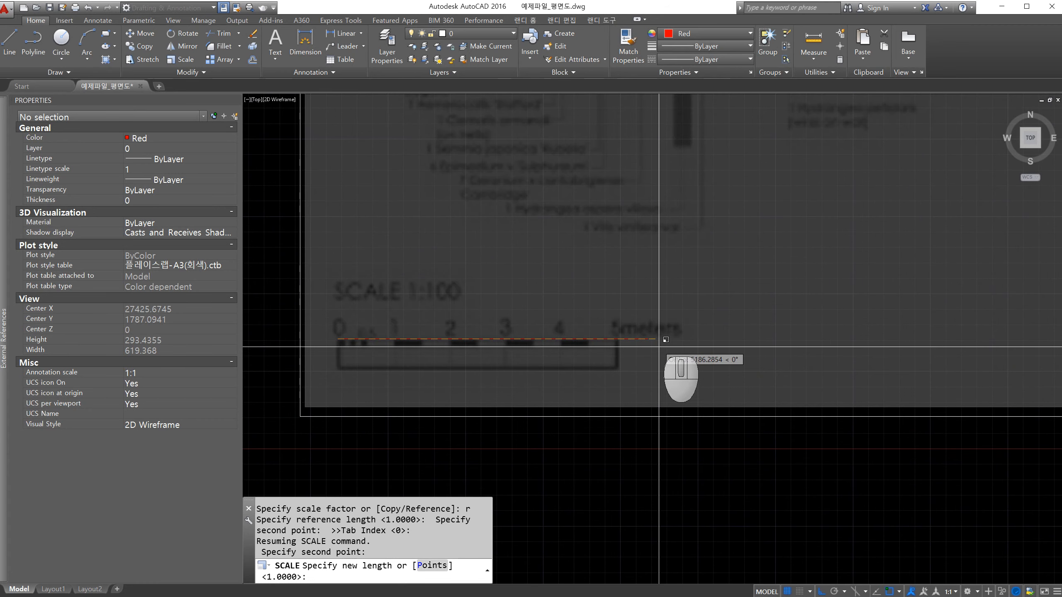
{"action": "scroll", "coordinate": [682, 353], "scroll_direction": "up", "scroll_amount": 5}
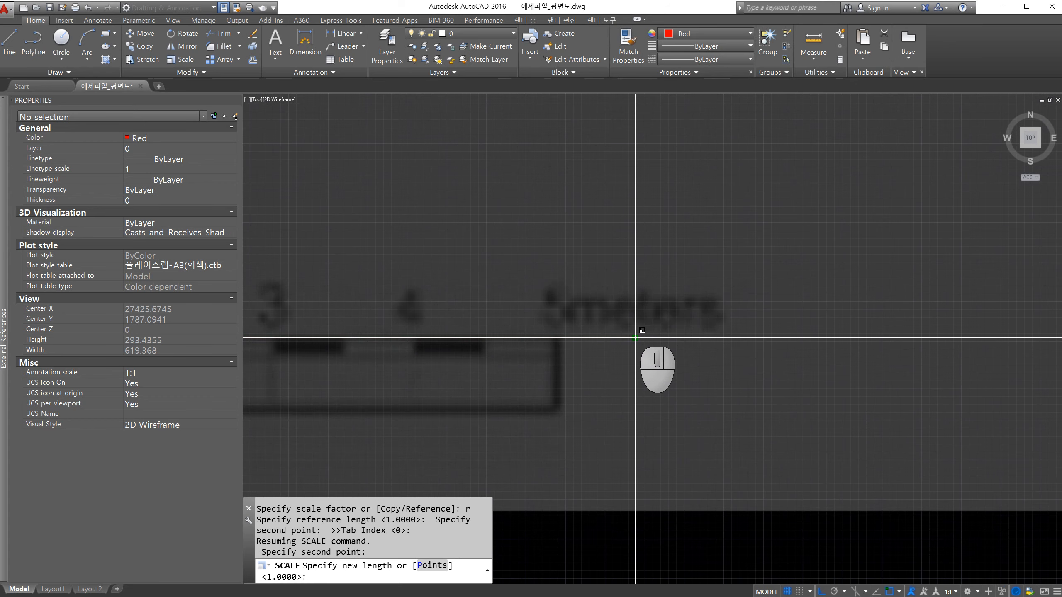
{"action": "left_click", "coordinate": [635, 337]}
{"action": "scroll", "coordinate": [642, 391], "scroll_direction": "down", "scroll_amount": 12}
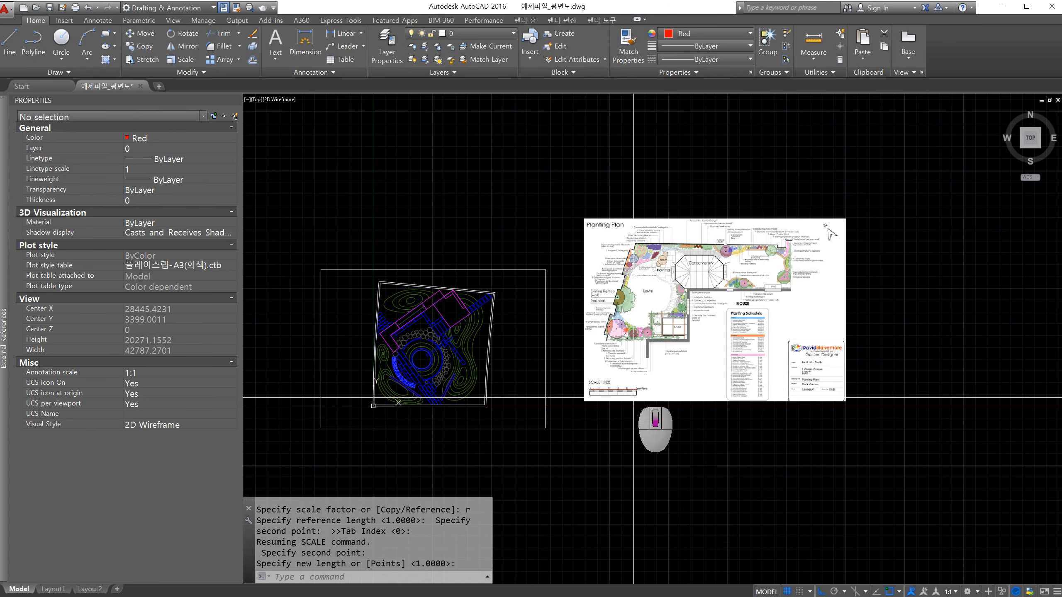
{"action": "key", "text": "Return"}
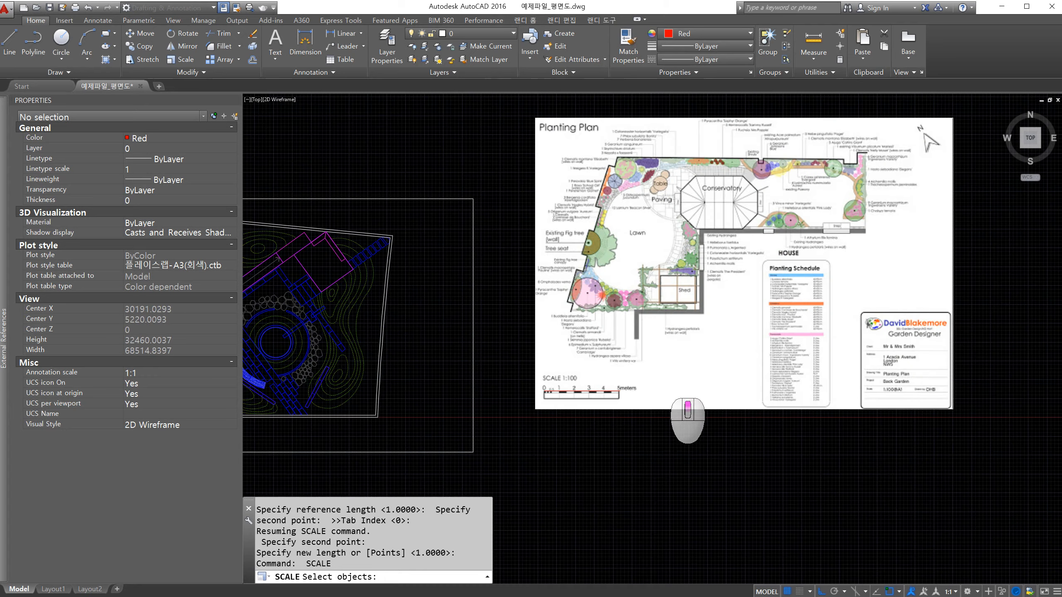
{"action": "key", "text": "Escape"}
Step: Measure the distance along the scaled image's scale bar from the 0 mark to the 5-meter mark
{"action": "scroll", "coordinate": [709, 387], "scroll_direction": "up", "scroll_amount": 10}
{"action": "scroll", "coordinate": [709, 387], "scroll_direction": "down", "scroll_amount": 4}
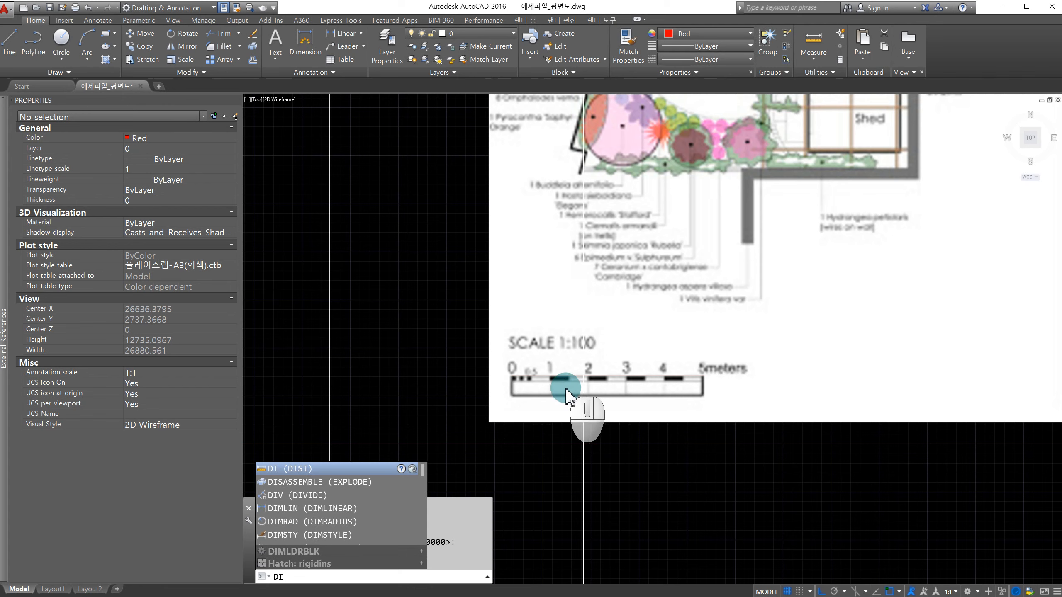
{"action": "key", "text": "Return"}
{"action": "left_click", "coordinate": [511, 375]}
{"action": "left_click", "coordinate": [703, 376]}
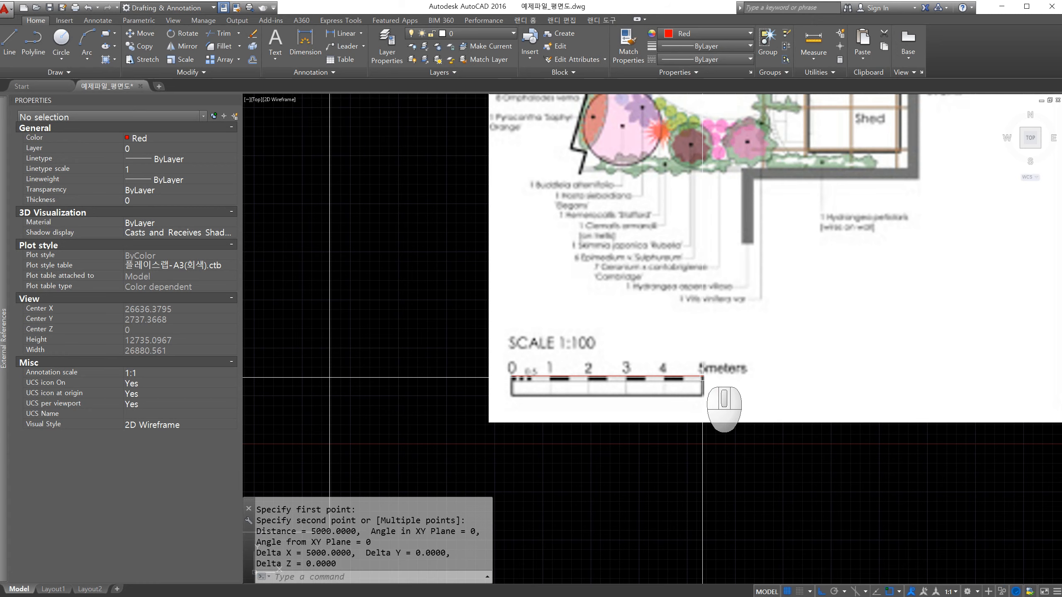
{"action": "left_click", "coordinate": [322, 534]}
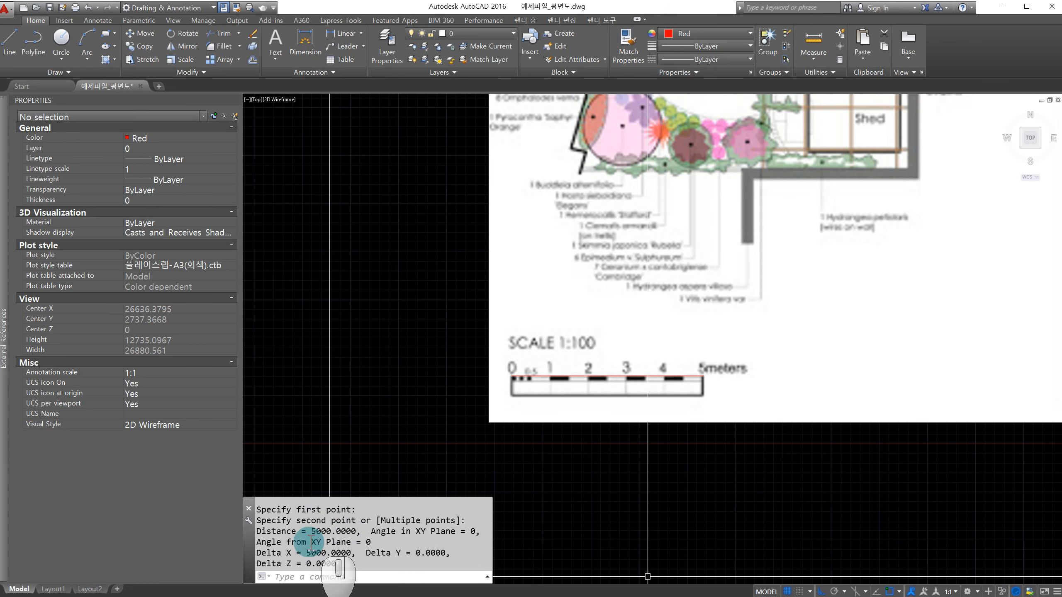
{"action": "key", "text": "Escape"}
{"action": "key", "text": "Escape"}
{"action": "left_click", "coordinate": [863, 445]}
{"action": "left_click", "coordinate": [824, 360]}
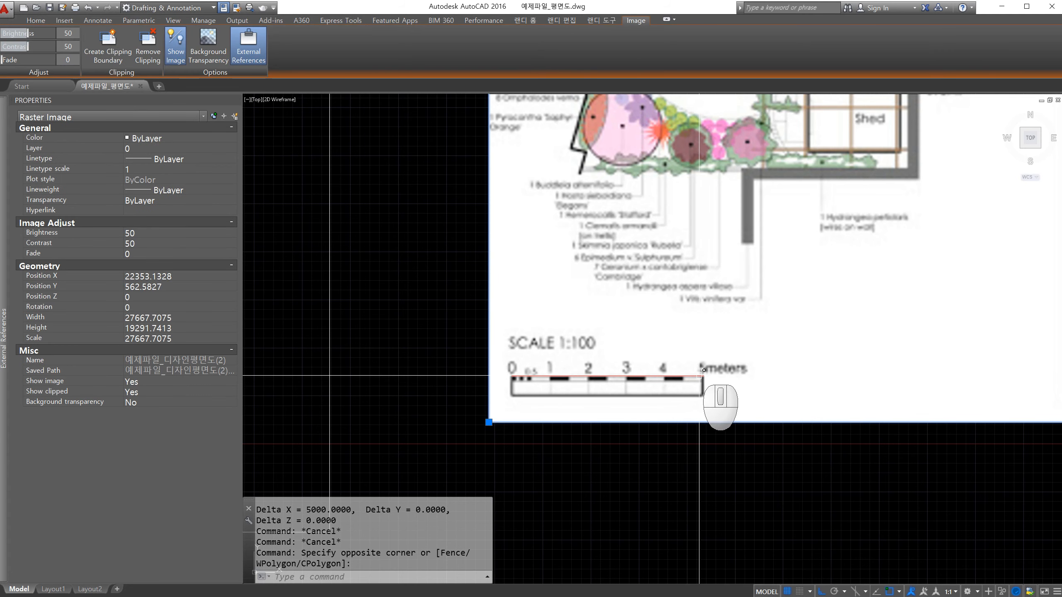
{"action": "scroll", "coordinate": [636, 400], "scroll_direction": "down", "scroll_amount": 4}
{"action": "key", "text": "Escape"}
{"action": "key", "text": "Escape"}
Step: Draw a vertical red polyline from the inner notch of the plan's north arrow straight up past the image's upper edge
{"action": "mouse_move", "coordinate": [778, 378]}
{"action": "middle_mouse_down"}
{"action": "mouse_move", "coordinate": [679, 438]}
{"action": "mouse_move", "coordinate": [745, 389]}
{"action": "mouse_move", "coordinate": [631, 368]}
{"action": "mouse_move", "coordinate": [627, 391]}
{"action": "middle_mouse_up"}
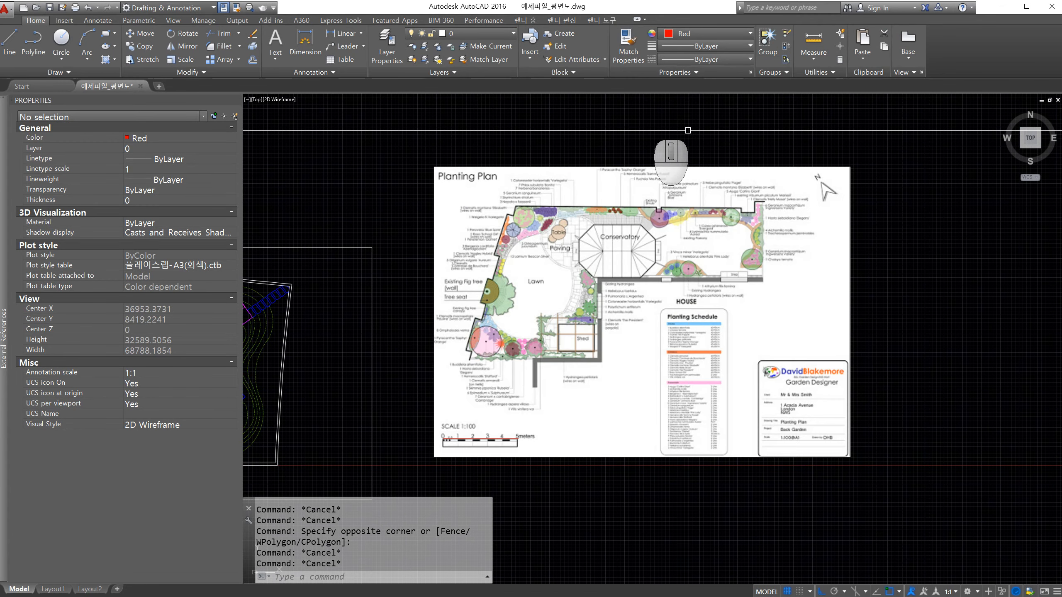
{"action": "mouse_move", "coordinate": [869, 333]}
{"action": "middle_mouse_down"}
{"action": "mouse_move", "coordinate": [810, 376]}
{"action": "mouse_move", "coordinate": [801, 350]}
{"action": "mouse_move", "coordinate": [707, 392]}
{"action": "middle_mouse_up"}
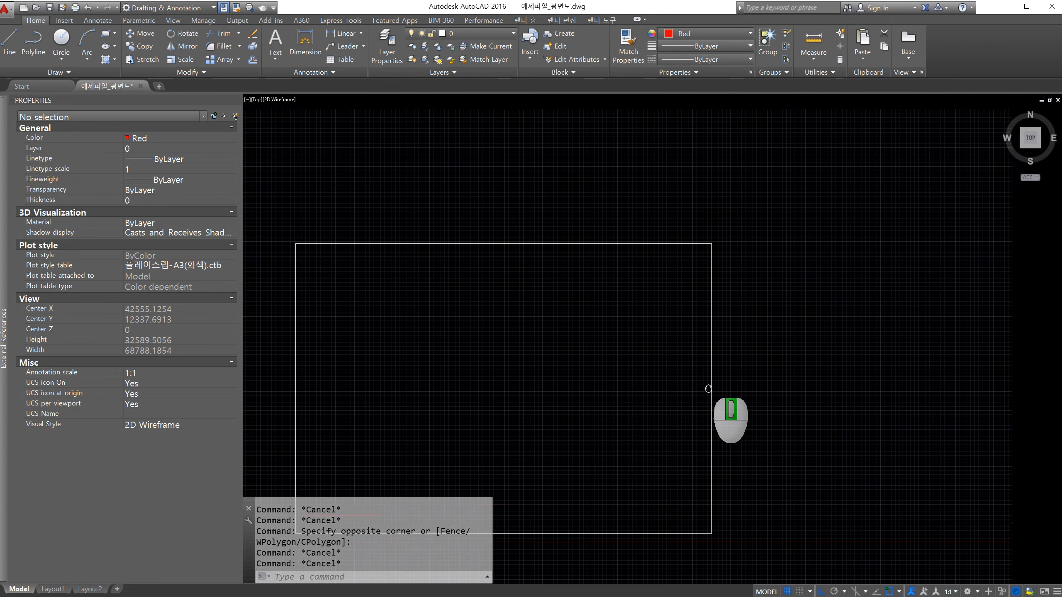
{"action": "scroll", "coordinate": [688, 275], "scroll_direction": "up", "scroll_amount": 8}
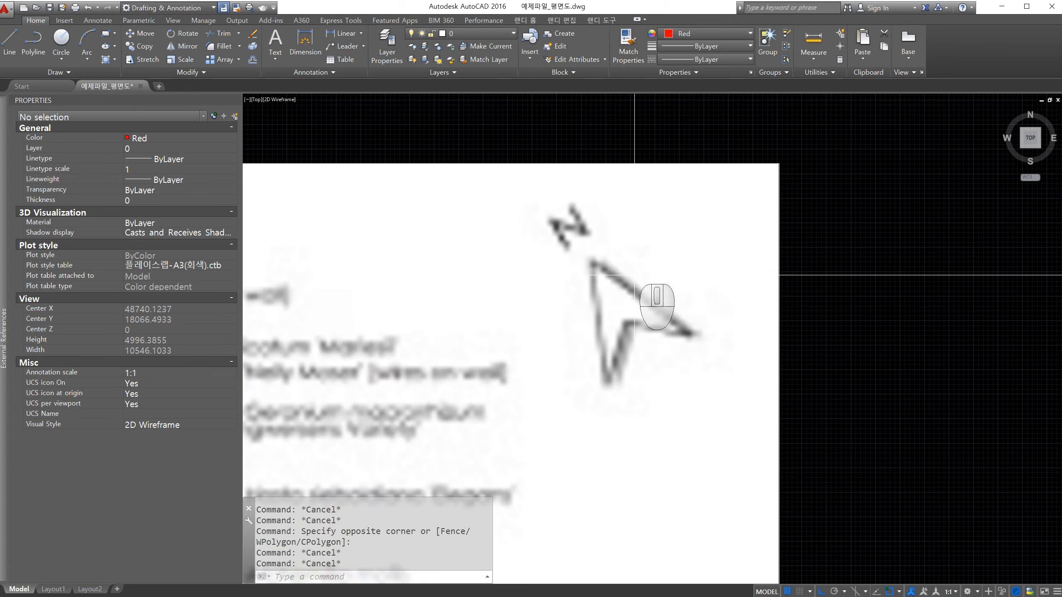
{"action": "type", "text": "pl"}
{"action": "key", "text": "Return"}
{"action": "scroll", "coordinate": [641, 319], "scroll_direction": "down", "scroll_amount": 10}
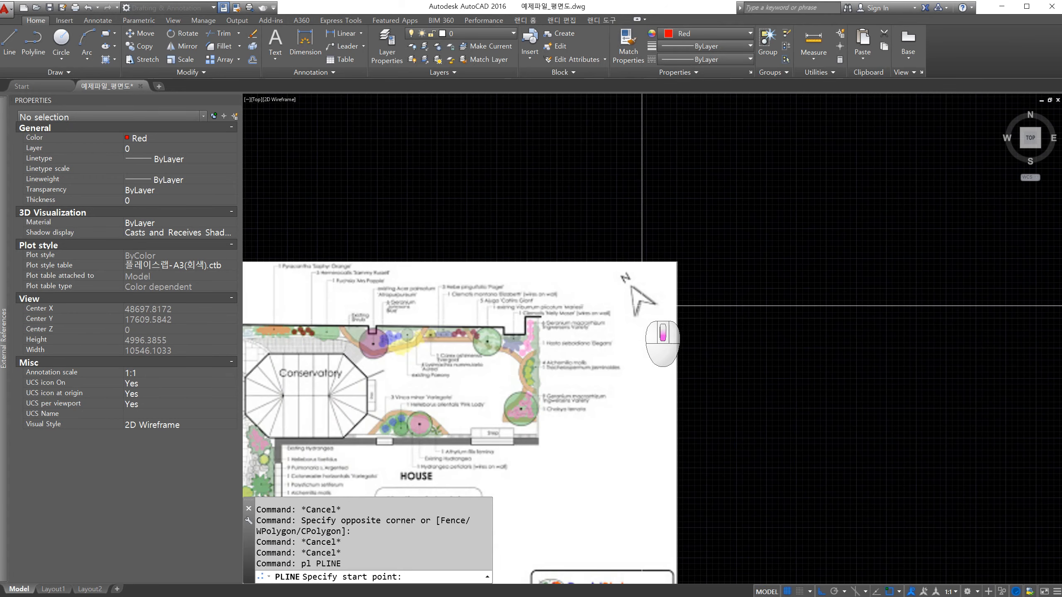
{"action": "scroll", "coordinate": [572, 383], "scroll_direction": "up", "scroll_amount": 3}
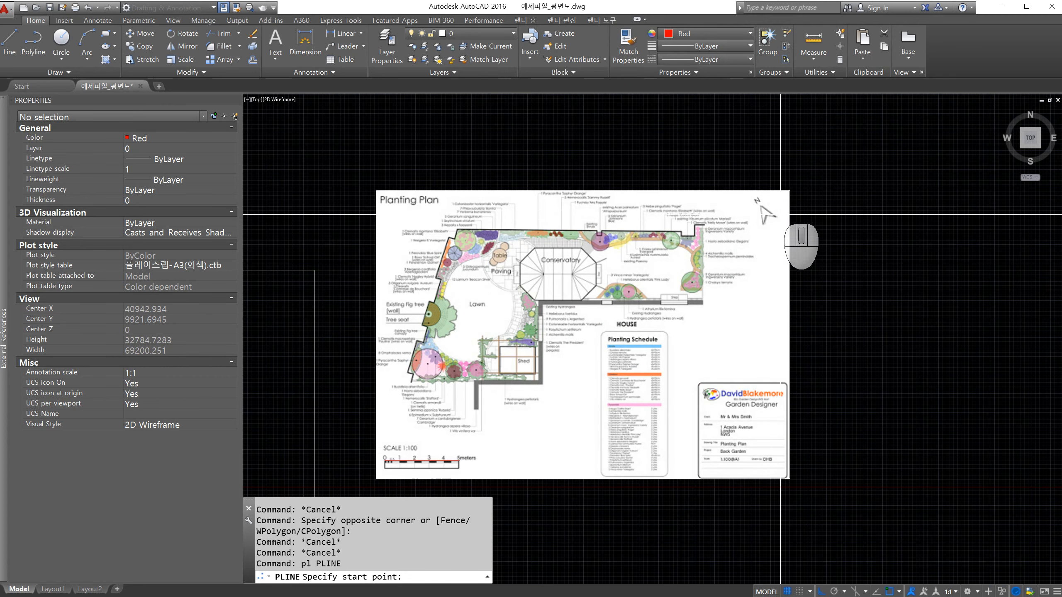
{"action": "scroll", "coordinate": [780, 214], "scroll_direction": "up", "scroll_amount": 5}
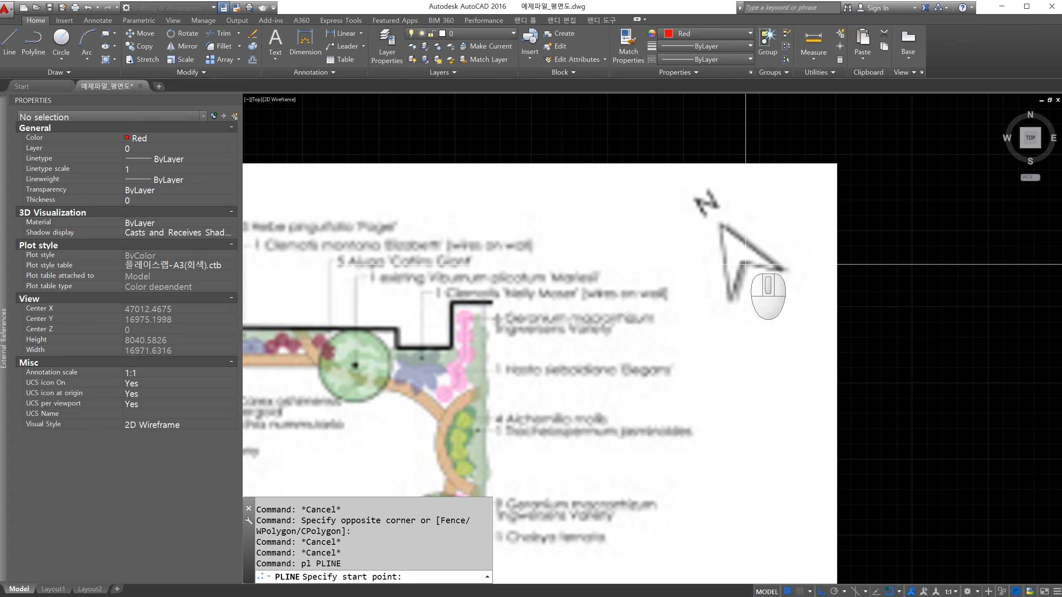
{"action": "scroll", "coordinate": [746, 265], "scroll_direction": "down", "scroll_amount": 1}
{"action": "left_click", "coordinate": [743, 264]}
{"action": "scroll", "coordinate": [744, 292], "scroll_direction": "down", "scroll_amount": 3}
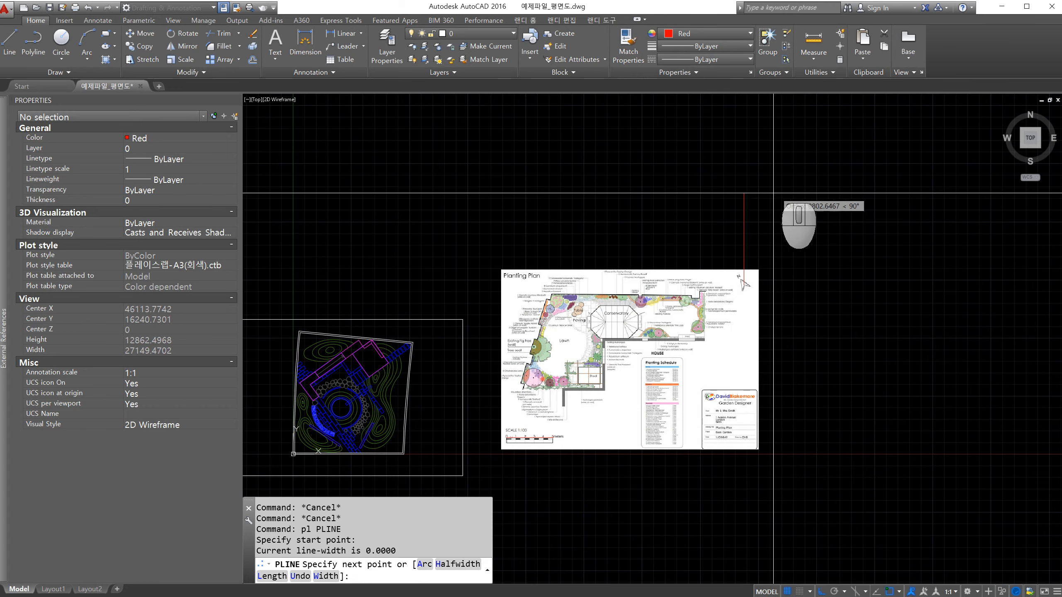
{"action": "left_click", "coordinate": [769, 218]}
{"action": "key", "text": "Return"}
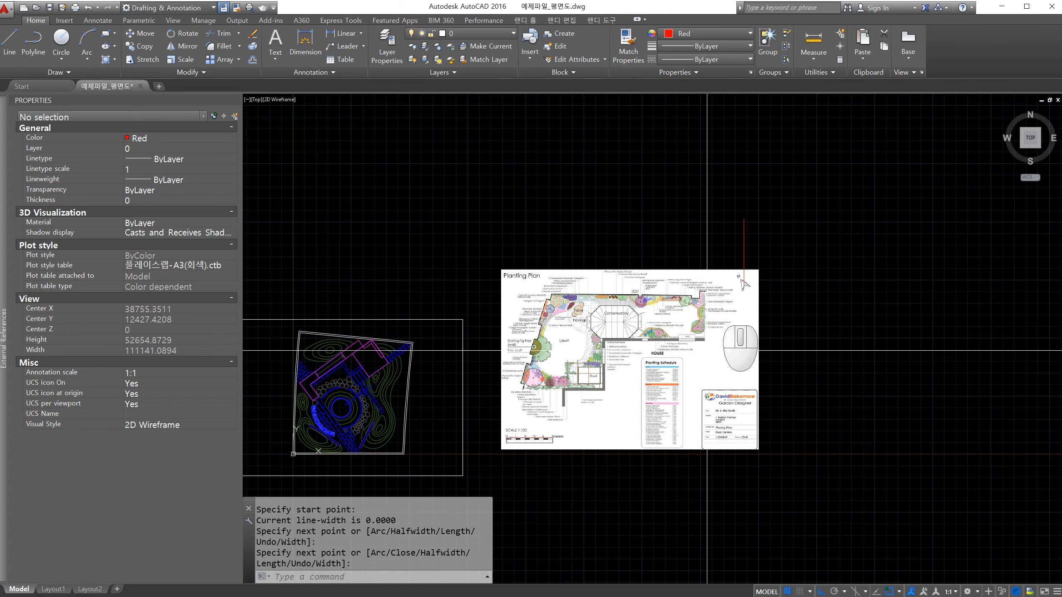
{"action": "scroll", "coordinate": [719, 310], "scroll_direction": "up", "scroll_amount": 2}
{"action": "key", "text": "Escape"}
{"action": "key", "text": "Escape"}
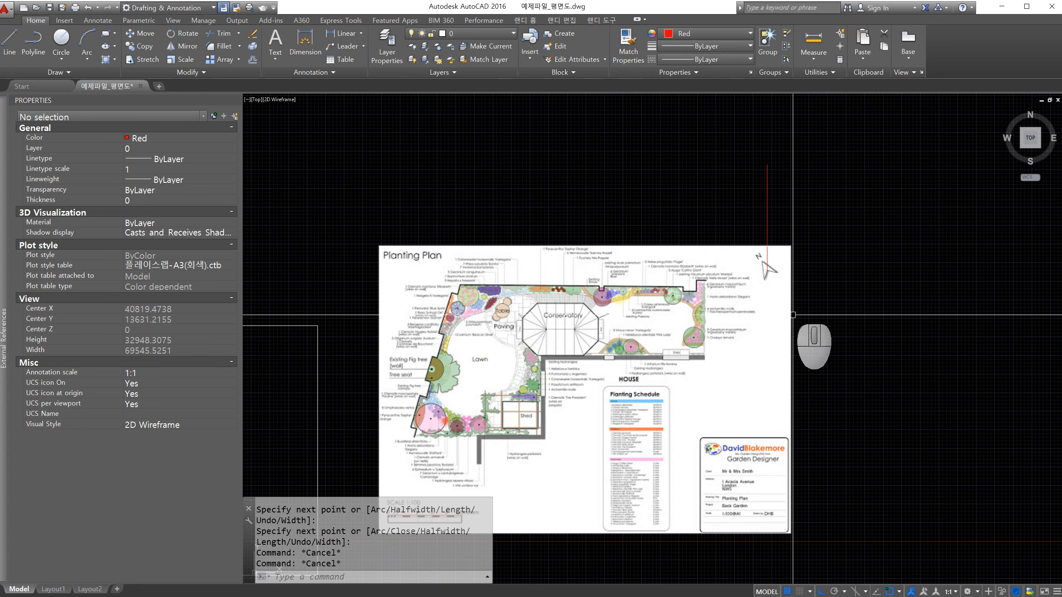
Step: Start rotating the planting plan image, with the red line's lower end at the north arrow's notch as base point
{"action": "left_click", "coordinate": [790, 314]}
{"action": "scroll", "coordinate": [764, 252], "scroll_direction": "up", "scroll_amount": 2}
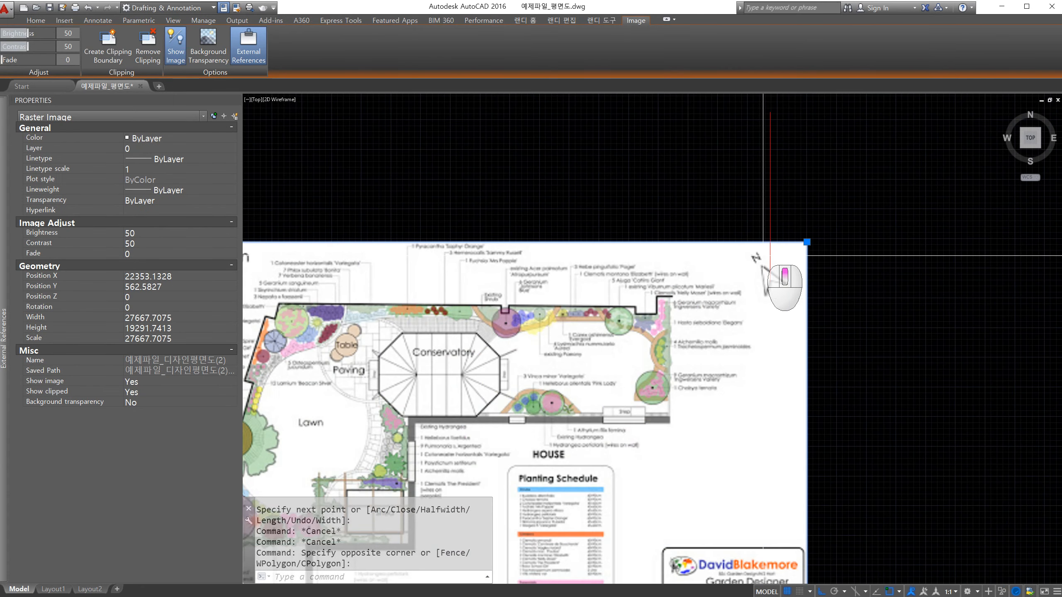
{"action": "type", "text": "RO"}
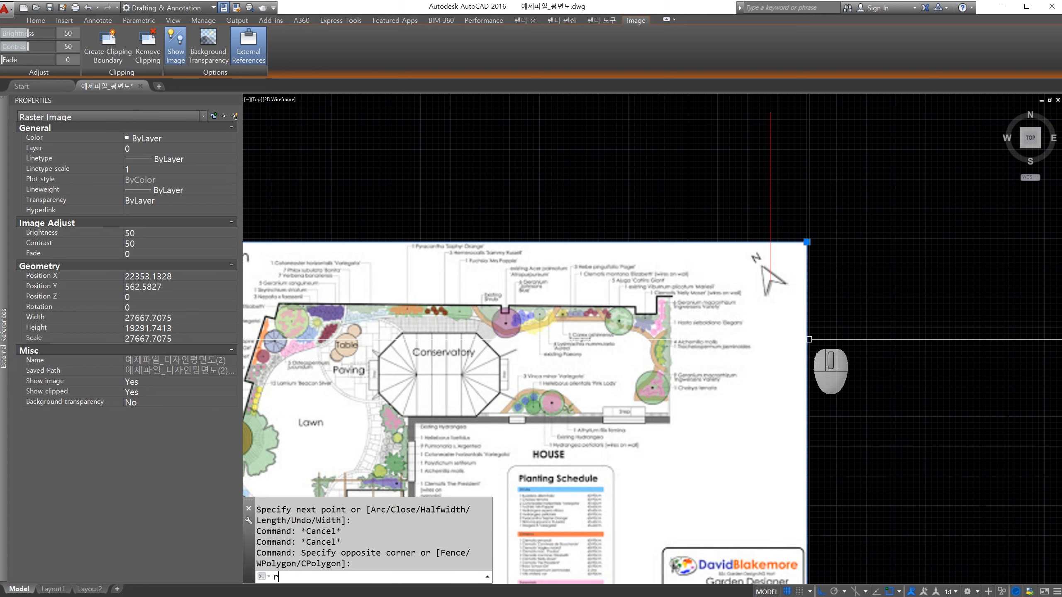
{"action": "type", "text": "tat"}
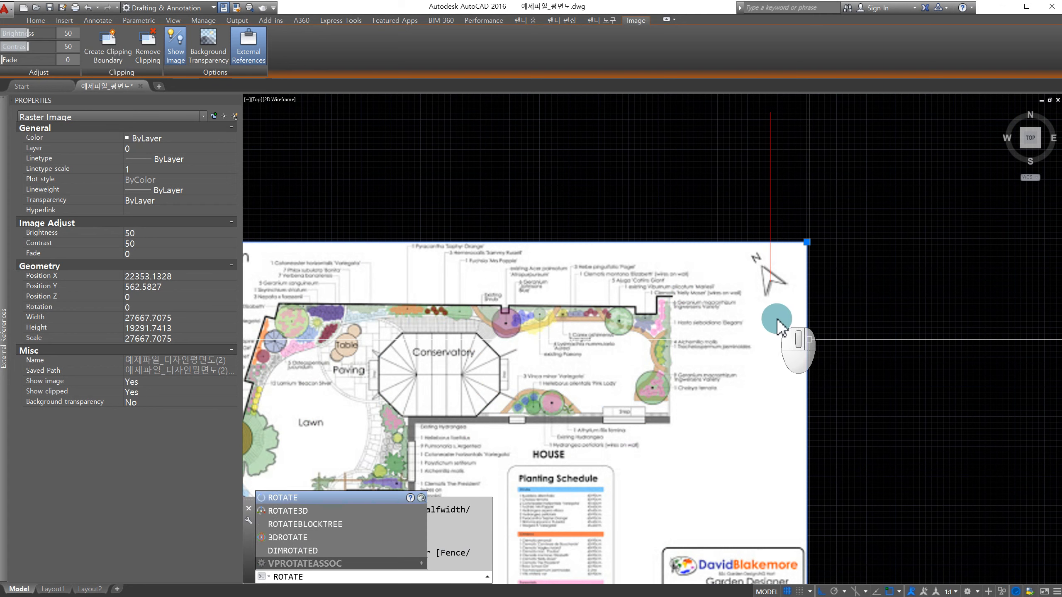
{"action": "type", "text": "E"}
{"action": "key", "text": "Return"}
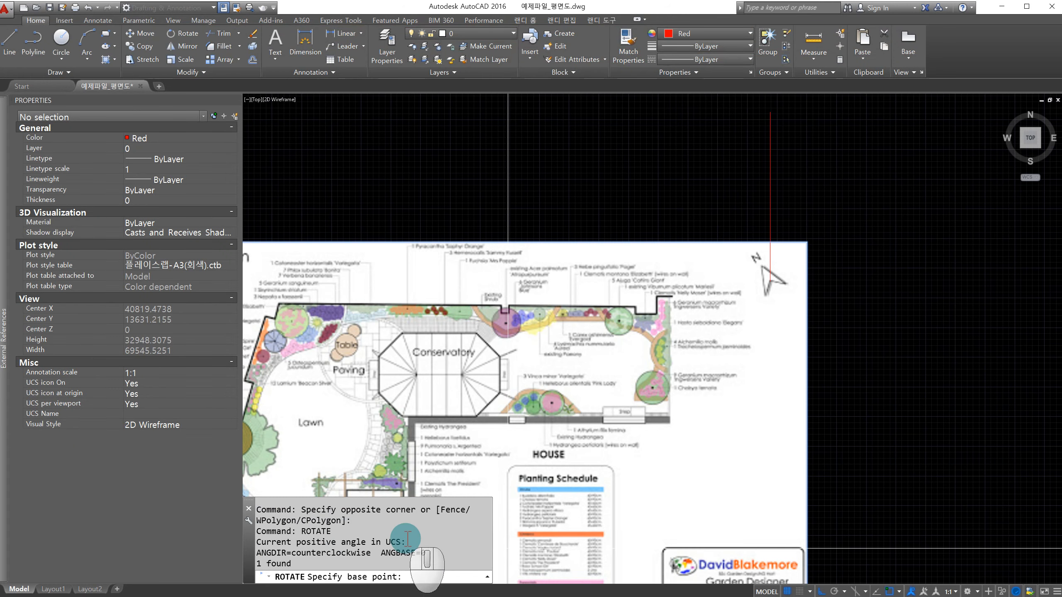
{"action": "scroll", "coordinate": [748, 280], "scroll_direction": "up", "scroll_amount": 6}
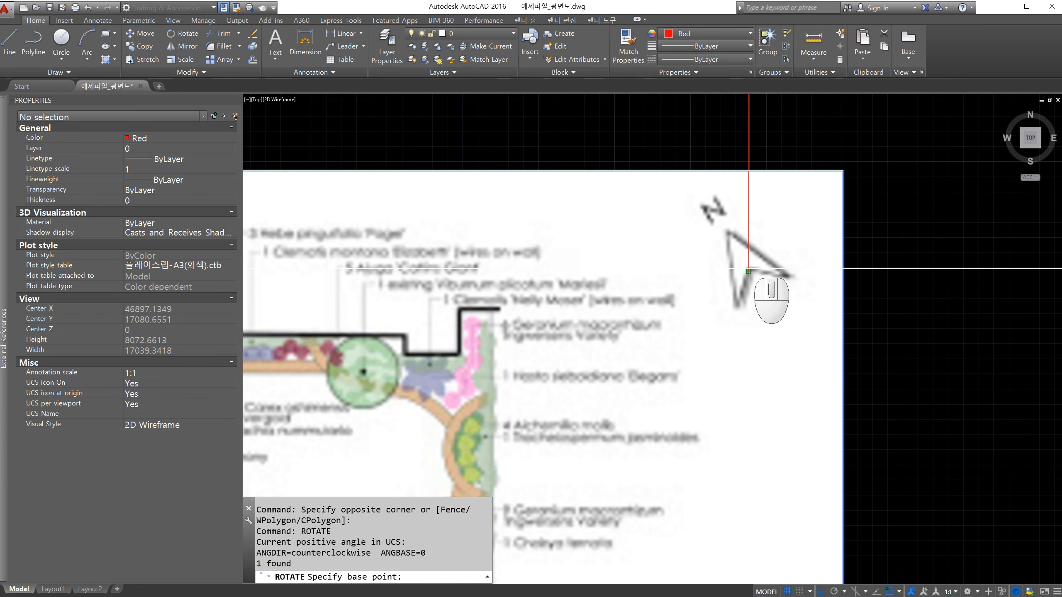
{"action": "left_click", "coordinate": [748, 271]}
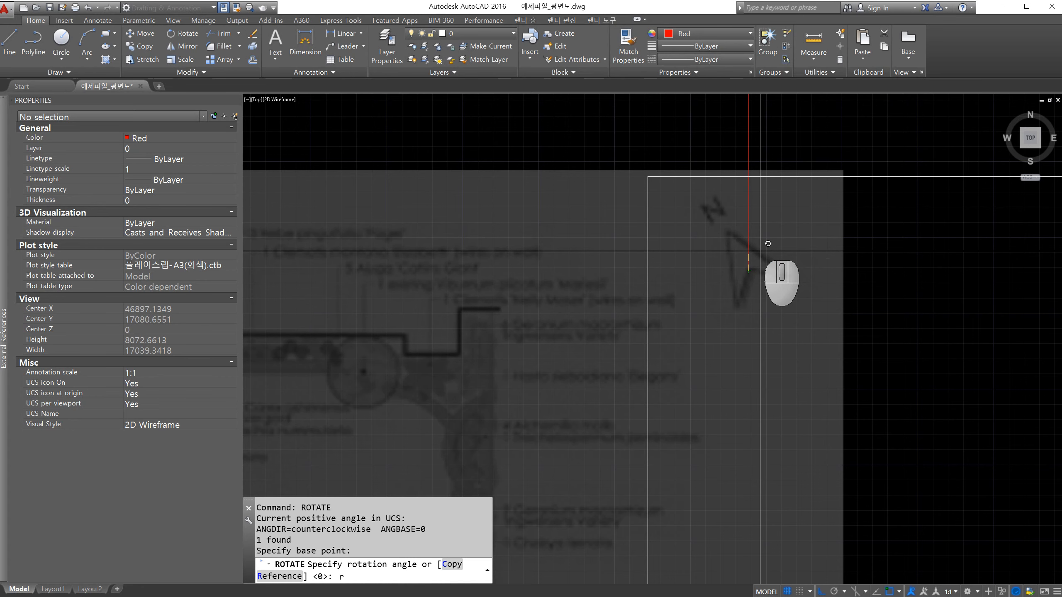
Step: Turn Ortho off and set the rotation's reference angle from the red line's lower end to the north arrow's tip
{"action": "type", "text": "r"}
{"action": "key", "text": "Return"}
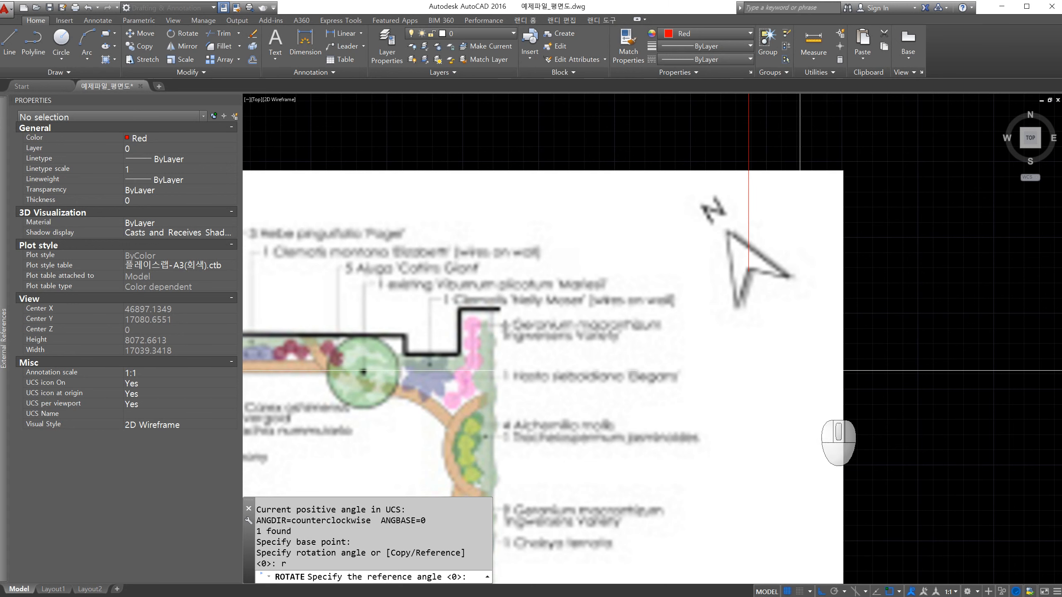
{"action": "left_click", "coordinate": [821, 593]}
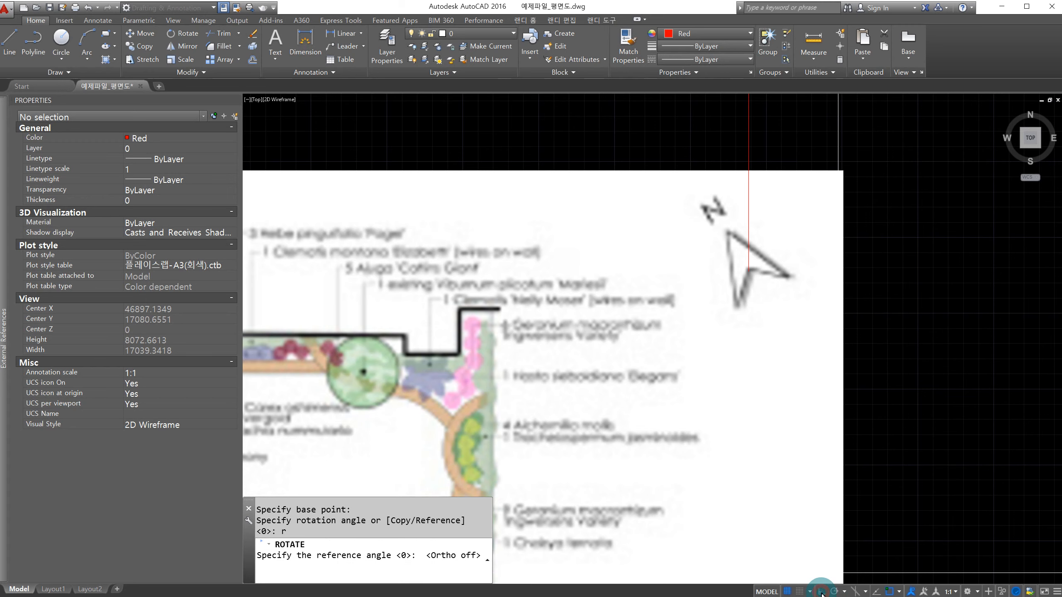
{"action": "scroll", "coordinate": [748, 245], "scroll_direction": "up", "scroll_amount": 4}
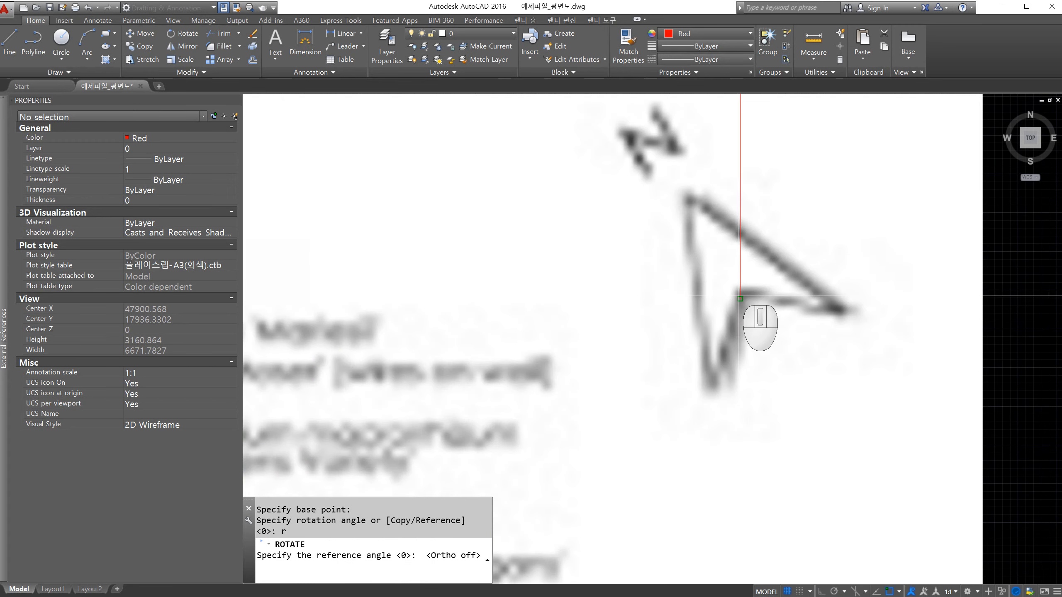
{"action": "middle_click_drag", "start_coordinate": [740, 298], "coordinate": [750, 431]}
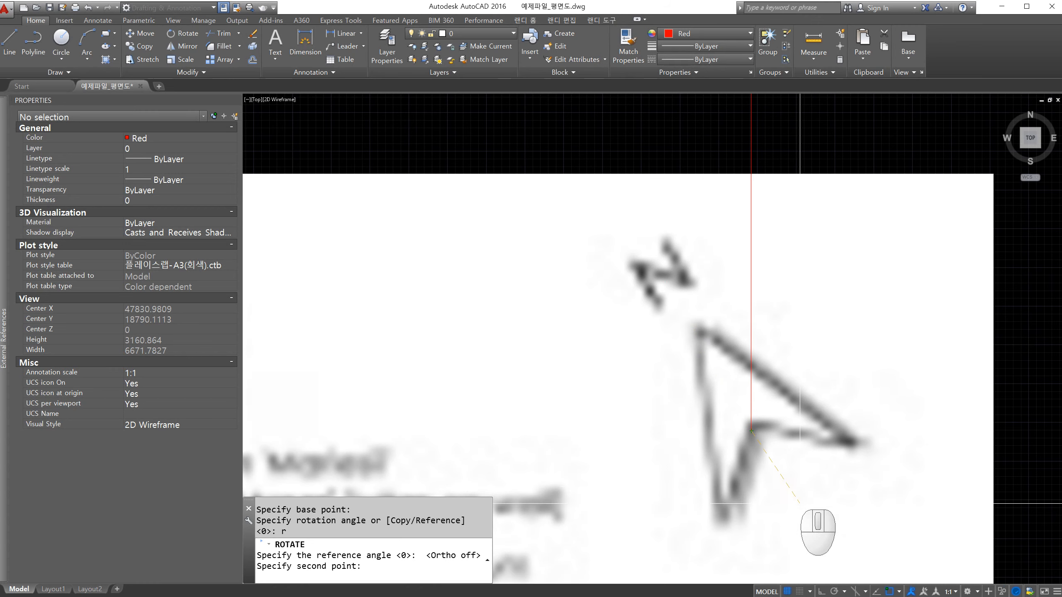
{"action": "left_click", "coordinate": [697, 326]}
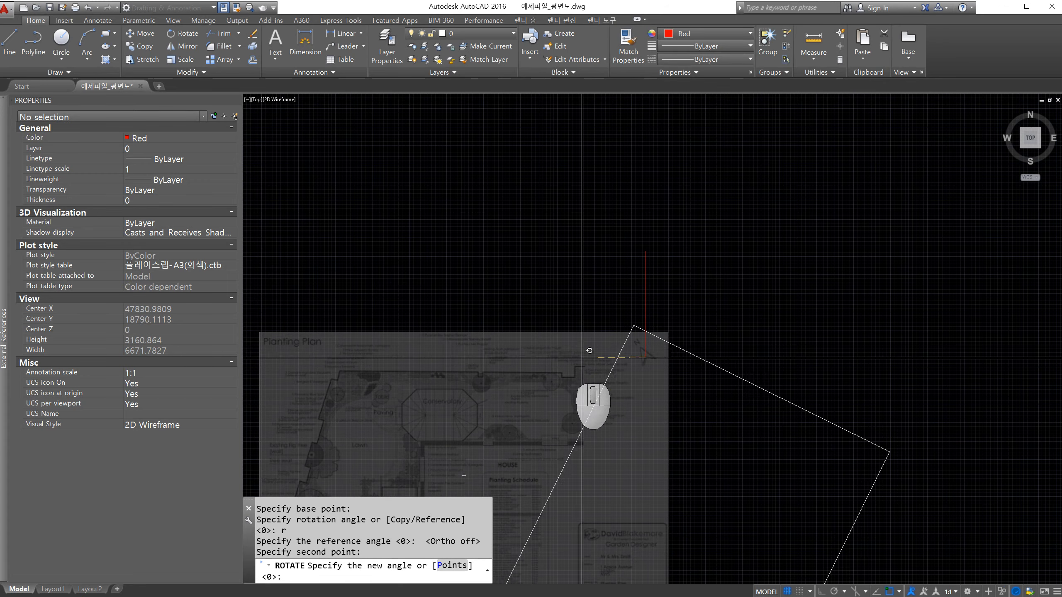
Step: Set the new angle to the vertical red line's upper end, finish the rotation and check the north arrow's alignment
{"action": "scroll", "coordinate": [665, 259], "scroll_direction": "up", "scroll_amount": 2}
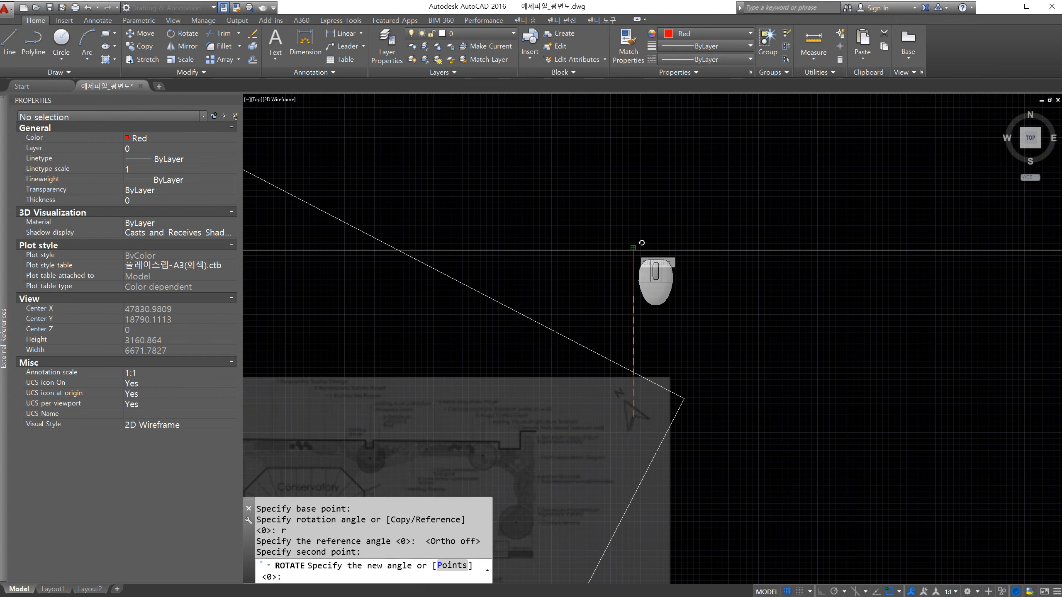
{"action": "left_click", "coordinate": [623, 250]}
{"action": "scroll", "coordinate": [683, 301], "scroll_direction": "down", "scroll_amount": 4}
{"action": "scroll", "coordinate": [680, 305], "scroll_direction": "up", "scroll_amount": 1}
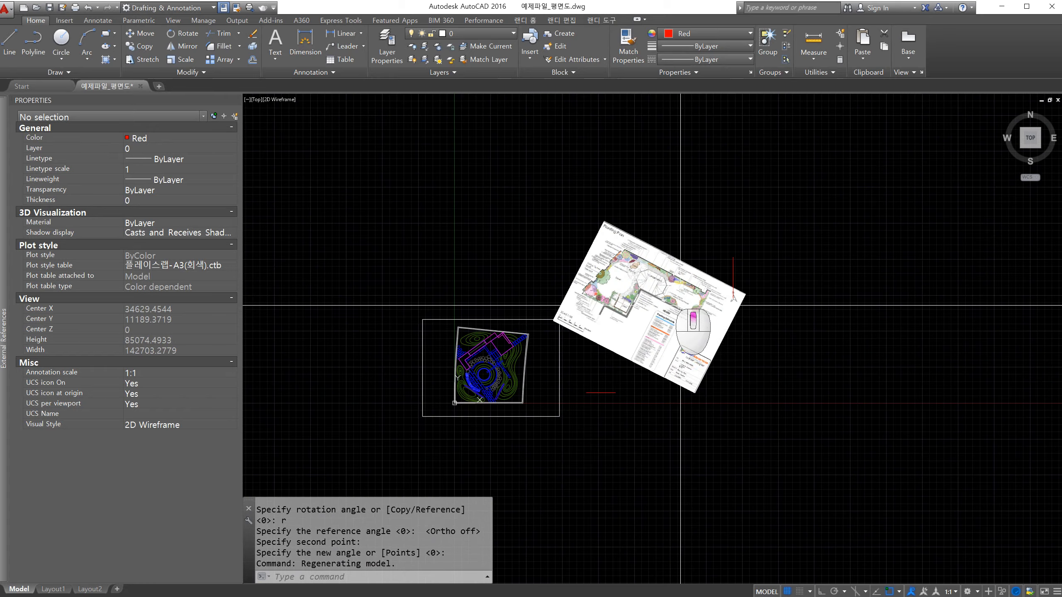
{"action": "scroll", "coordinate": [680, 305], "scroll_direction": "up", "scroll_amount": 6}
{"action": "scroll", "coordinate": [696, 286], "scroll_direction": "down", "scroll_amount": 4}
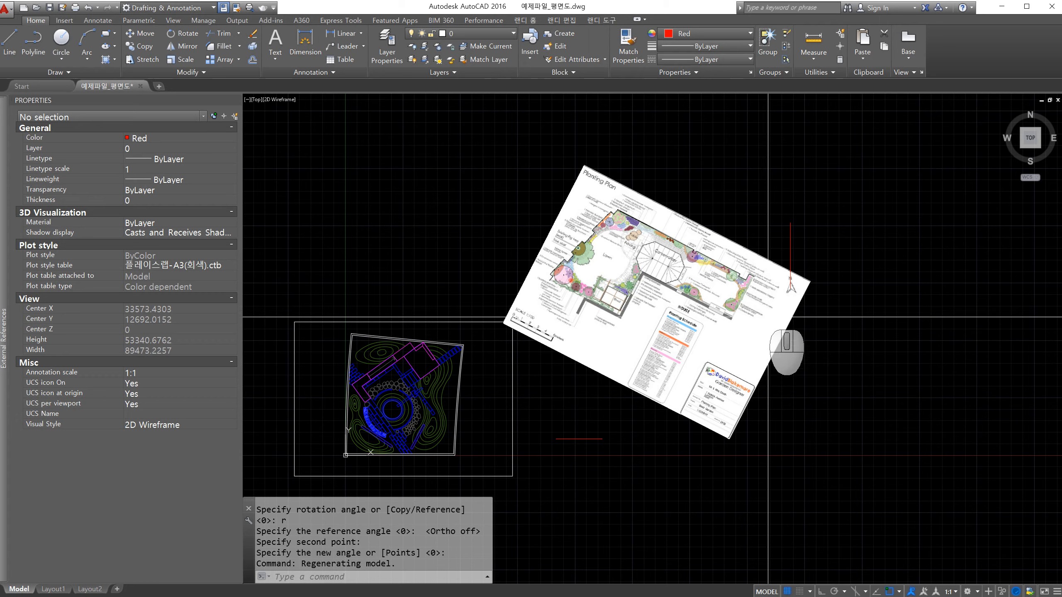
{"action": "scroll", "coordinate": [759, 251], "scroll_direction": "up", "scroll_amount": 4}
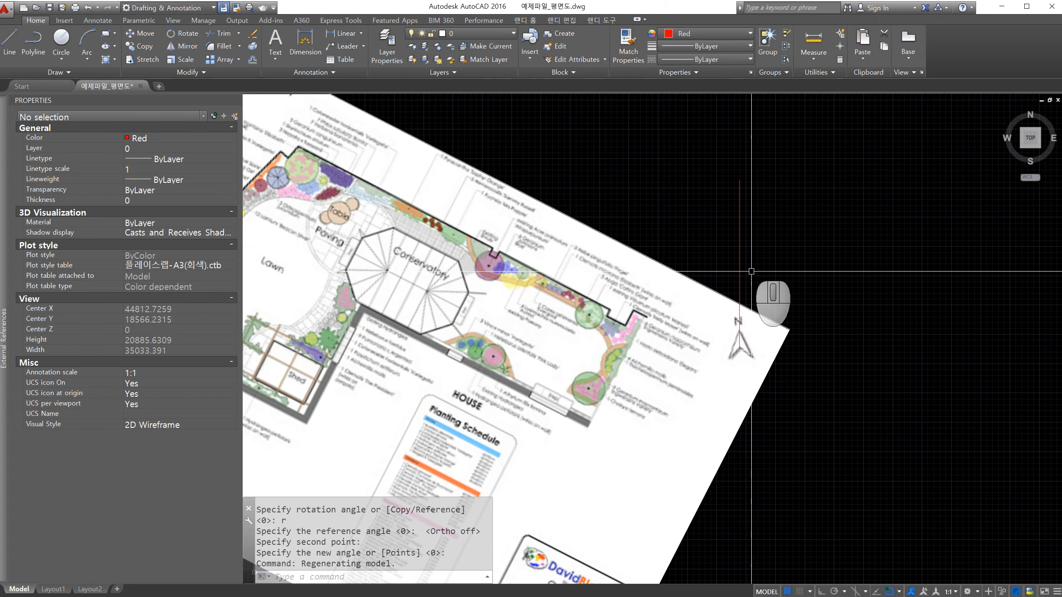
{"action": "scroll", "coordinate": [756, 259], "scroll_direction": "down", "scroll_amount": 6}
{"action": "middle_click_drag", "start_coordinate": [649, 331], "coordinate": [671, 340]}
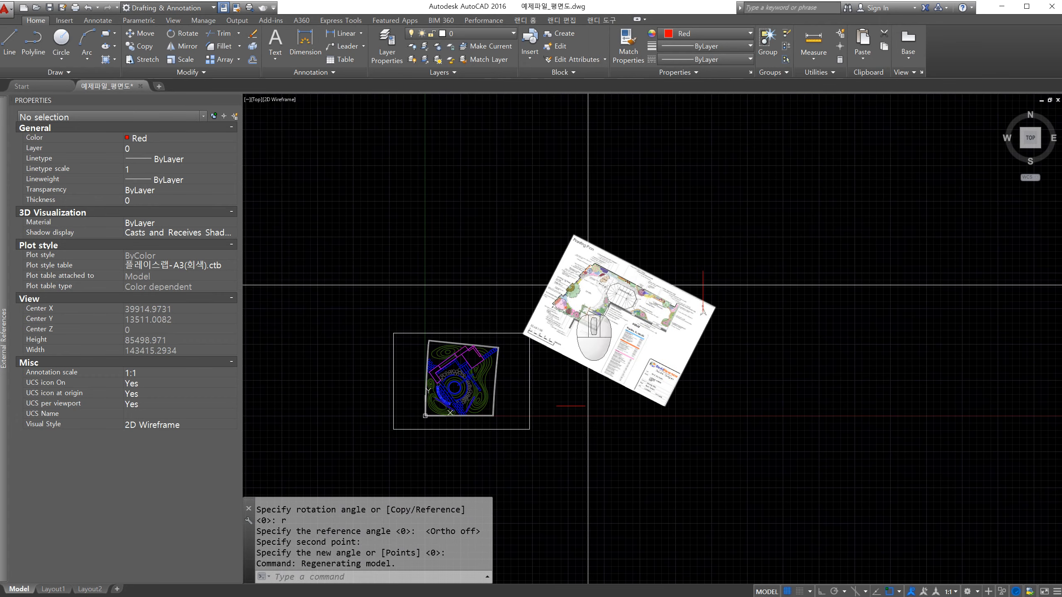
{"action": "scroll", "coordinate": [719, 337], "scroll_direction": "up", "scroll_amount": 2}
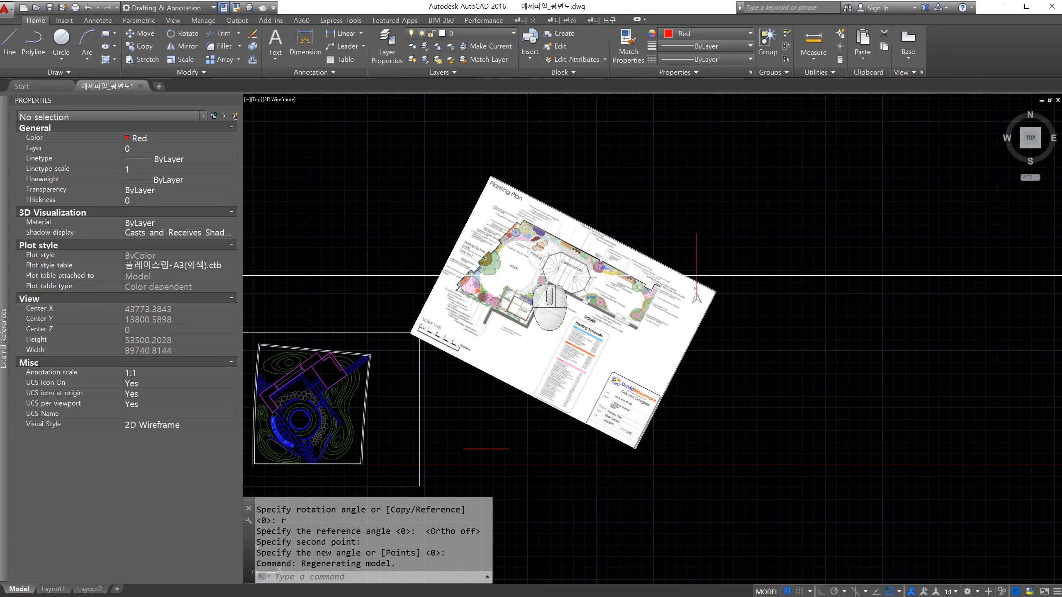
Step: Undo the rotation of the planting plan image
{"action": "key", "text": "ctrl+z"}
{"action": "key", "text": "ctrl+z"}
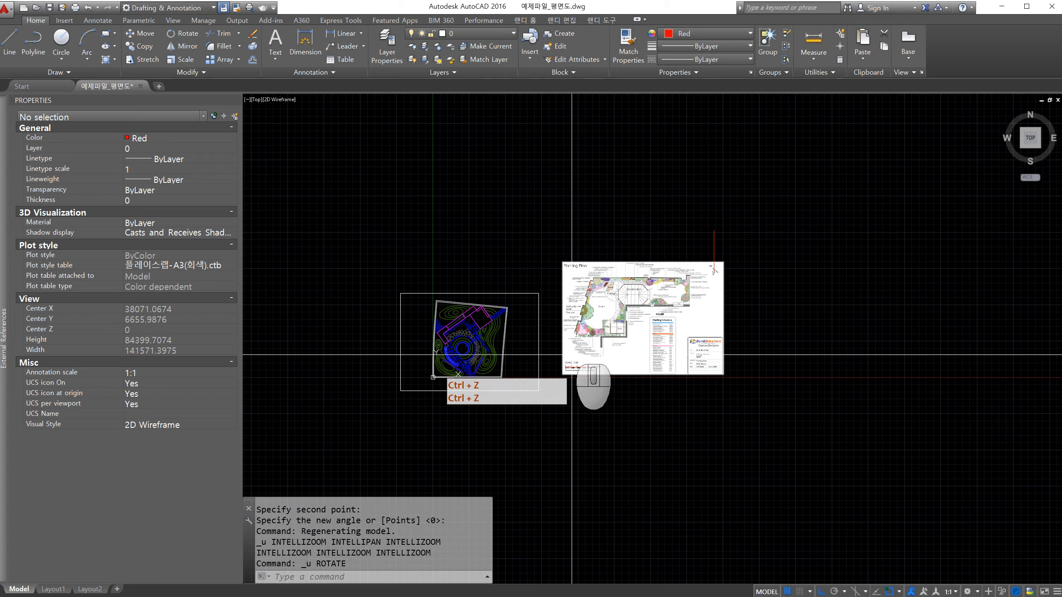
{"action": "scroll", "coordinate": [711, 276], "scroll_direction": "up", "scroll_amount": 8}
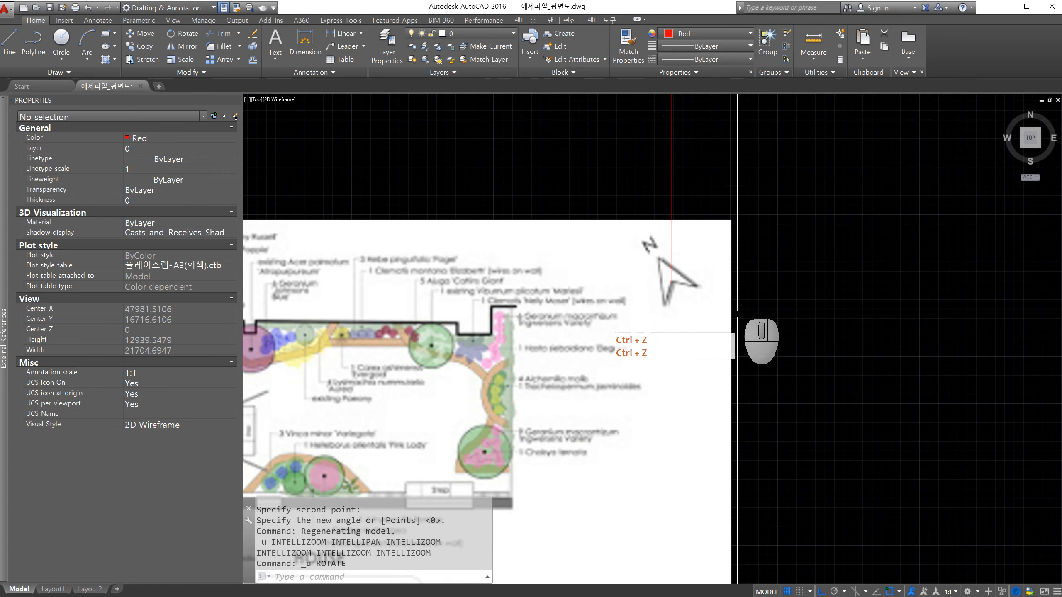
{"action": "scroll", "coordinate": [725, 286], "scroll_direction": "down", "scroll_amount": 8}
{"action": "scroll", "coordinate": [510, 323], "scroll_direction": "up", "scroll_amount": 8}
{"action": "key", "text": "Escape"}
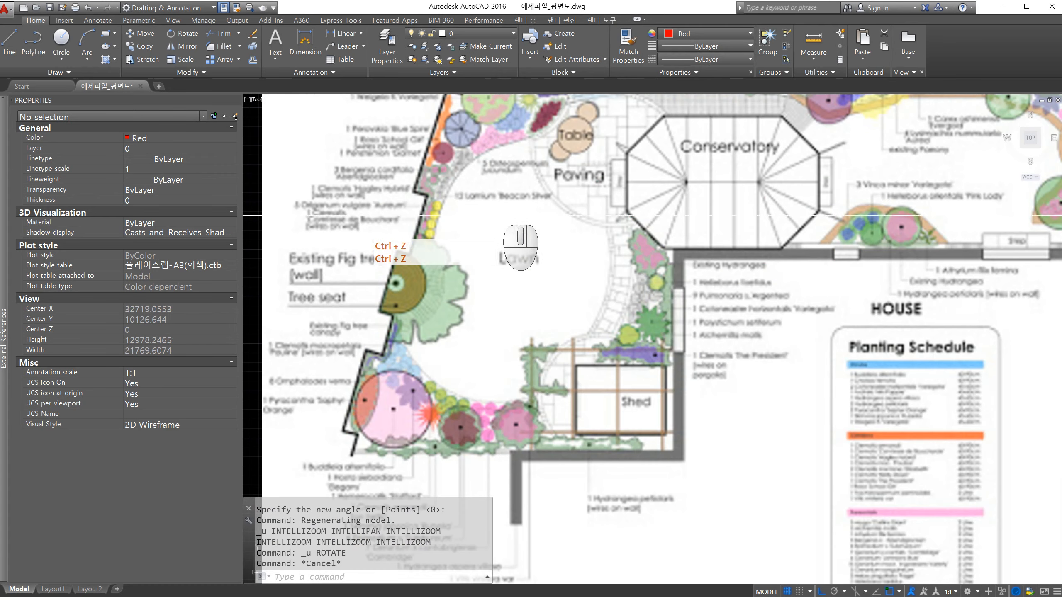
{"action": "scroll", "coordinate": [498, 215], "scroll_direction": "down", "scroll_amount": 3}
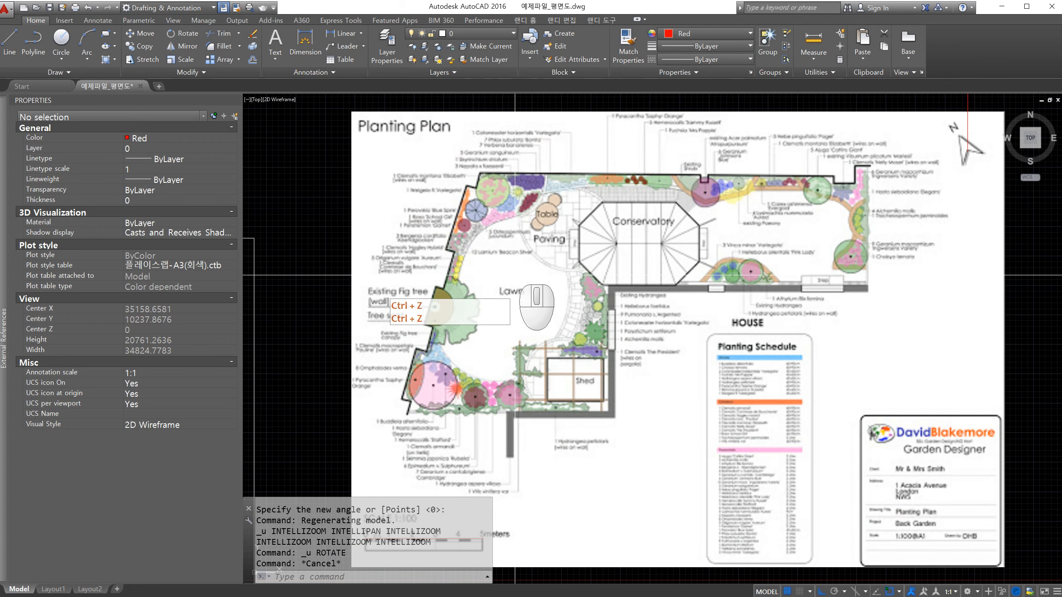
{"action": "scroll", "coordinate": [497, 278], "scroll_direction": "down", "scroll_amount": 4}
{"action": "middle_click_drag", "start_coordinate": [576, 303], "coordinate": [571, 308]}
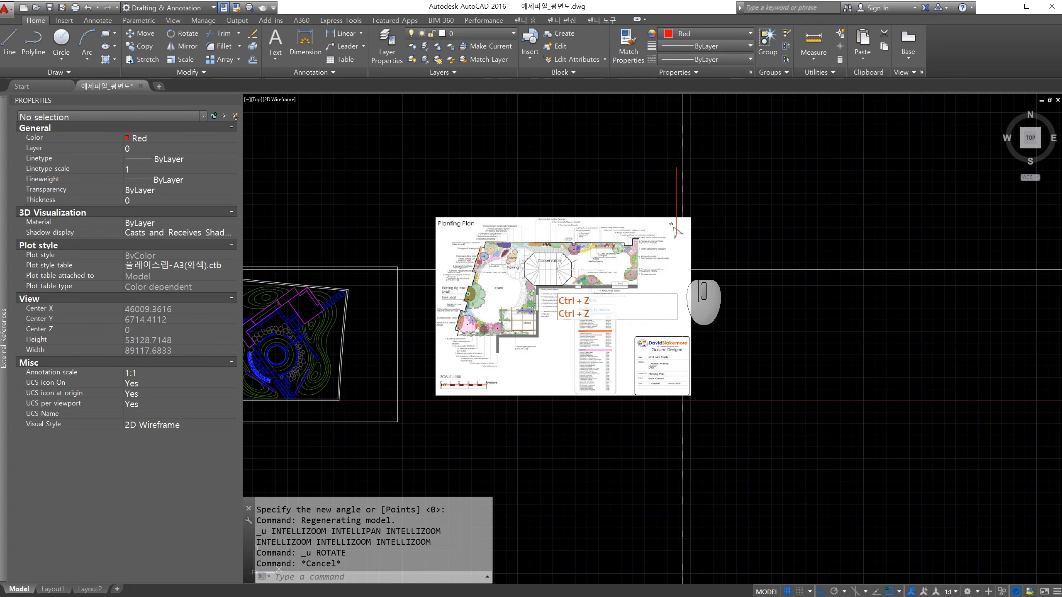
{"action": "key", "text": "Escape"}
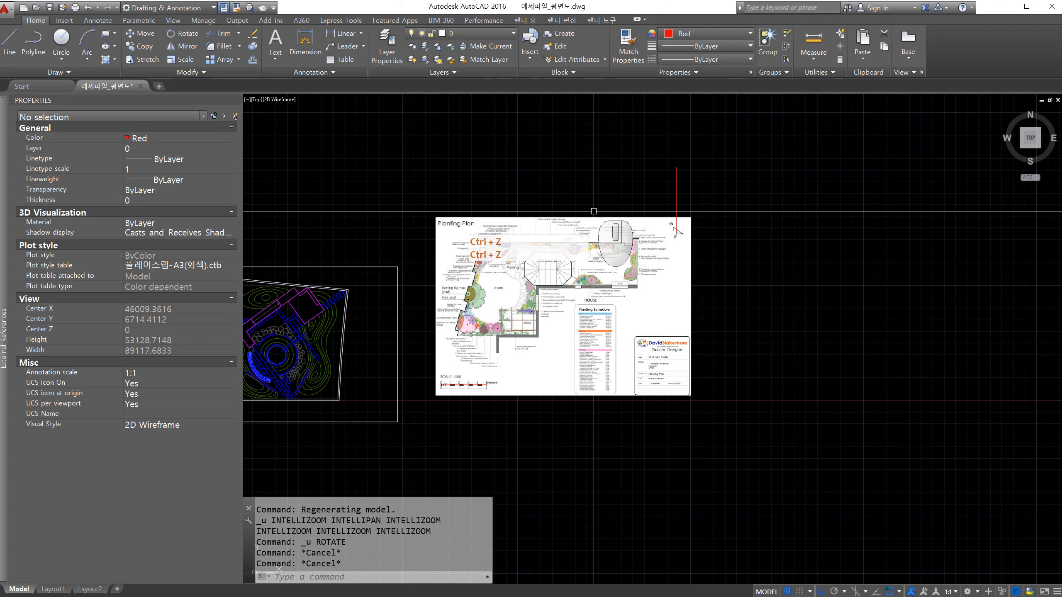
{"action": "scroll", "coordinate": [627, 251], "scroll_direction": "up", "scroll_amount": 2}
{"action": "scroll", "coordinate": [619, 255], "scroll_direction": "up", "scroll_amount": 2}
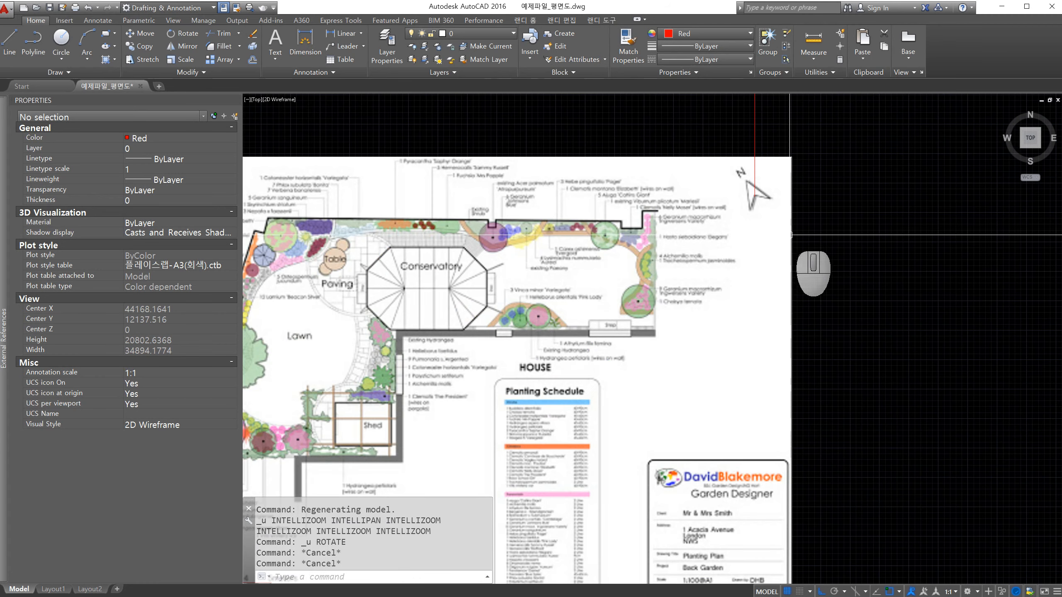
{"action": "scroll", "coordinate": [622, 335], "scroll_direction": "down", "scroll_amount": 4}
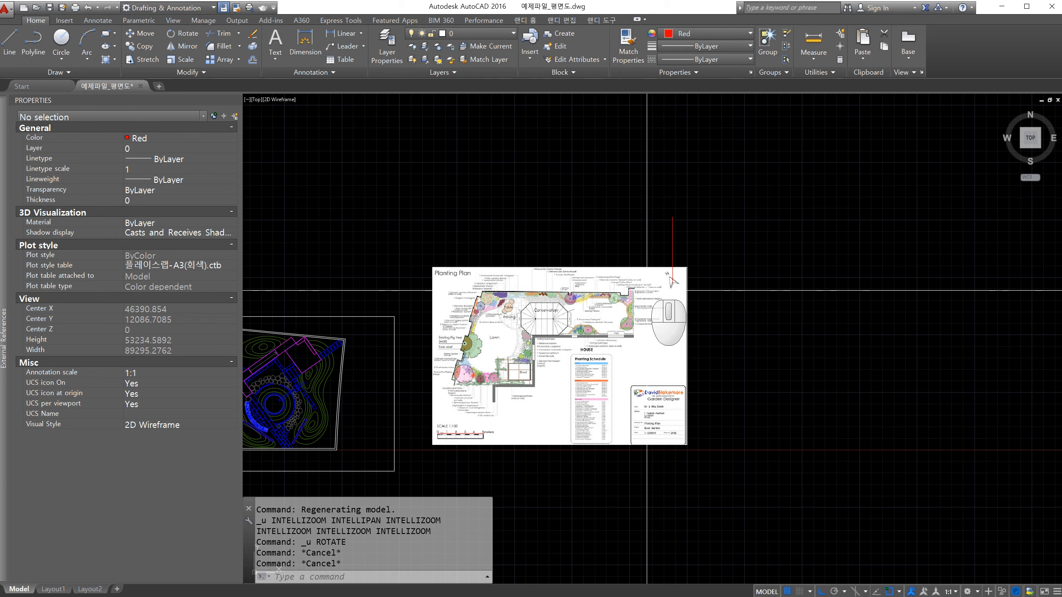
{"action": "type", "text": "UNDO"}
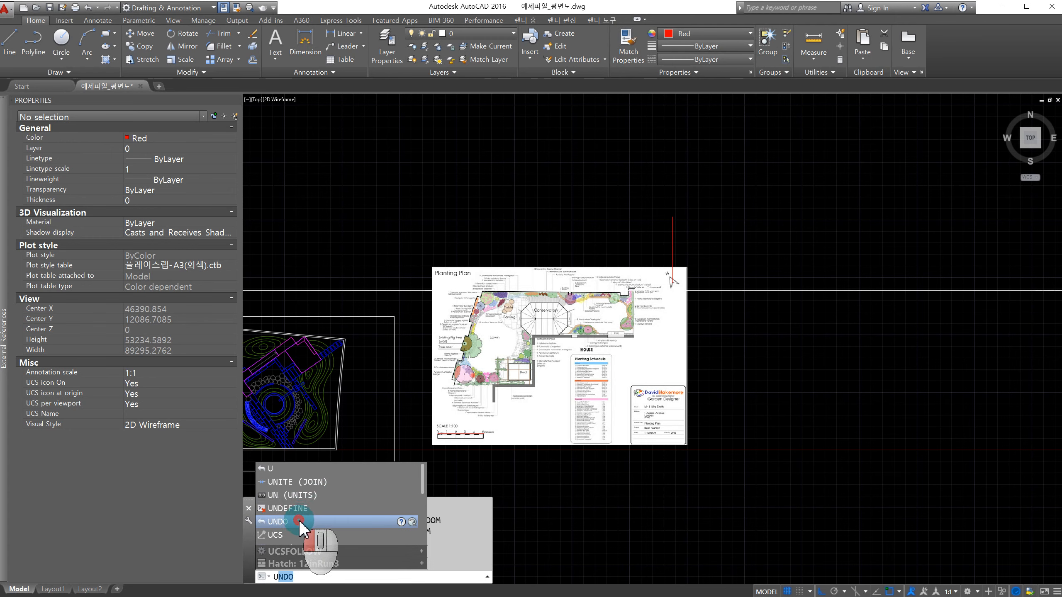
{"action": "left_click", "coordinate": [299, 521]}
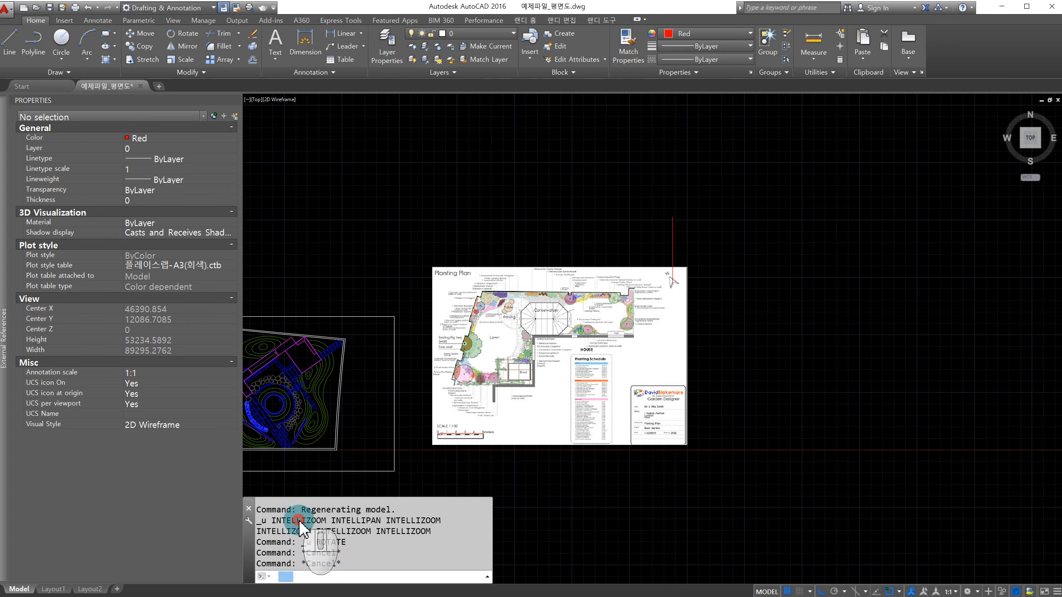
{"action": "key", "text": "Escape"}
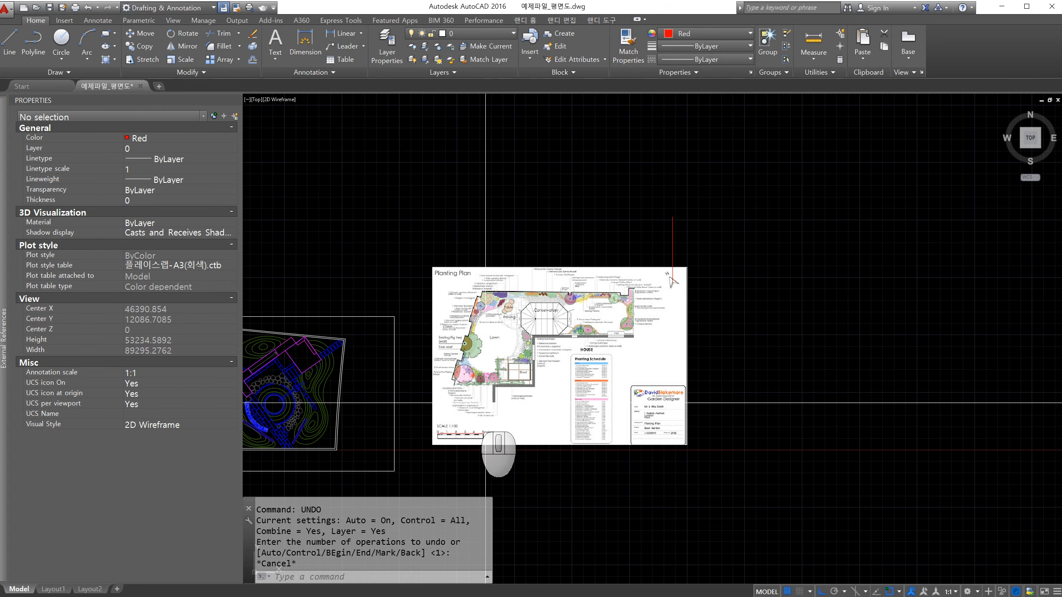
{"action": "key", "text": "Escape"}
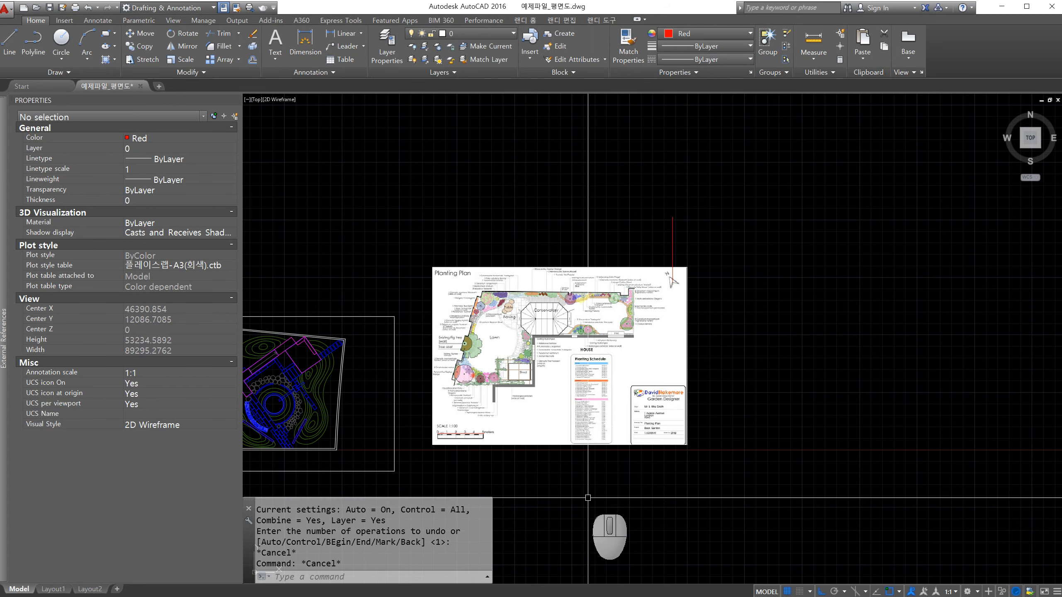
Step: Start a polyline on the planting plan at the house wall's outer end beside the Step
{"action": "scroll", "coordinate": [614, 300], "scroll_direction": "up", "scroll_amount": 4}
{"action": "scroll", "coordinate": [615, 300], "scroll_direction": "down", "scroll_amount": 3}
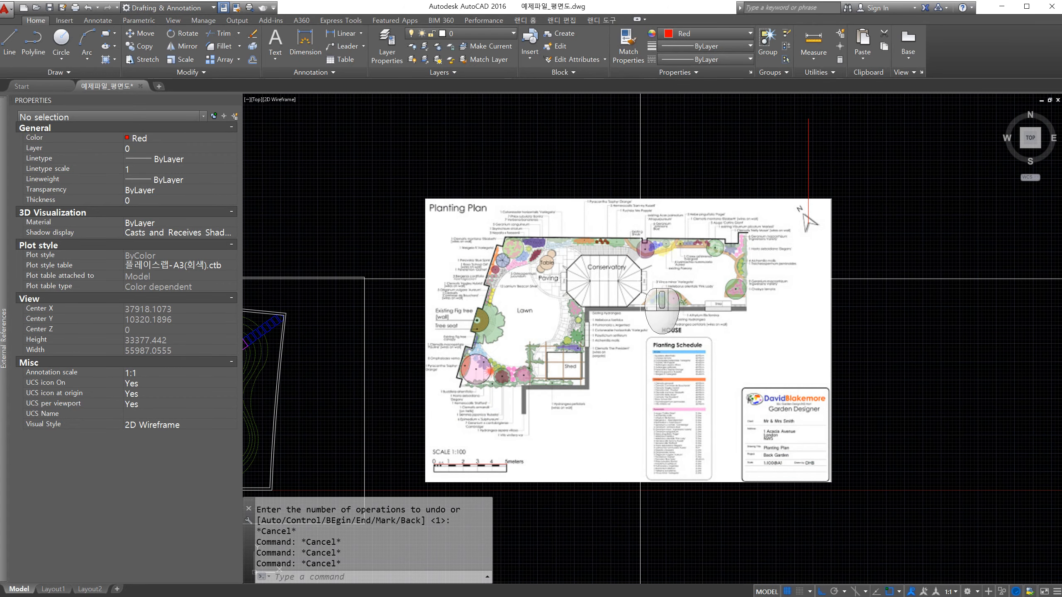
{"action": "type", "text": "pl"}
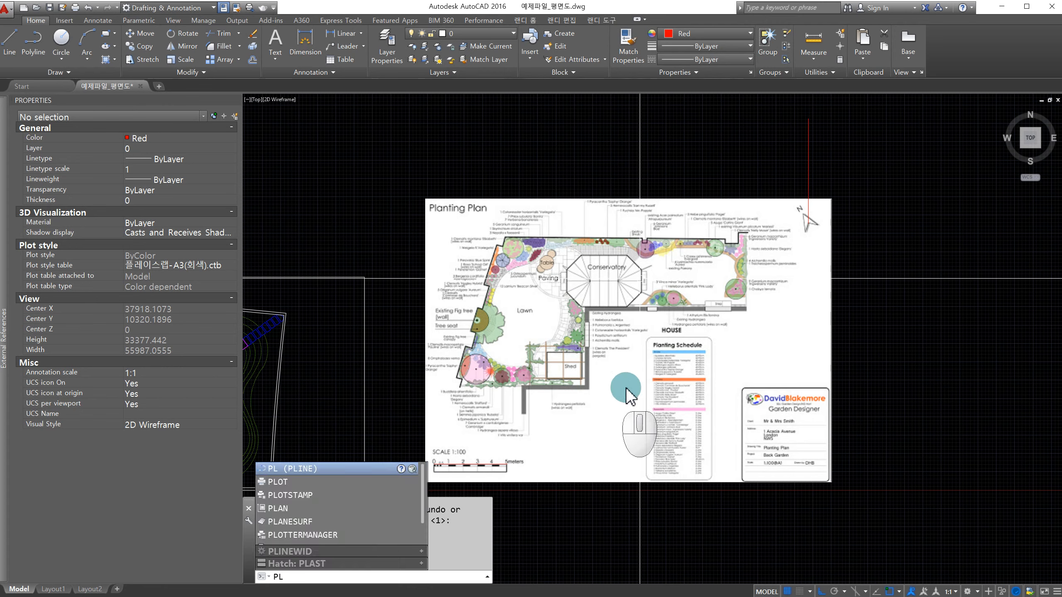
{"action": "key", "text": "Return"}
{"action": "scroll", "coordinate": [585, 359], "scroll_direction": "up", "scroll_amount": 6}
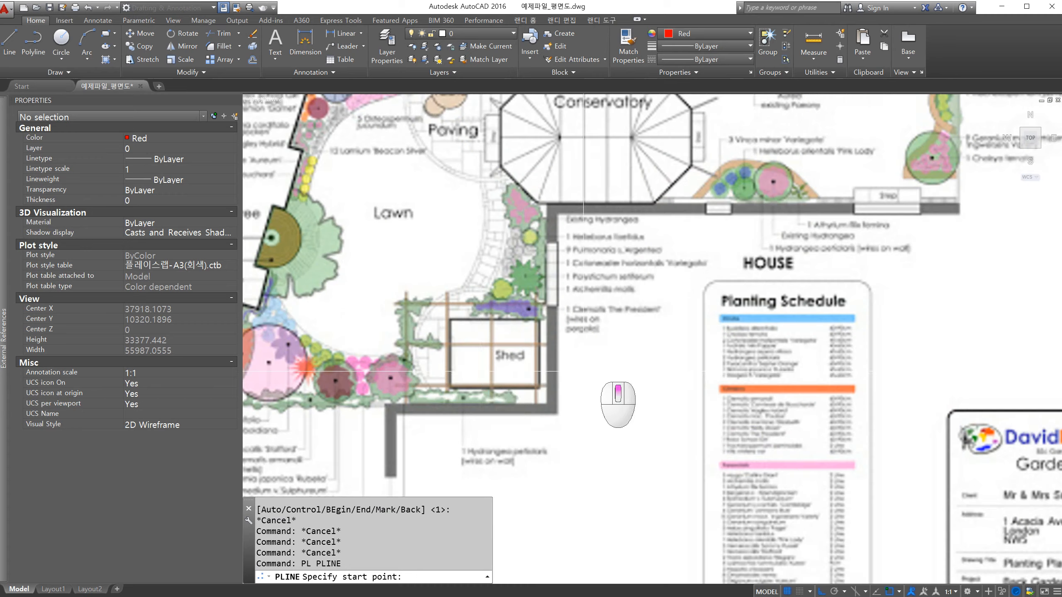
{"action": "scroll", "coordinate": [486, 362], "scroll_direction": "down", "scroll_amount": 4}
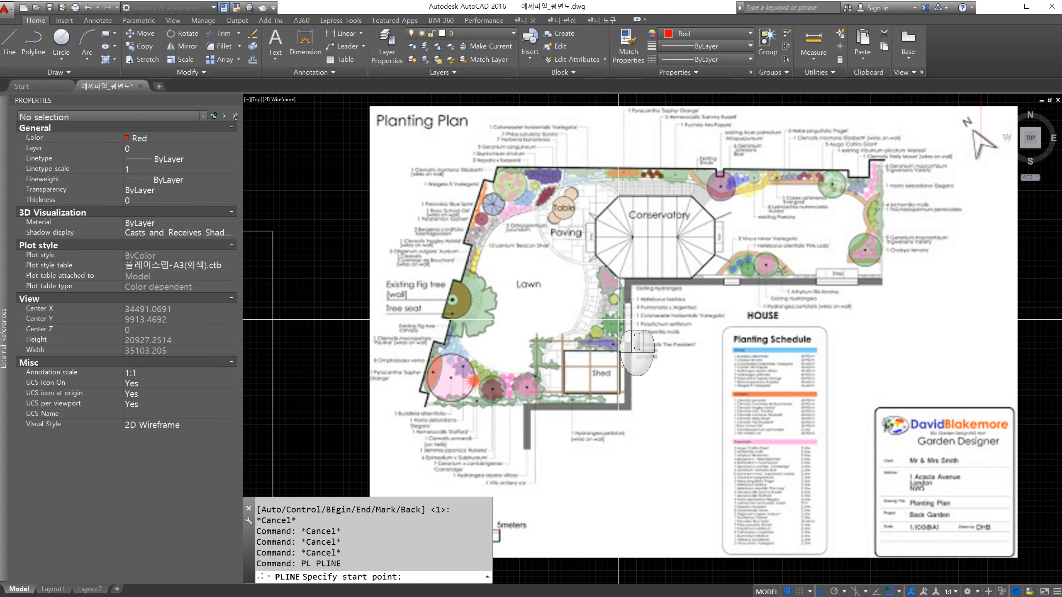
{"action": "scroll", "coordinate": [622, 317], "scroll_direction": "up", "scroll_amount": 2}
{"action": "scroll", "coordinate": [632, 301], "scroll_direction": "up", "scroll_amount": 4}
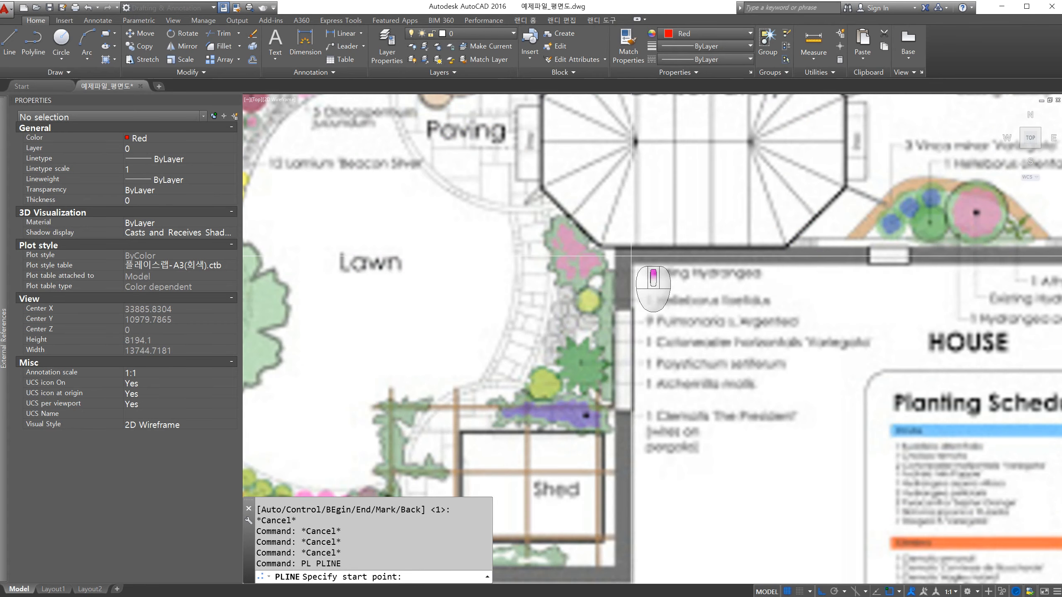
{"action": "scroll", "coordinate": [587, 274], "scroll_direction": "down", "scroll_amount": 8}
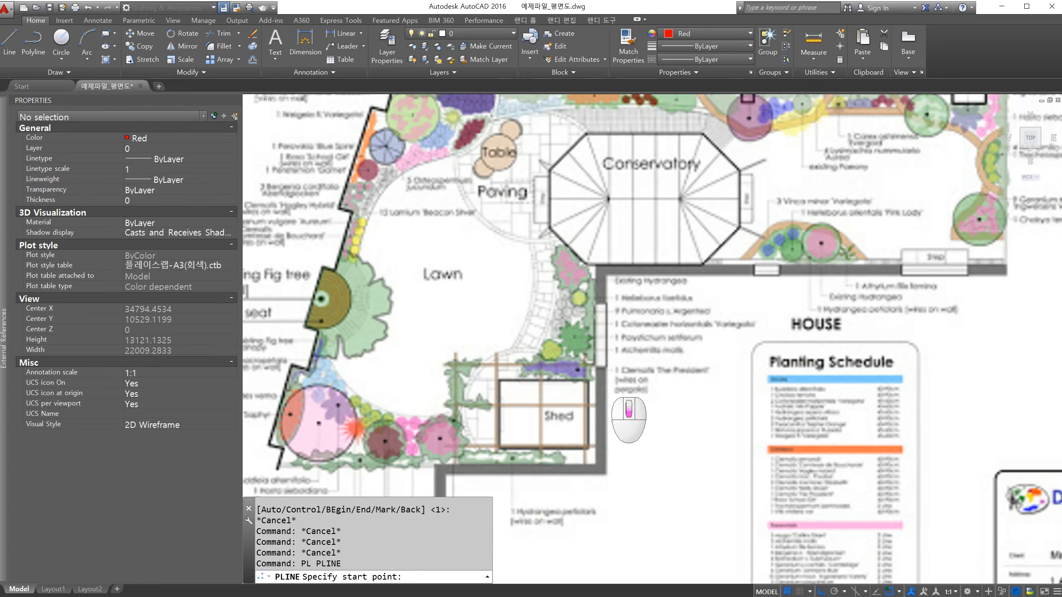
{"action": "scroll", "coordinate": [608, 347], "scroll_direction": "up", "scroll_amount": 4}
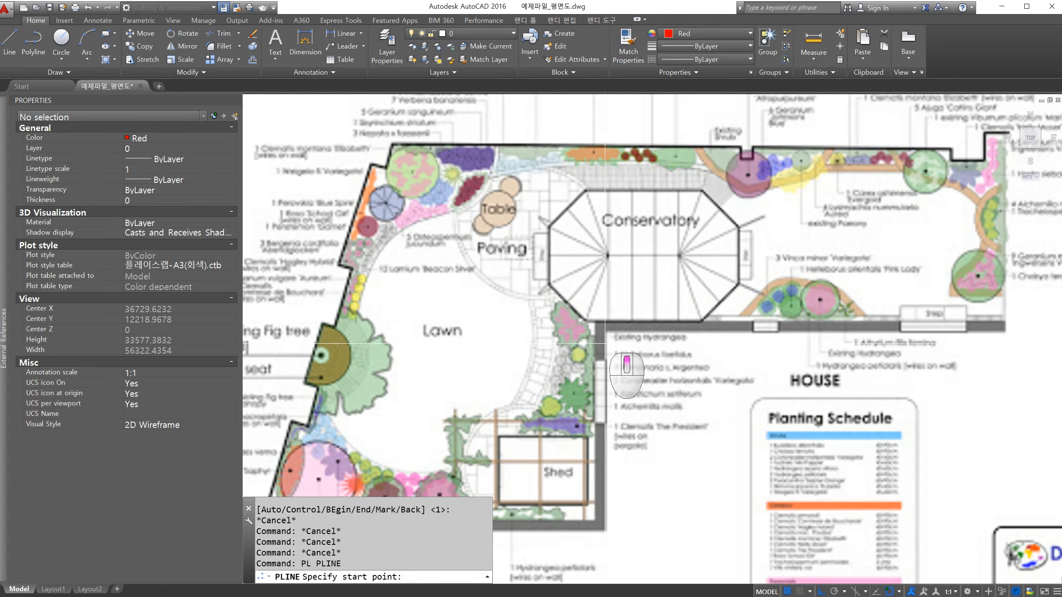
{"action": "scroll", "coordinate": [974, 328], "scroll_direction": "down", "scroll_amount": 4}
{"action": "middle_click_drag", "start_coordinate": [940, 328], "coordinate": [776, 363]}
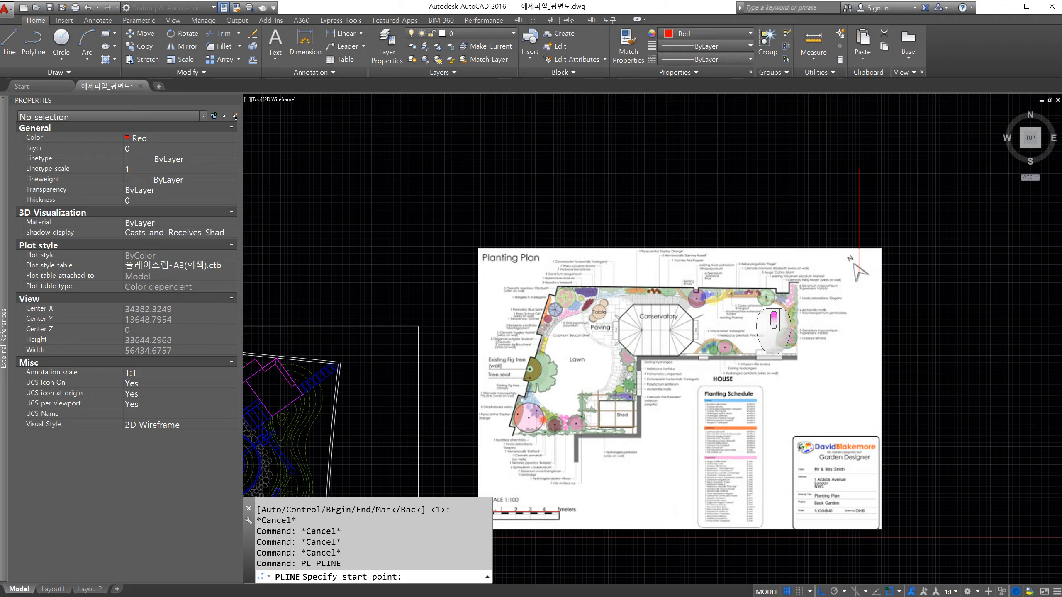
{"action": "scroll", "coordinate": [777, 364], "scroll_direction": "up", "scroll_amount": 8}
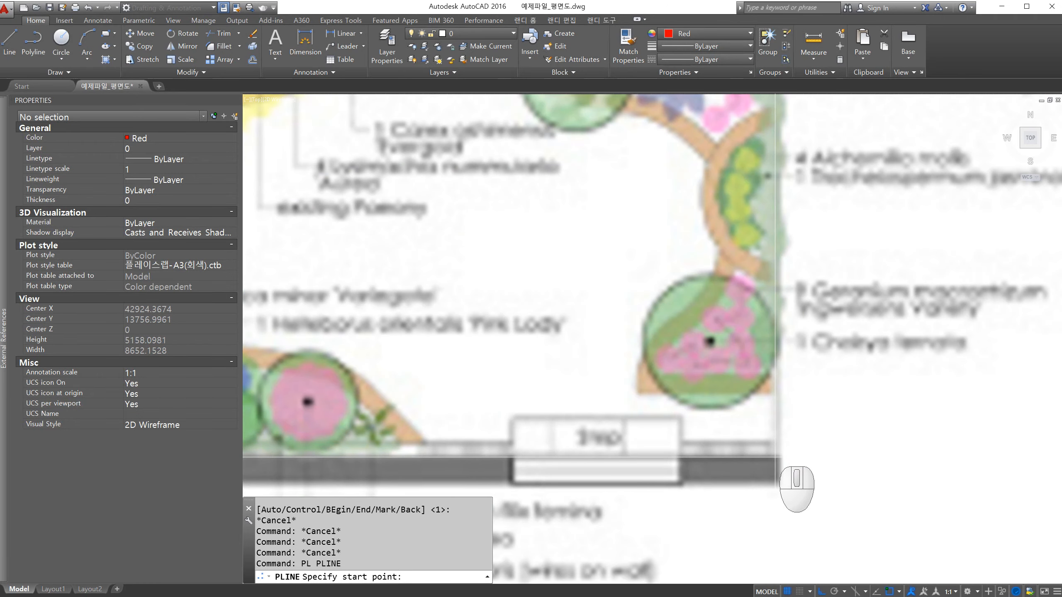
{"action": "left_click", "coordinate": [780, 457]}
Step: Draw the polyline straight up to the garden's top wall, then along its raised corner and down to the recess's near corner
{"action": "scroll", "coordinate": [780, 460], "scroll_direction": "down", "scroll_amount": 5}
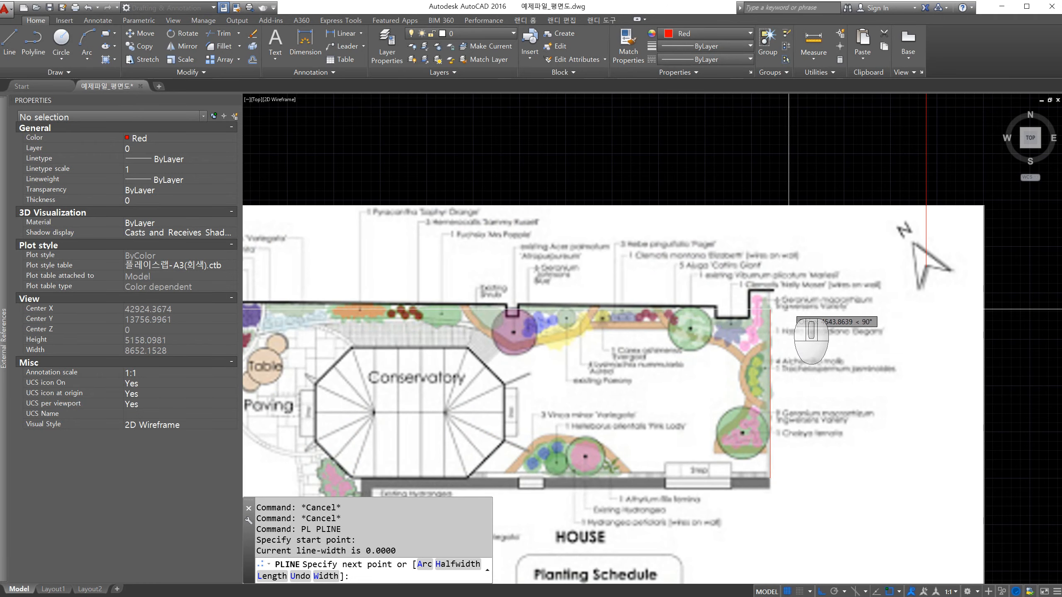
{"action": "scroll", "coordinate": [769, 293], "scroll_direction": "up", "scroll_amount": 3}
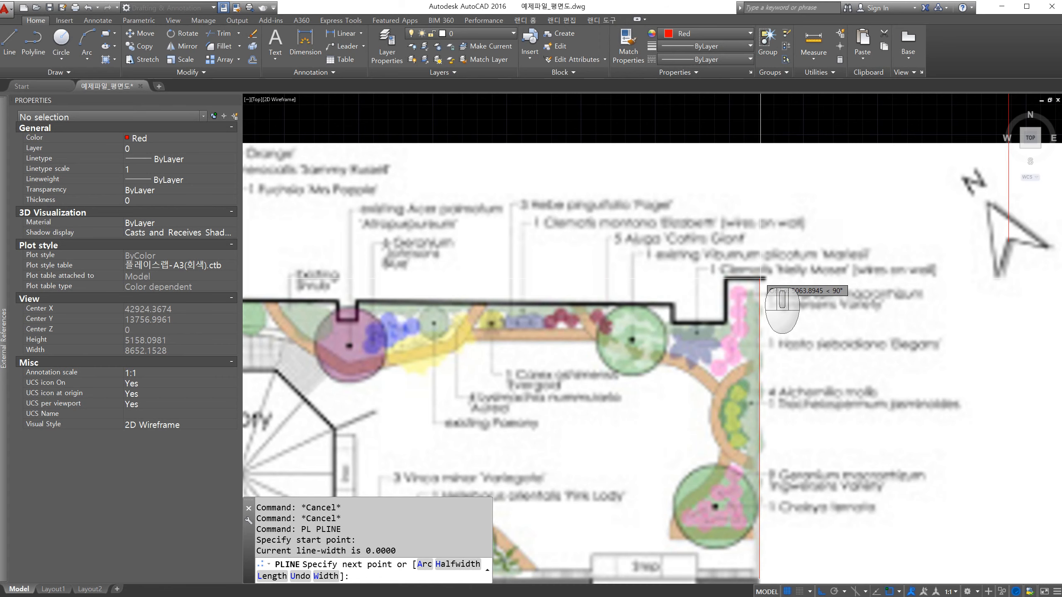
{"action": "left_click", "coordinate": [760, 279]}
{"action": "scroll", "coordinate": [732, 289], "scroll_direction": "up", "scroll_amount": 4}
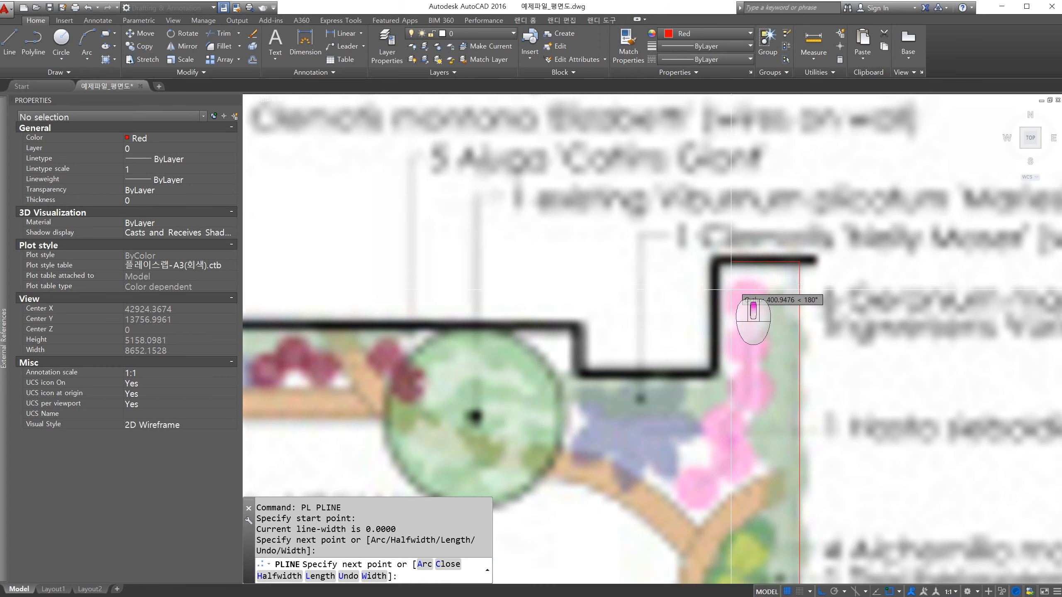
{"action": "left_click", "coordinate": [718, 264]}
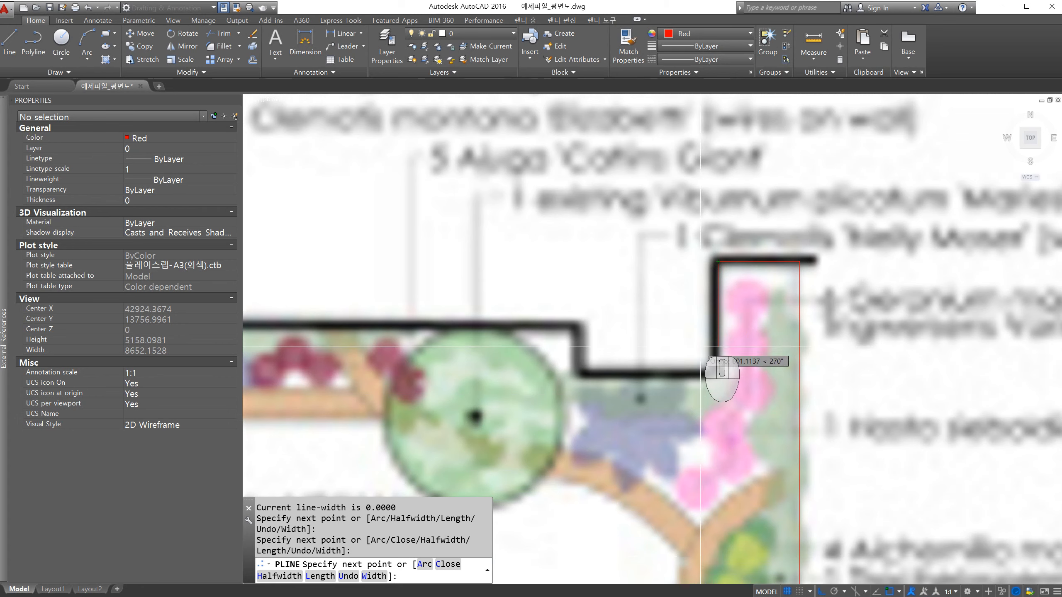
{"action": "left_click", "coordinate": [718, 372]}
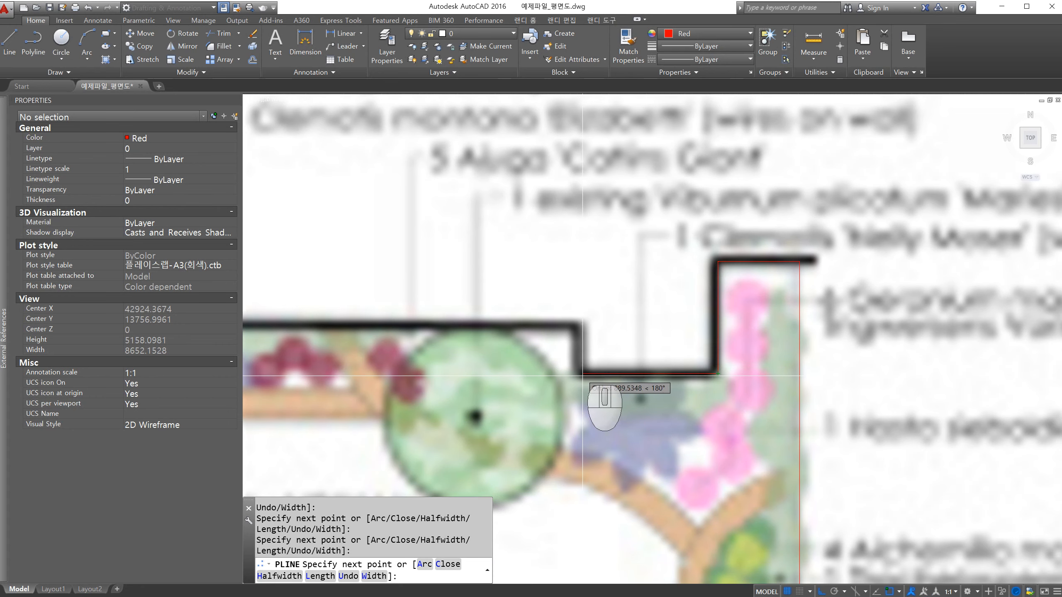
Step: Trace the rest of the recess and, with Ortho off, follow the top wall to the small notch above the existing Acer
{"action": "scroll", "coordinate": [580, 375], "scroll_direction": "down", "scroll_amount": 6}
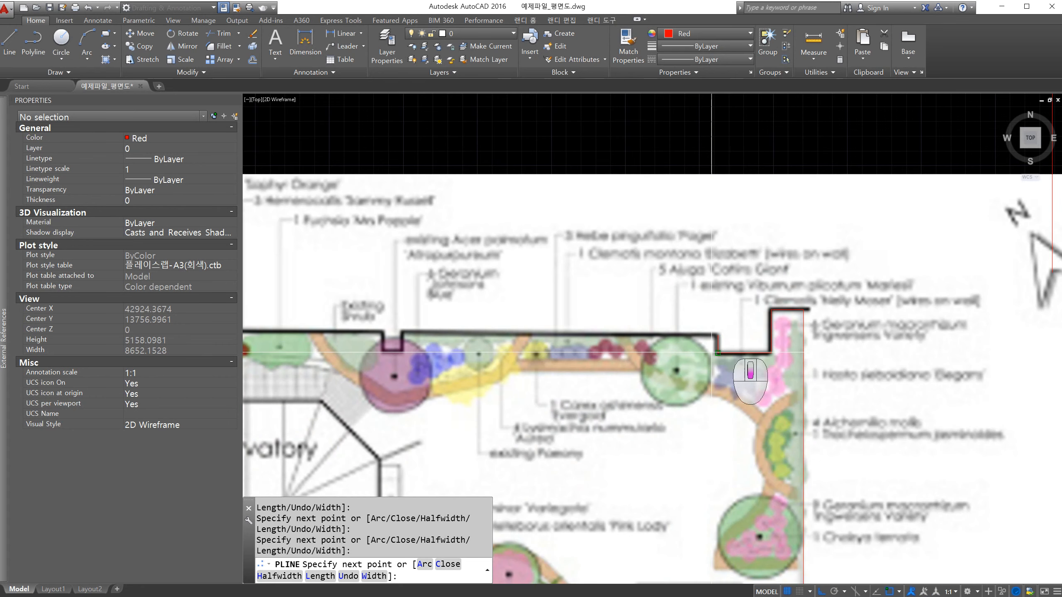
{"action": "scroll", "coordinate": [670, 354], "scroll_direction": "up", "scroll_amount": 8}
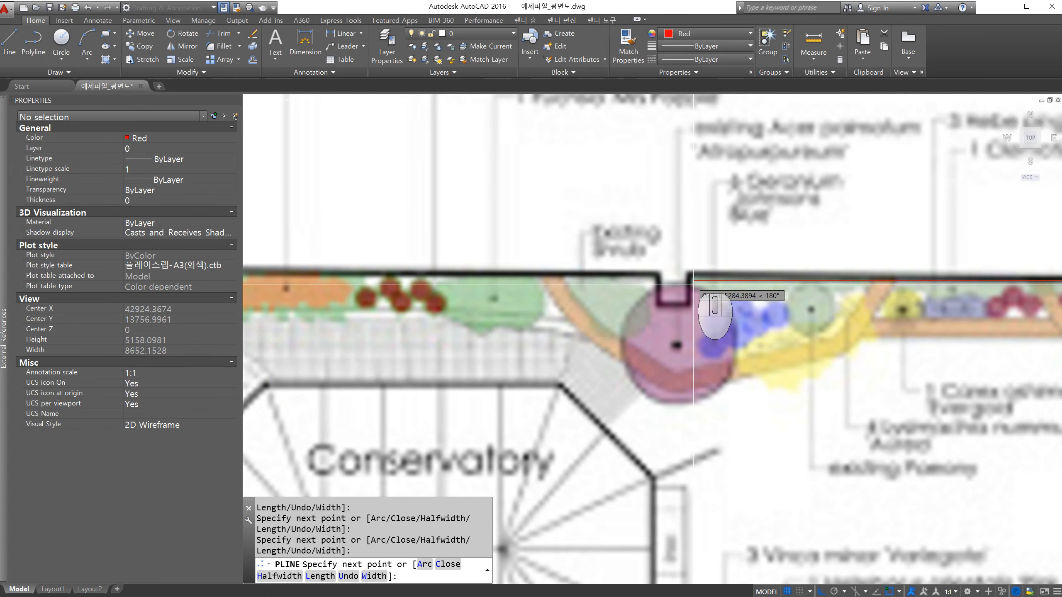
{"action": "left_click", "coordinate": [819, 591]}
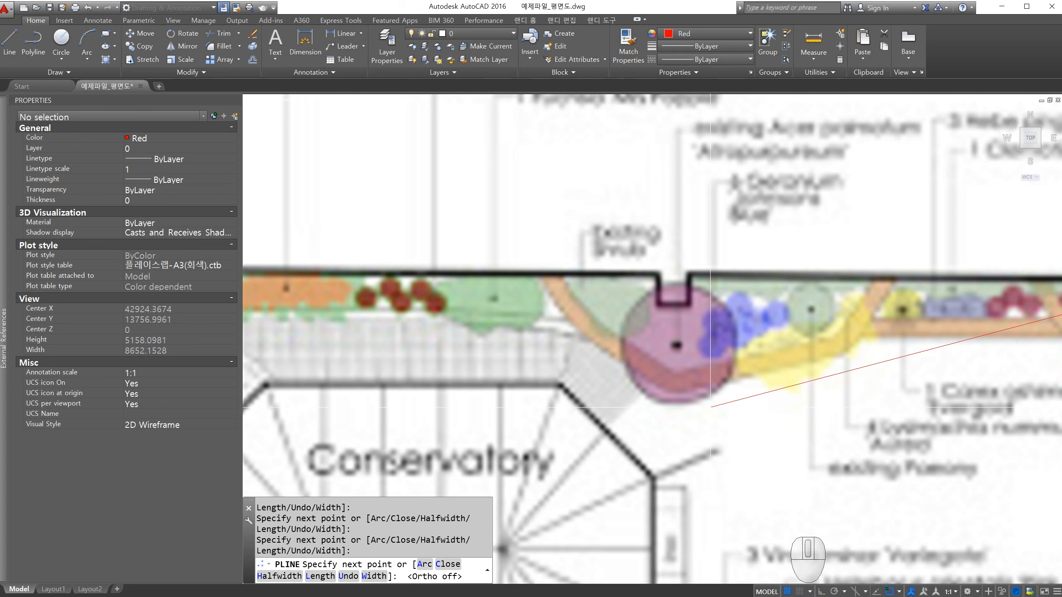
{"action": "left_click", "coordinate": [691, 276]}
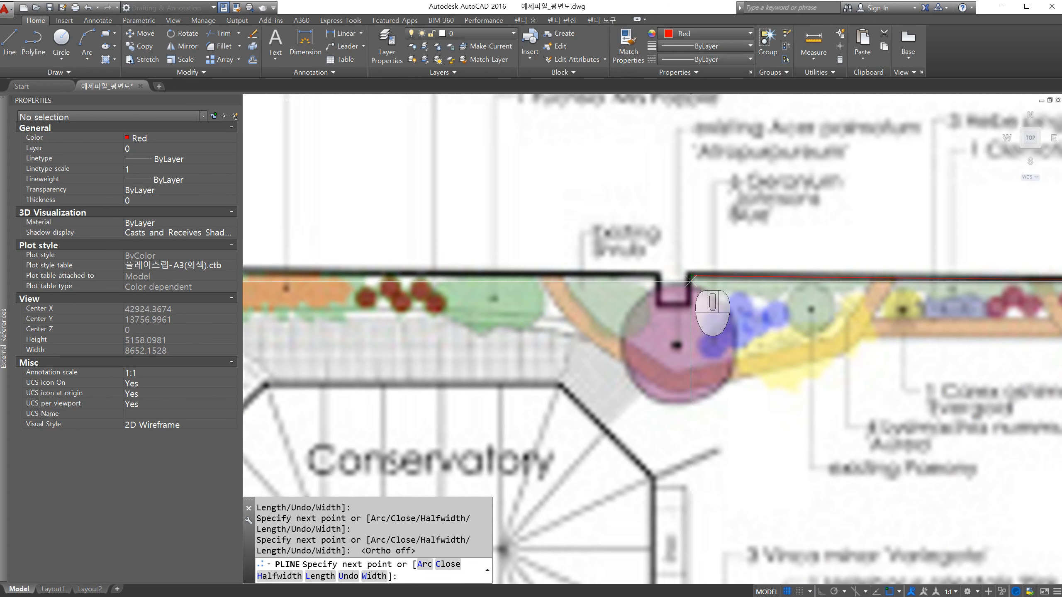
Step: Turn Ortho back on and trace the three sides of the small notch in the top wall
{"action": "left_click", "coordinate": [820, 592]}
{"action": "left_click", "coordinate": [691, 305]}
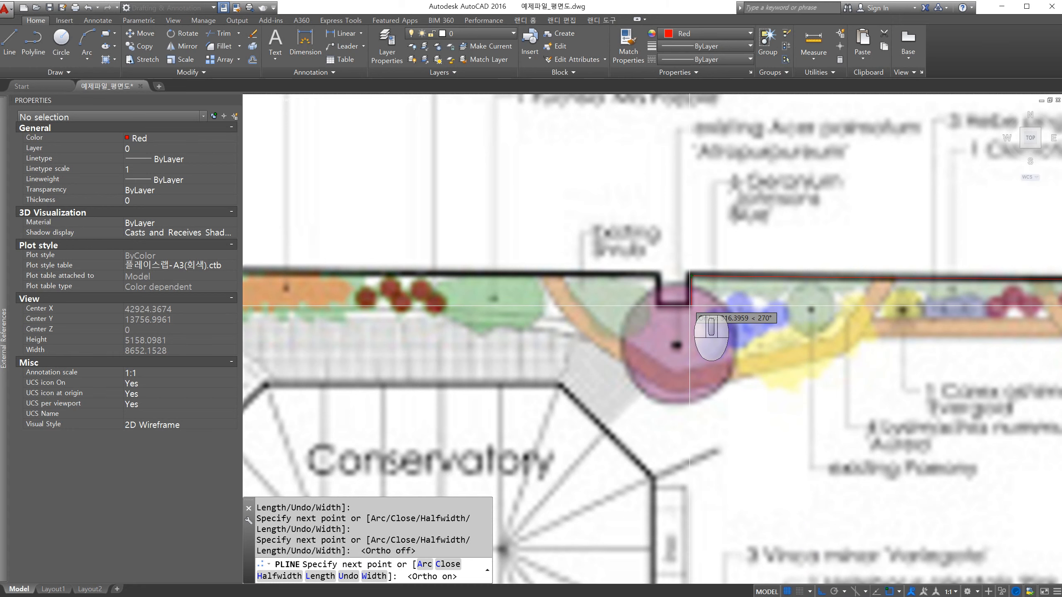
{"action": "left_click", "coordinate": [659, 307]}
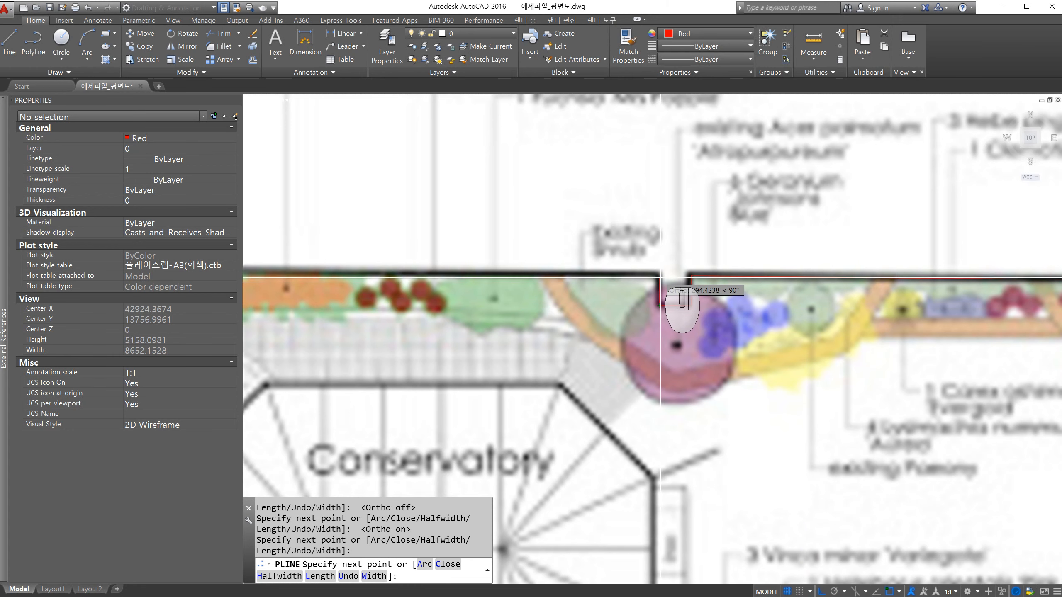
{"action": "left_click", "coordinate": [660, 277]}
Step: With Ortho off, trace the top wall to the garden's upper-left corner and down the short slanted edge
{"action": "scroll", "coordinate": [836, 392], "scroll_direction": "down", "scroll_amount": 3}
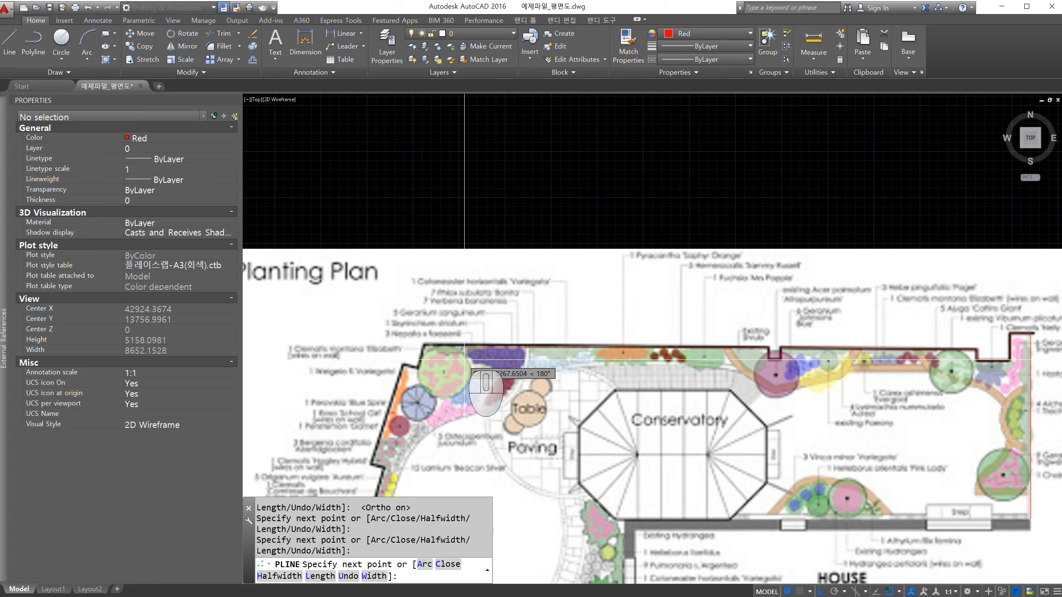
{"action": "scroll", "coordinate": [414, 346], "scroll_direction": "up", "scroll_amount": 4}
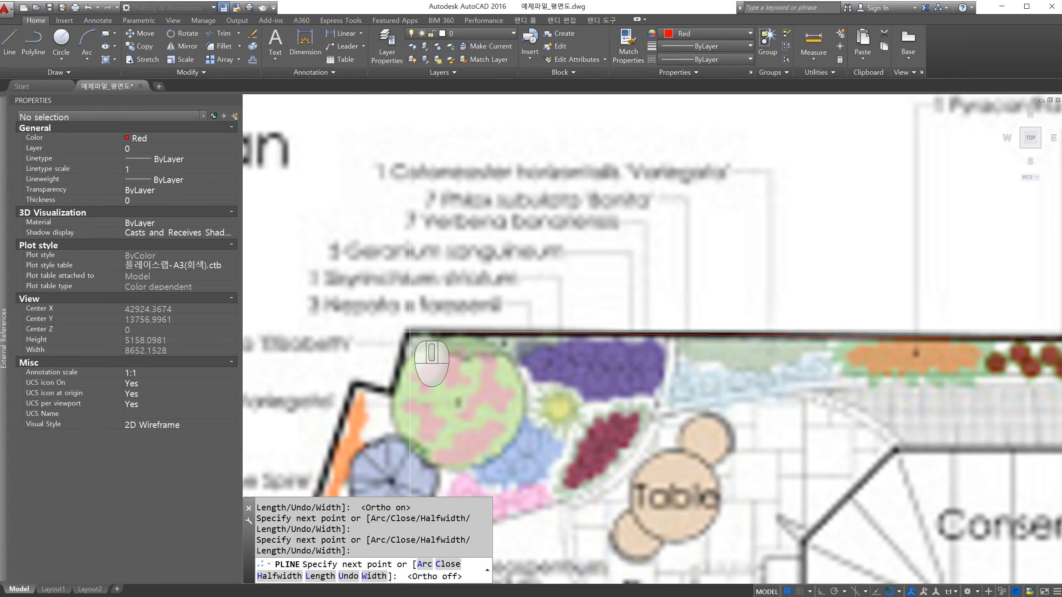
{"action": "left_click", "coordinate": [408, 335]}
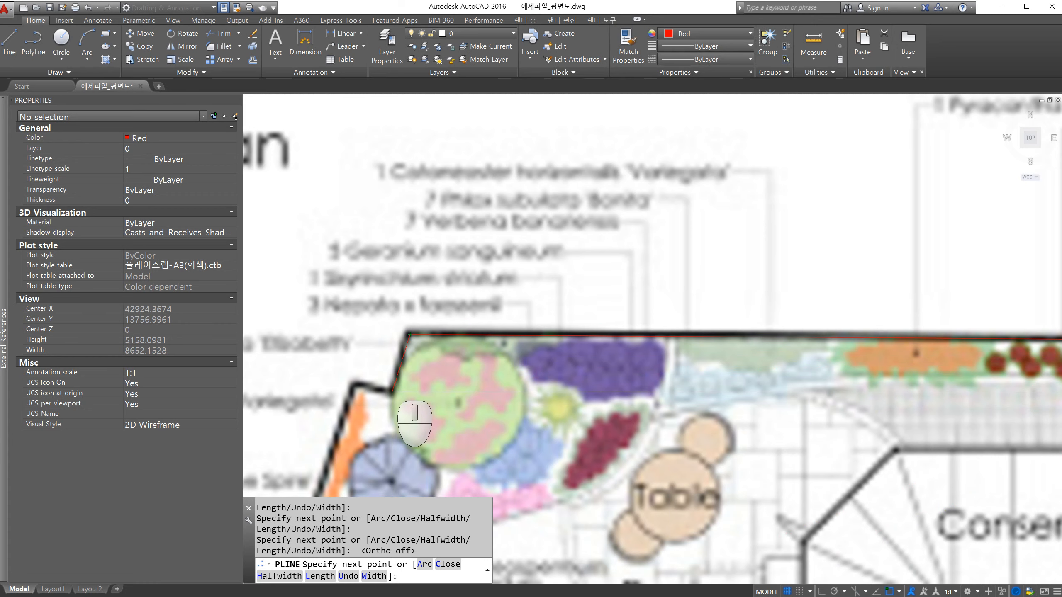
{"action": "left_click", "coordinate": [392, 393]}
Step: Trace the slanted, stepped boundary wall down to the inner corner above the existing fig tree
{"action": "scroll", "coordinate": [342, 387], "scroll_direction": "up", "scroll_amount": 2}
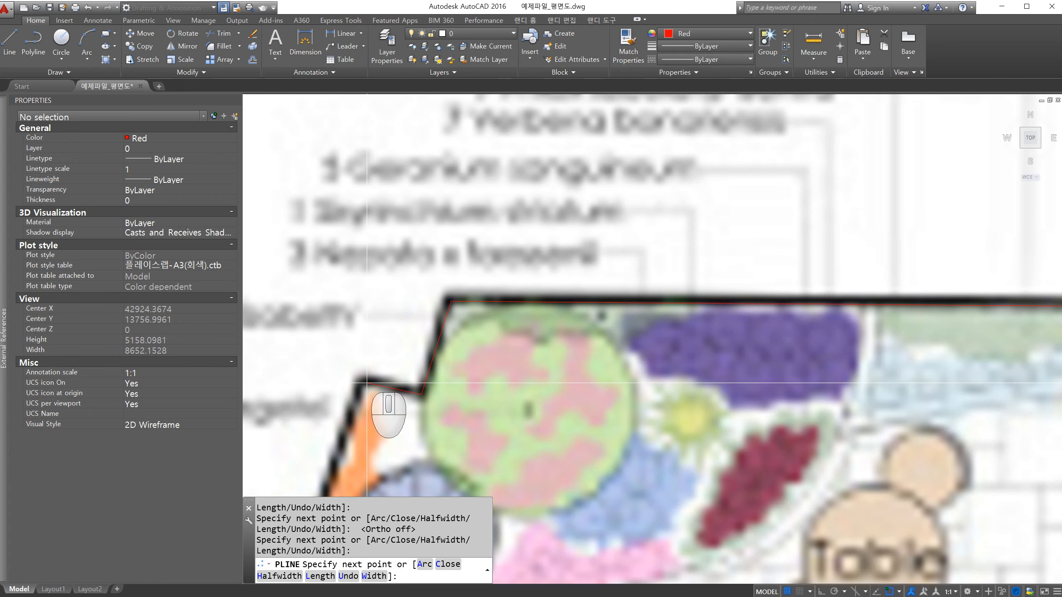
{"action": "scroll", "coordinate": [404, 307], "scroll_direction": "down", "scroll_amount": 3}
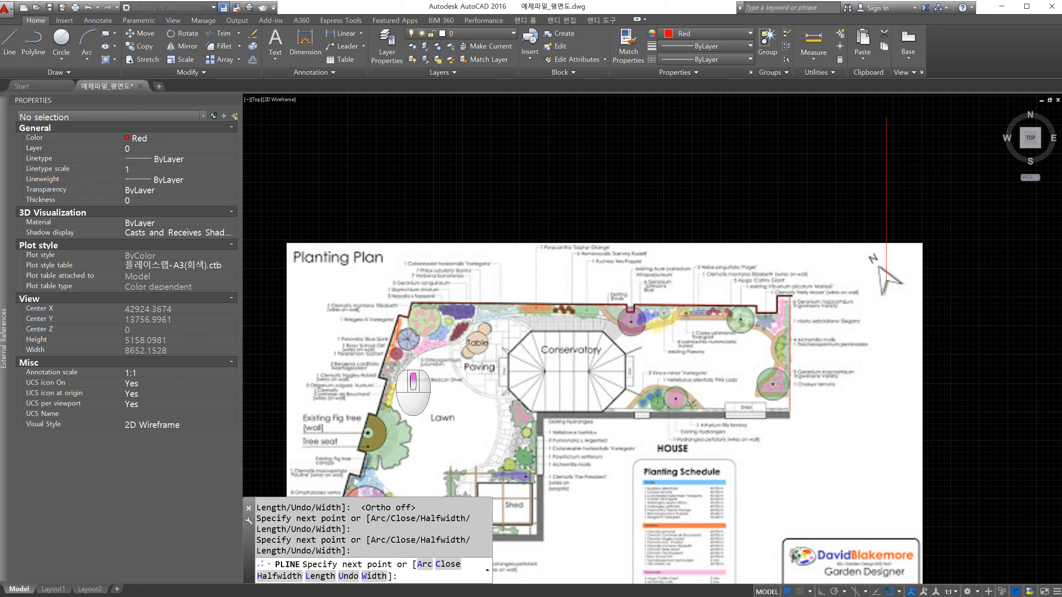
{"action": "scroll", "coordinate": [391, 362], "scroll_direction": "up", "scroll_amount": 5}
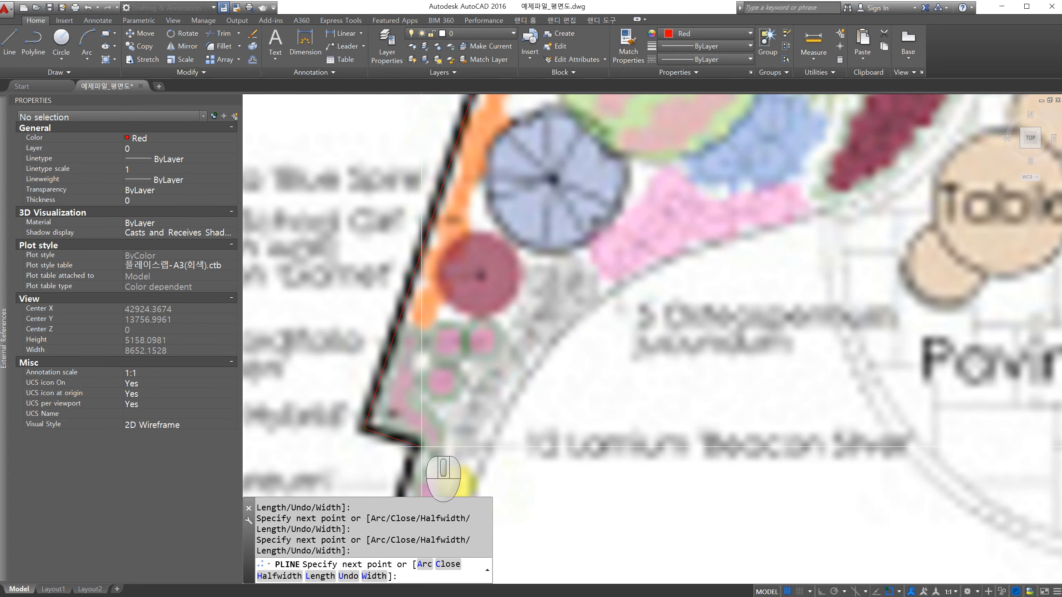
{"action": "scroll", "coordinate": [470, 269], "scroll_direction": "down", "scroll_amount": 5}
{"action": "scroll", "coordinate": [436, 358], "scroll_direction": "up", "scroll_amount": 5}
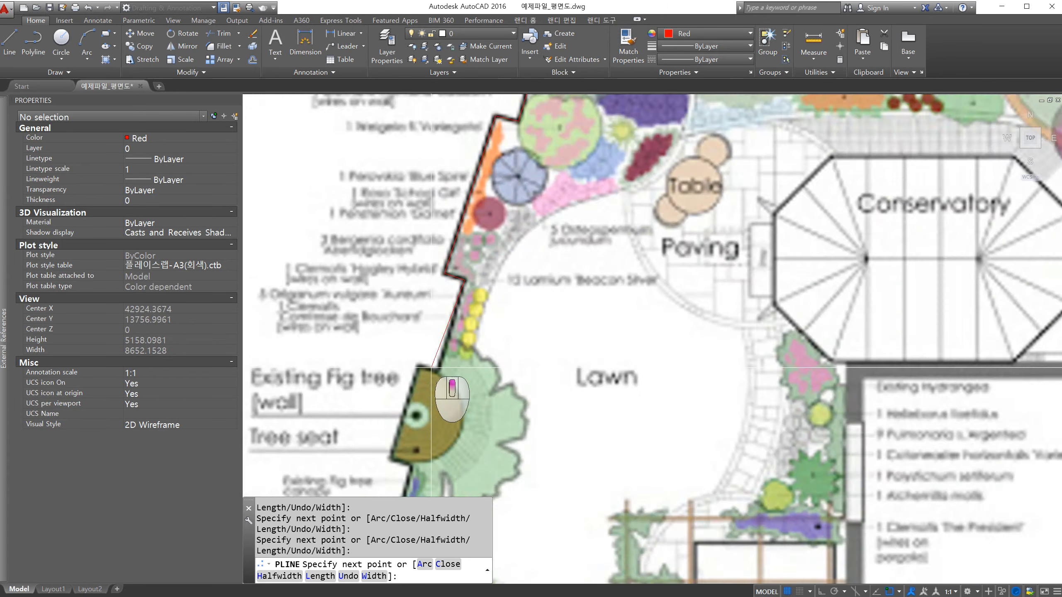
{"action": "left_click", "coordinate": [441, 376]}
Step: Trace the recess of the boundary wall around the existing fig tree's tree seat, down to its lower outer corner
{"action": "scroll", "coordinate": [395, 354], "scroll_direction": "up", "scroll_amount": 4}
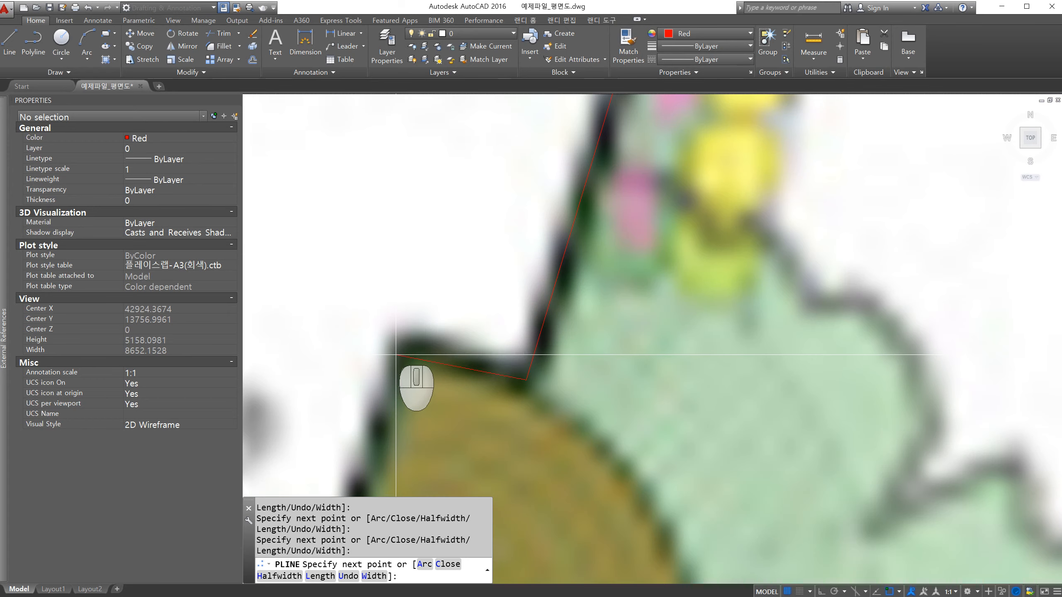
{"action": "left_click", "coordinate": [409, 345]}
{"action": "scroll", "coordinate": [433, 277], "scroll_direction": "down", "scroll_amount": 6}
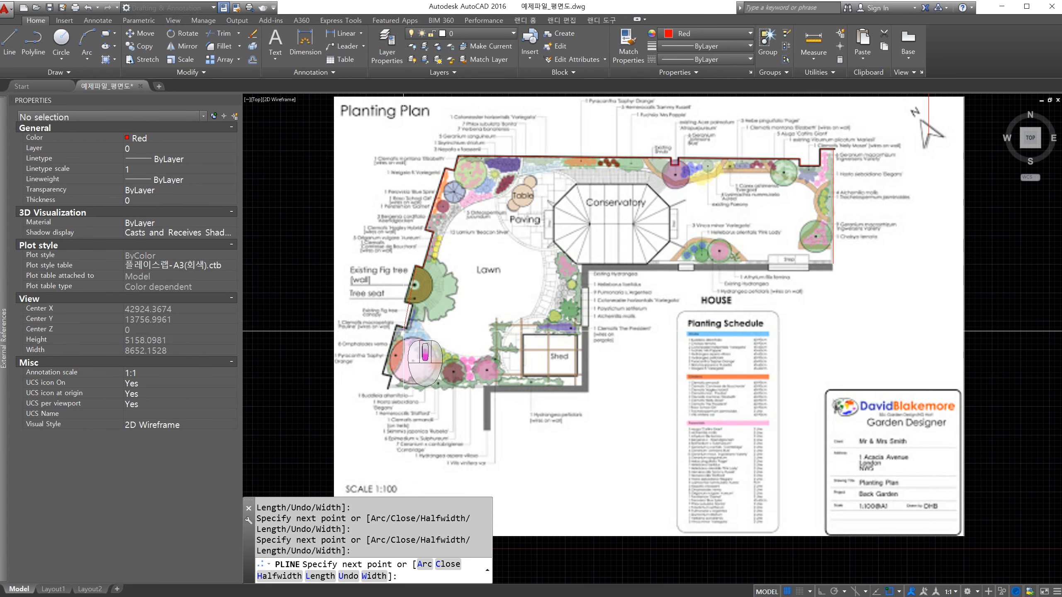
{"action": "scroll", "coordinate": [431, 297], "scroll_direction": "up", "scroll_amount": 6}
{"action": "scroll", "coordinate": [422, 268], "scroll_direction": "up", "scroll_amount": 2}
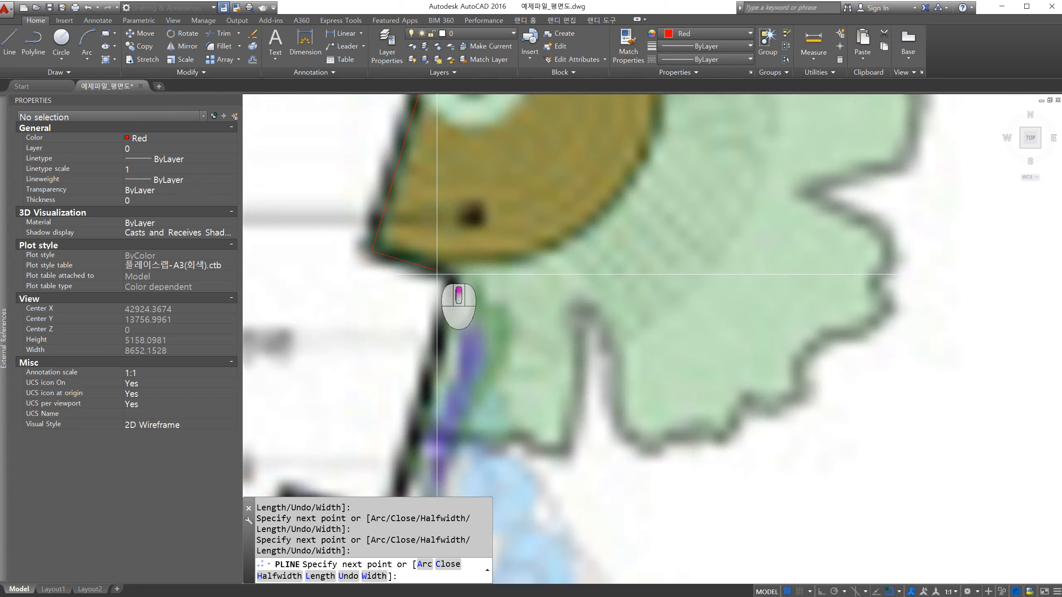
Step: Trace the slanted wall below the tree seat and the next step out above the large pink planting circle
{"action": "scroll", "coordinate": [434, 368], "scroll_direction": "down", "scroll_amount": 4}
{"action": "scroll", "coordinate": [434, 367], "scroll_direction": "up", "scroll_amount": 3}
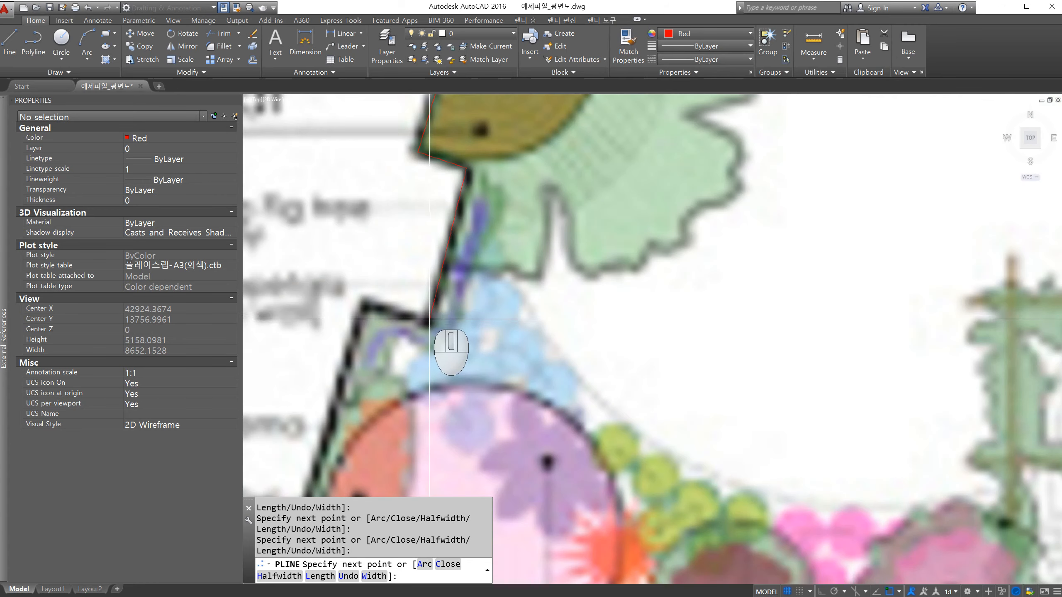
{"action": "scroll", "coordinate": [442, 297], "scroll_direction": "down", "scroll_amount": 3}
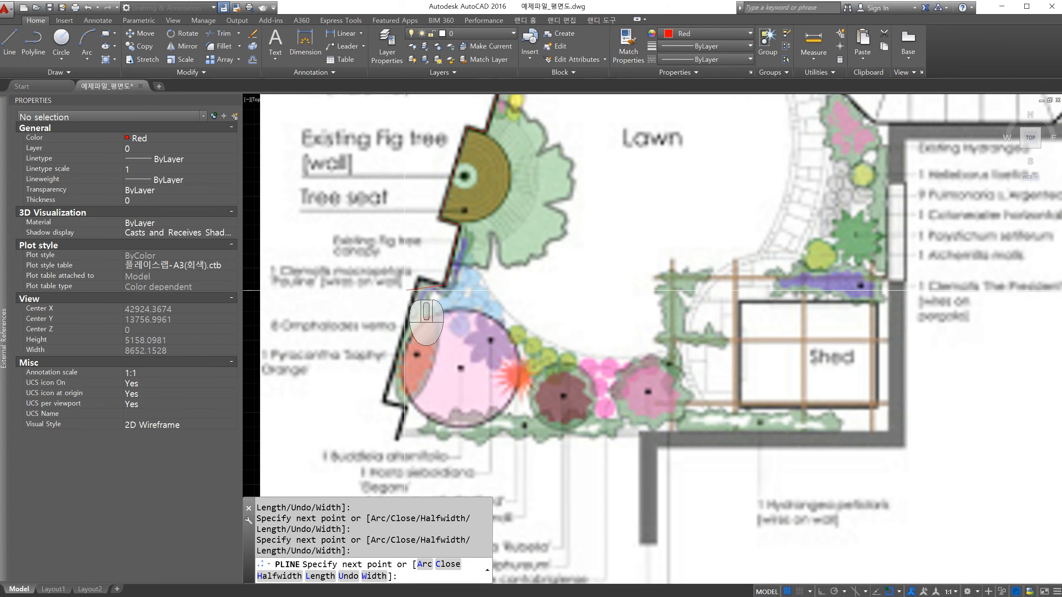
{"action": "scroll", "coordinate": [439, 269], "scroll_direction": "up", "scroll_amount": 3}
Step: Trace the slanted wall to the garden's lower-left corner, undoing a misplaced point there
{"action": "scroll", "coordinate": [437, 261], "scroll_direction": "down", "scroll_amount": 3}
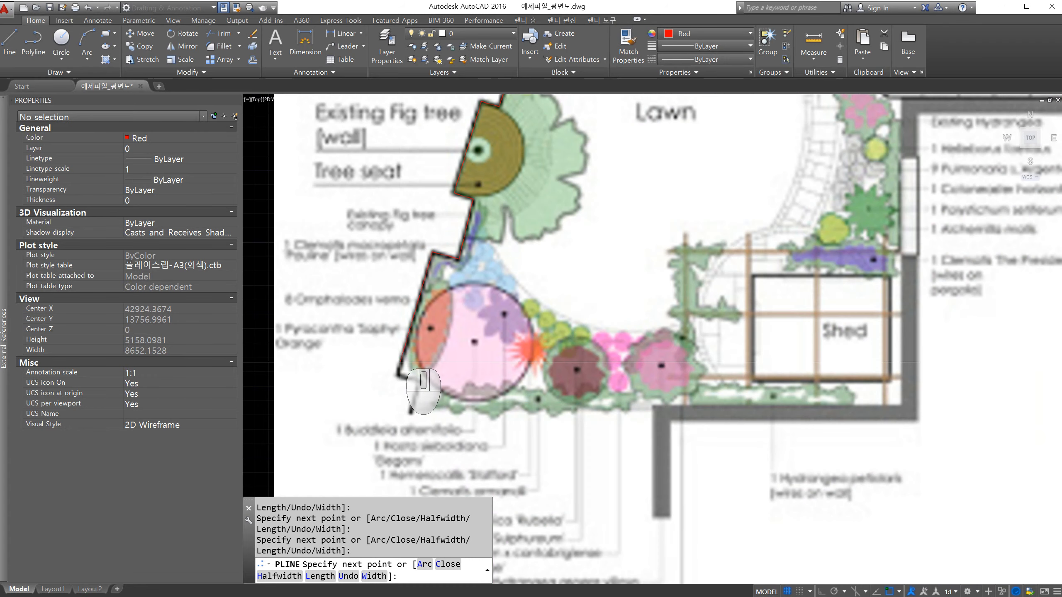
{"action": "scroll", "coordinate": [399, 376], "scroll_direction": "up", "scroll_amount": 3}
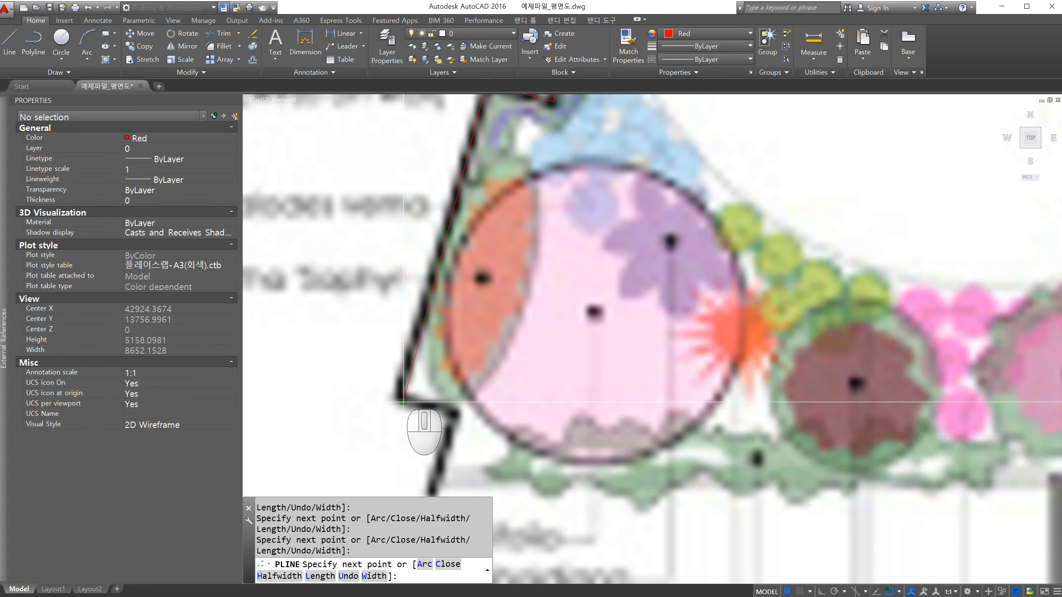
{"action": "left_click", "coordinate": [404, 402]}
{"action": "scroll", "coordinate": [451, 416], "scroll_direction": "up", "scroll_amount": 3}
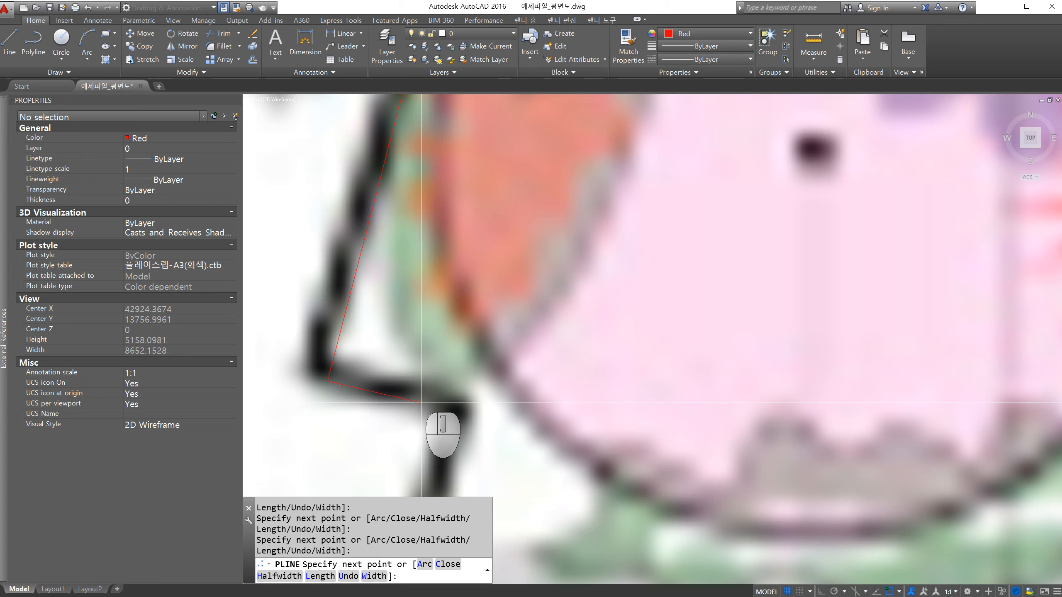
{"action": "key", "text": "Return"}
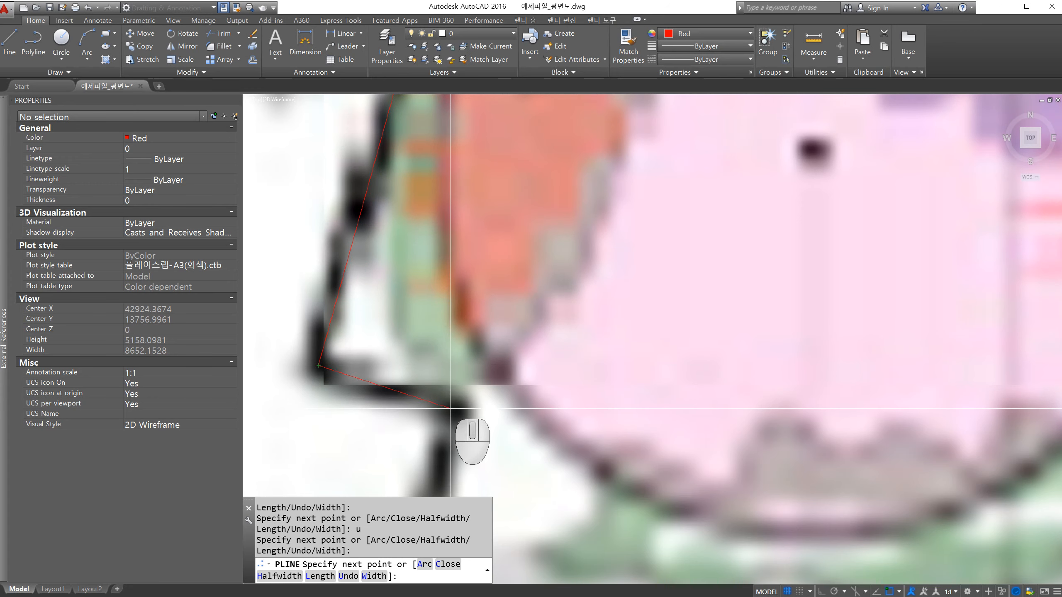
Step: Finish the lower-left wall step, then follow the garden's lower edge with Ortho on along the wall to the corner beside the shed
{"action": "scroll", "coordinate": [359, 197], "scroll_direction": "down", "scroll_amount": 3}
{"action": "scroll", "coordinate": [370, 288], "scroll_direction": "up", "scroll_amount": 1}
{"action": "left_click", "coordinate": [372, 284]}
{"action": "middle_click_drag", "start_coordinate": [787, 376], "coordinate": [415, 412]}
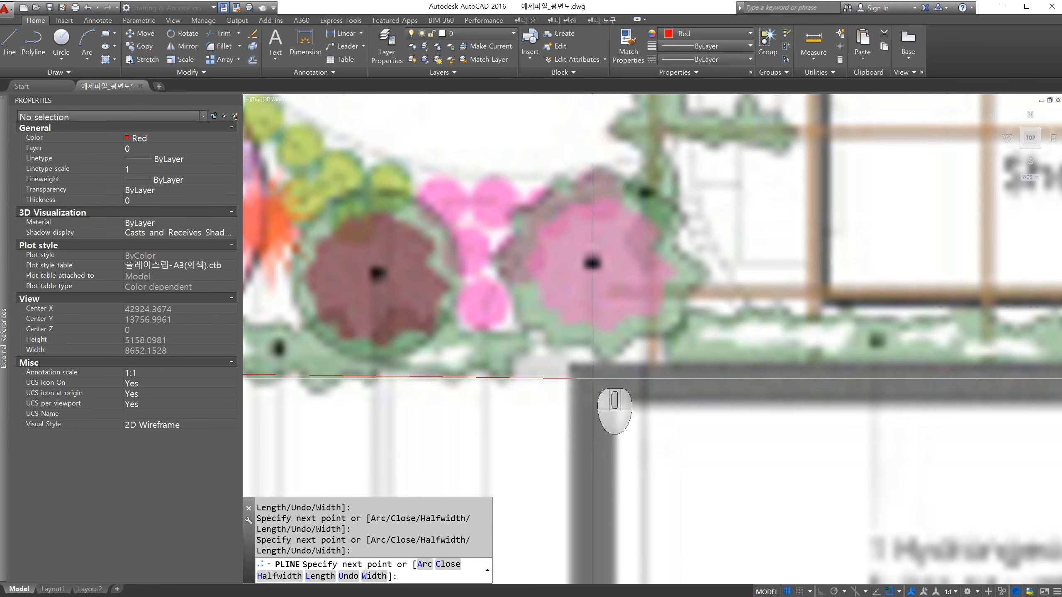
{"action": "left_click", "coordinate": [820, 591]}
{"action": "scroll", "coordinate": [669, 418], "scroll_direction": "down", "scroll_amount": 3}
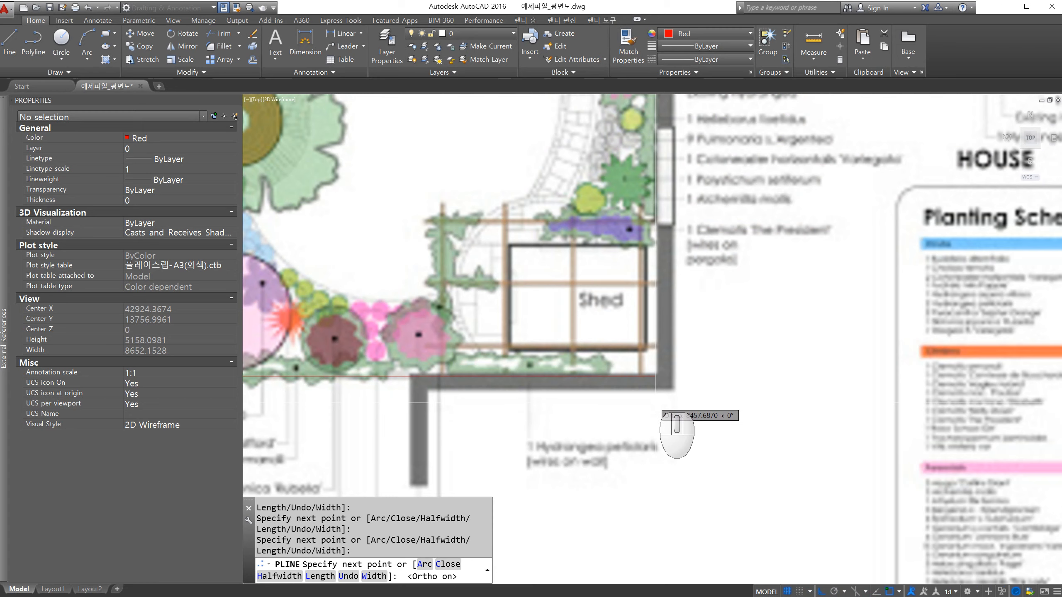
{"action": "left_click", "coordinate": [657, 399]}
Step: Trace up the house wall to the conservatory corner and along the house past the right boundary line, then end the polyline
{"action": "middle_click_drag", "start_coordinate": [660, 101], "coordinate": [589, 356]}
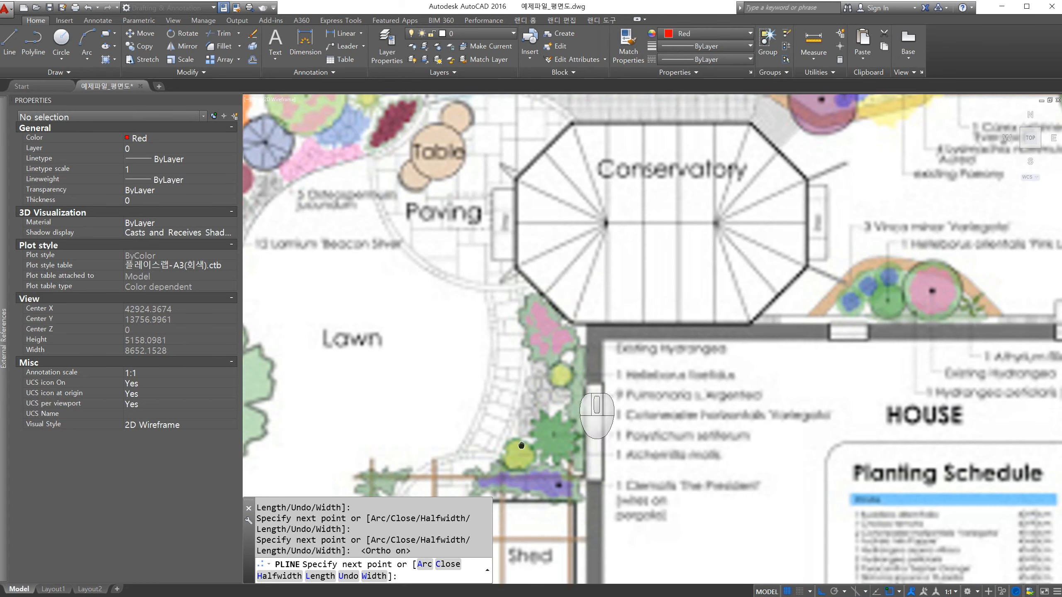
{"action": "left_click", "coordinate": [590, 325]}
{"action": "middle_click_drag", "start_coordinate": [760, 356], "coordinate": [194, 315]}
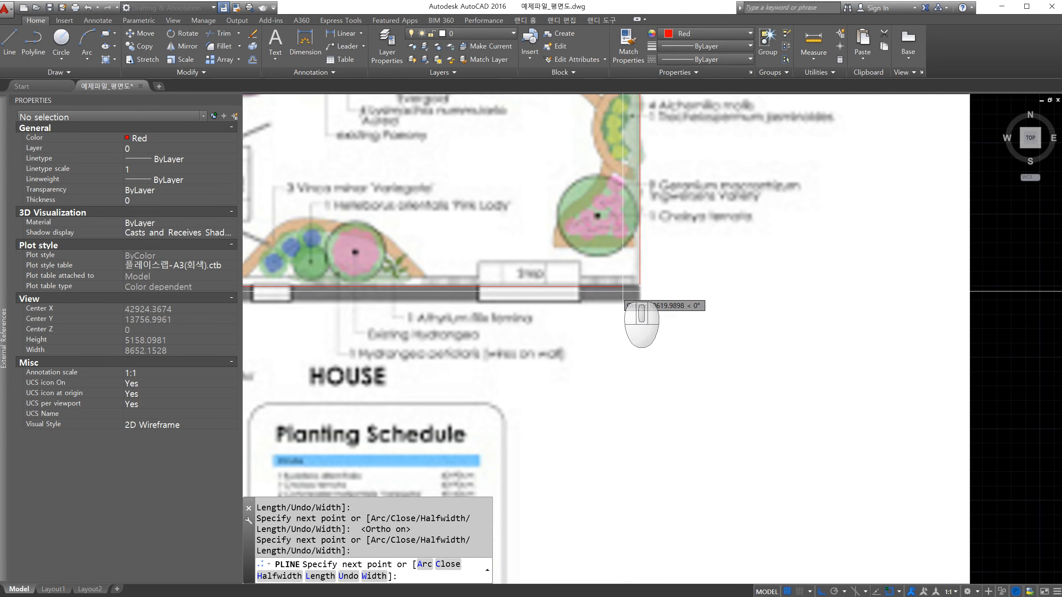
{"action": "scroll", "coordinate": [639, 278], "scroll_direction": "up", "scroll_amount": 4}
{"action": "scroll", "coordinate": [639, 277], "scroll_direction": "up", "scroll_amount": 2}
{"action": "scroll", "coordinate": [654, 278], "scroll_direction": "up", "scroll_amount": 2}
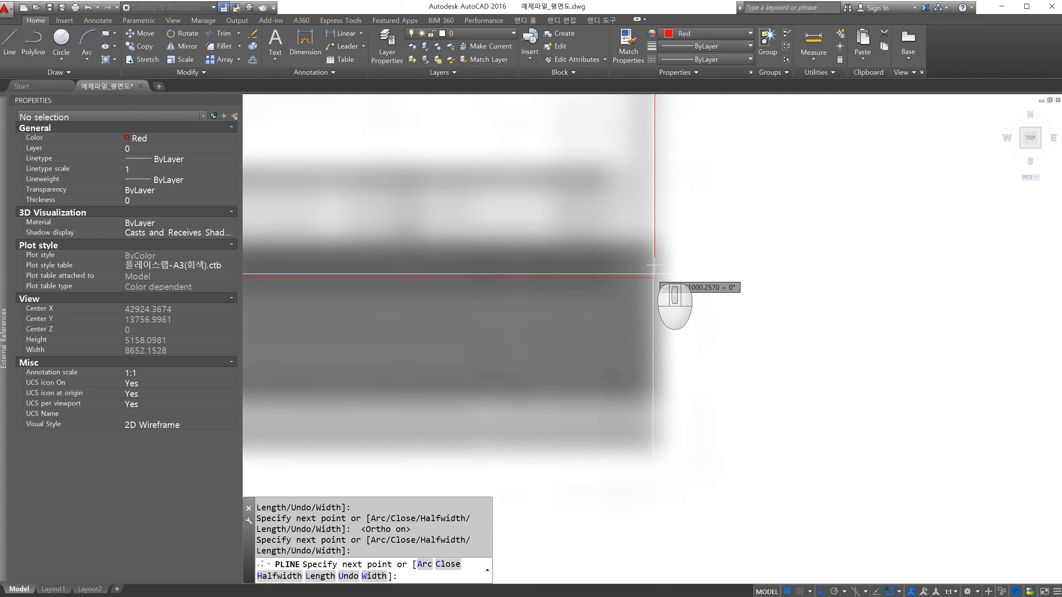
{"action": "scroll", "coordinate": [653, 265], "scroll_direction": "up", "scroll_amount": 2}
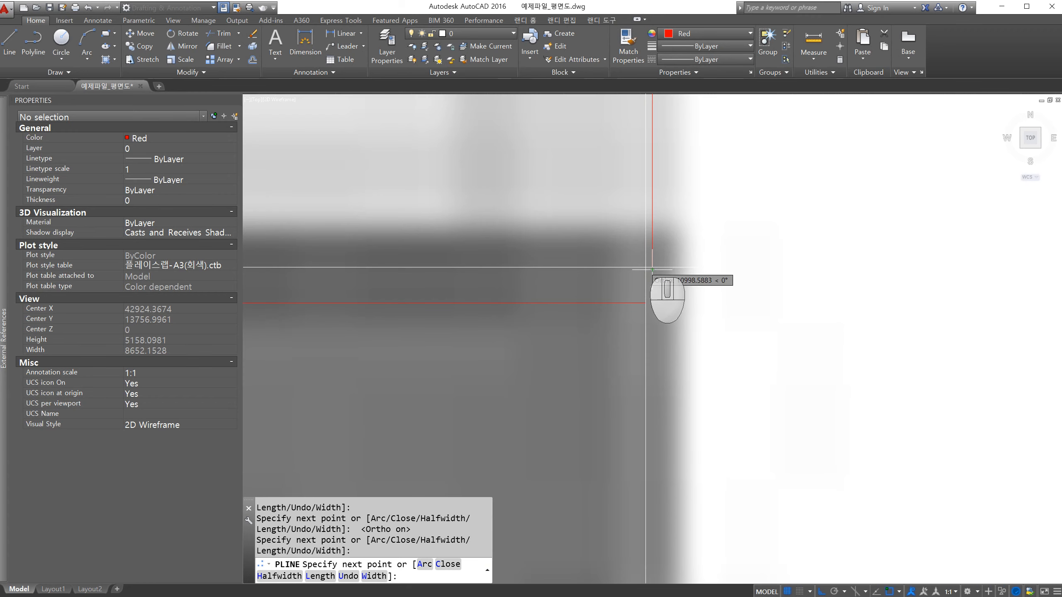
{"action": "left_click", "coordinate": [836, 341]}
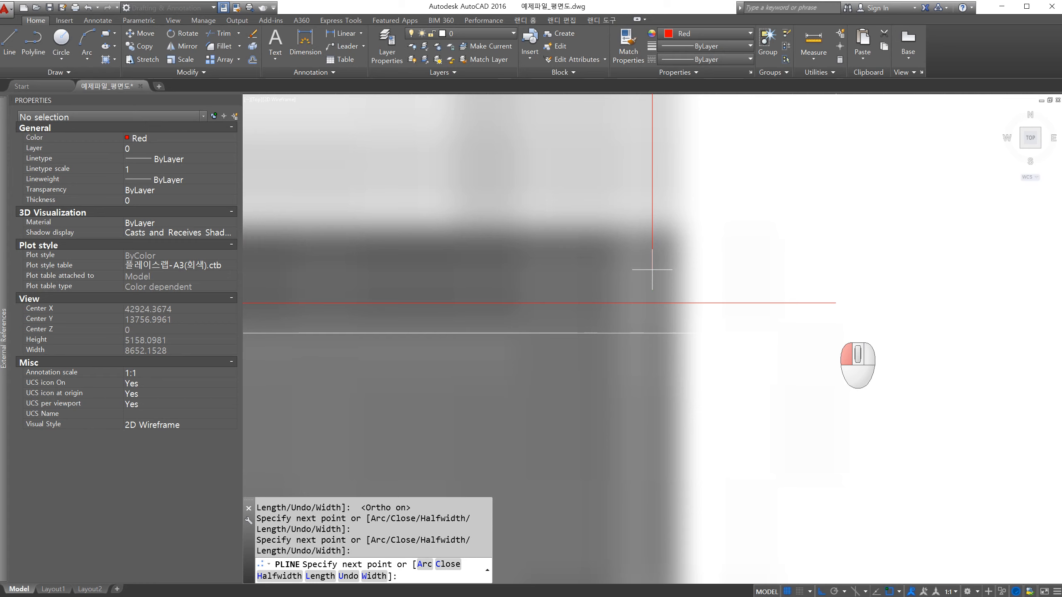
{"action": "key", "text": "space"}
Step: Stretch the open end of the polyline's right vertical segment down perpendicular onto the horizontal house-wall line
{"action": "scroll", "coordinate": [599, 316], "scroll_direction": "down", "scroll_amount": 2}
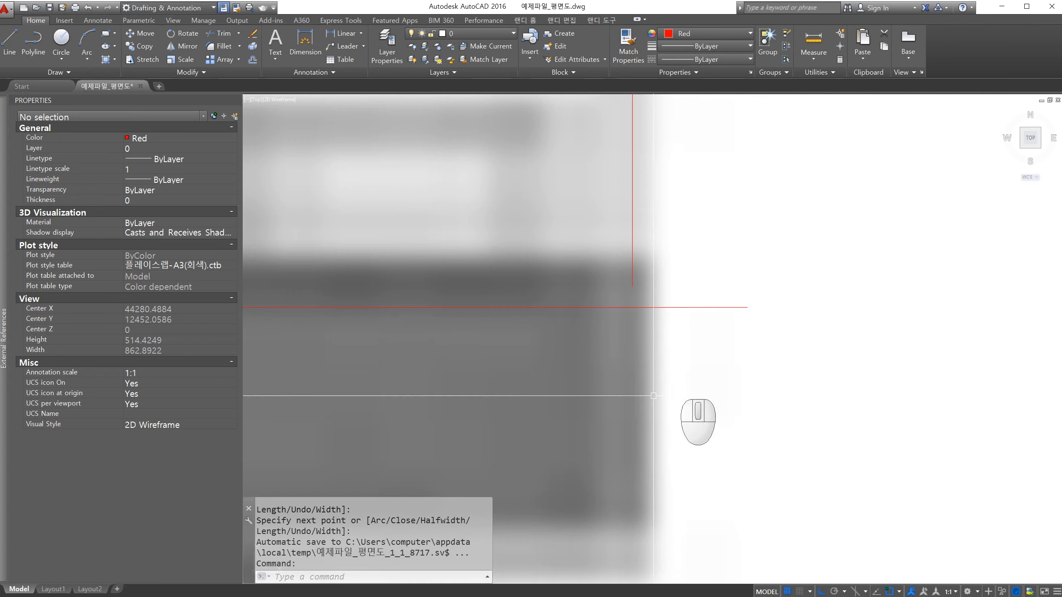
{"action": "middle_click_drag", "start_coordinate": [608, 400], "coordinate": [721, 402]}
{"action": "scroll", "coordinate": [671, 386], "scroll_direction": "down", "scroll_amount": 4}
{"action": "middle_click_drag", "start_coordinate": [649, 387], "coordinate": [684, 418]}
{"action": "scroll", "coordinate": [700, 385], "scroll_direction": "up", "scroll_amount": 8}
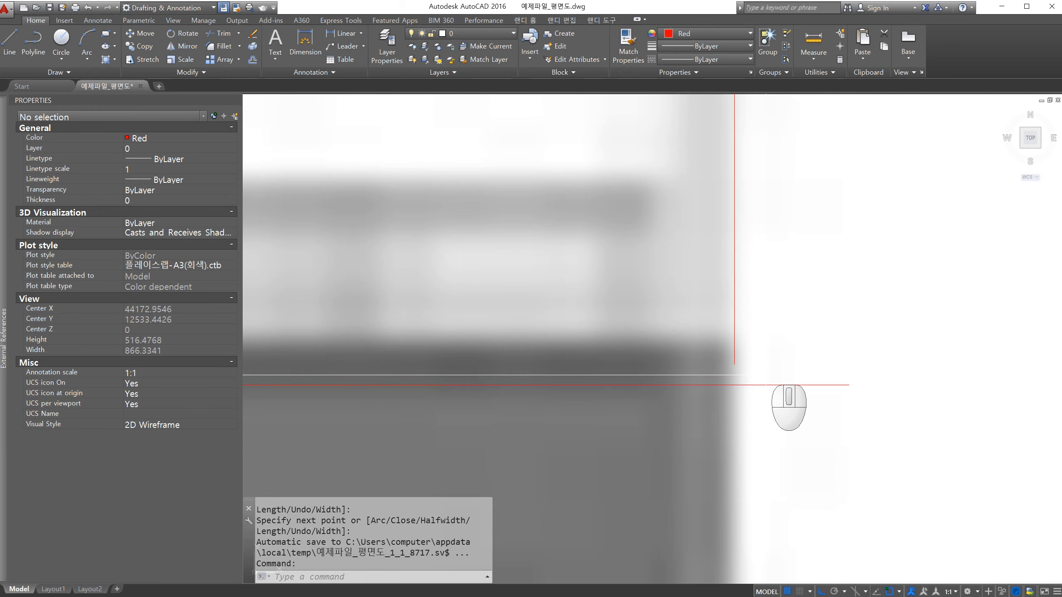
{"action": "left_click", "coordinate": [752, 385]}
{"action": "left_click", "coordinate": [734, 364]}
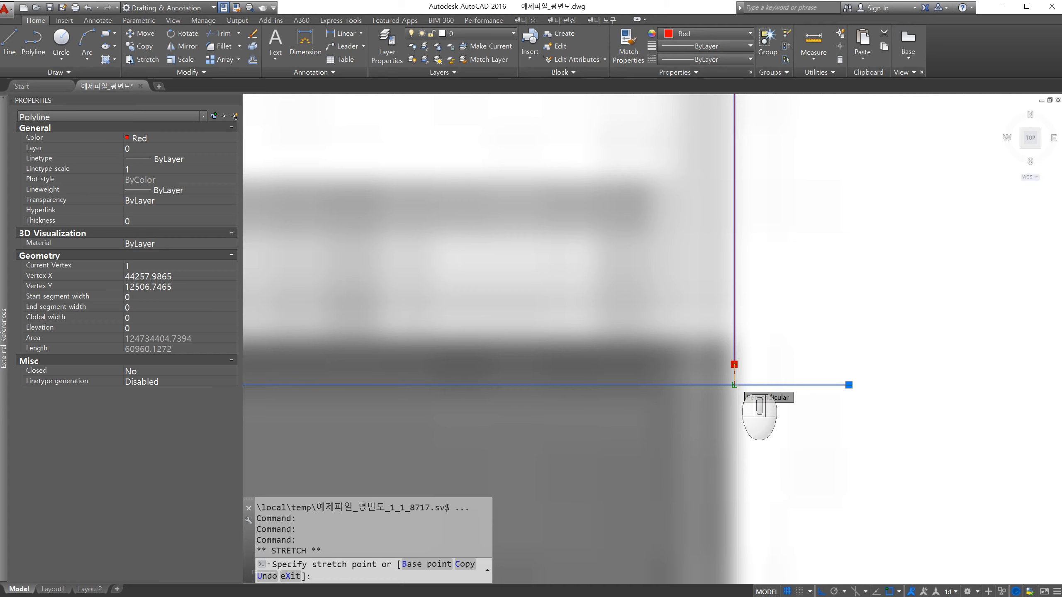
{"action": "key", "text": "Escape"}
{"action": "key", "text": "Escape"}
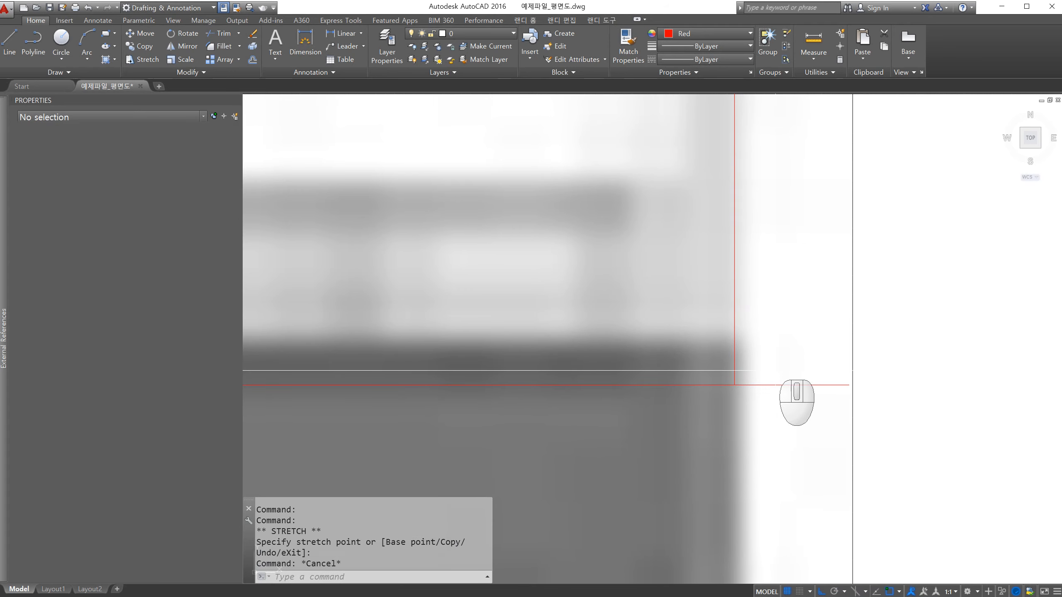
{"action": "scroll", "coordinate": [778, 381], "scroll_direction": "down", "scroll_amount": 4}
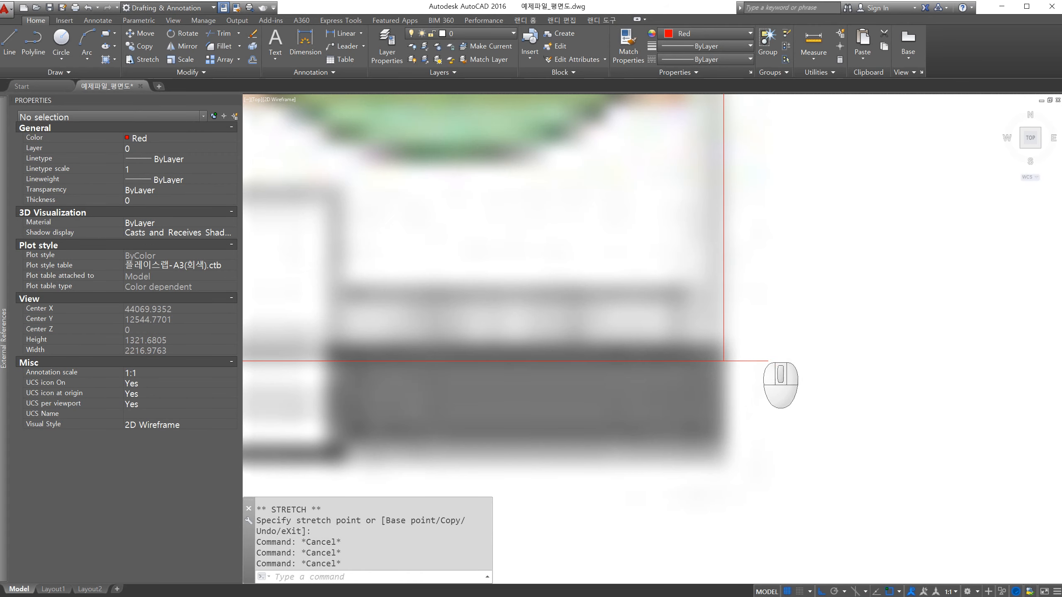
{"action": "scroll", "coordinate": [724, 361], "scroll_direction": "up", "scroll_amount": 4}
{"action": "left_click", "coordinate": [674, 372]}
{"action": "key", "text": "Escape"}
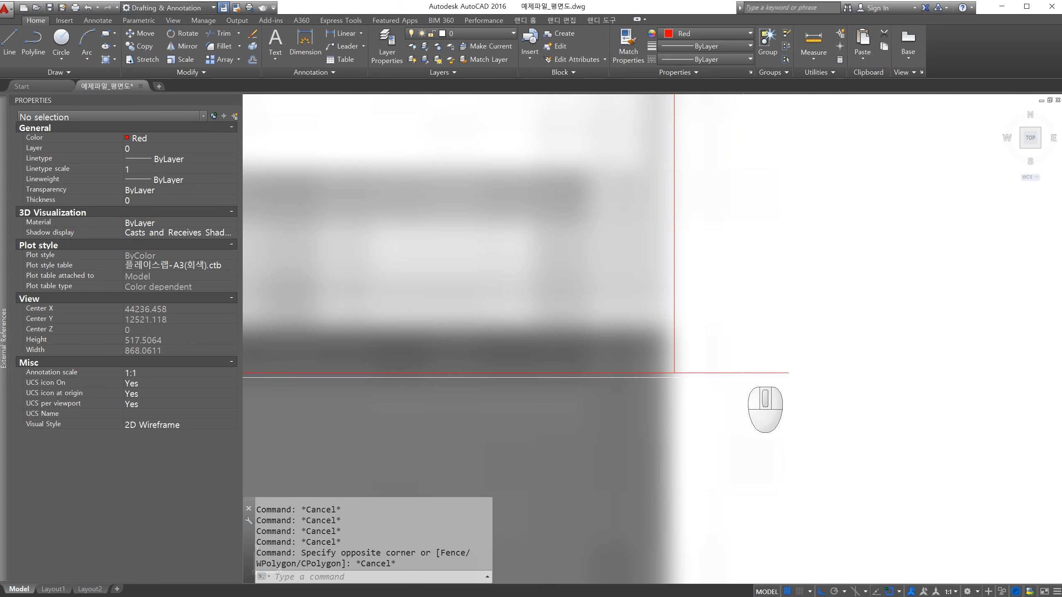
{"action": "left_click", "coordinate": [769, 372]}
{"action": "left_click", "coordinate": [788, 372]}
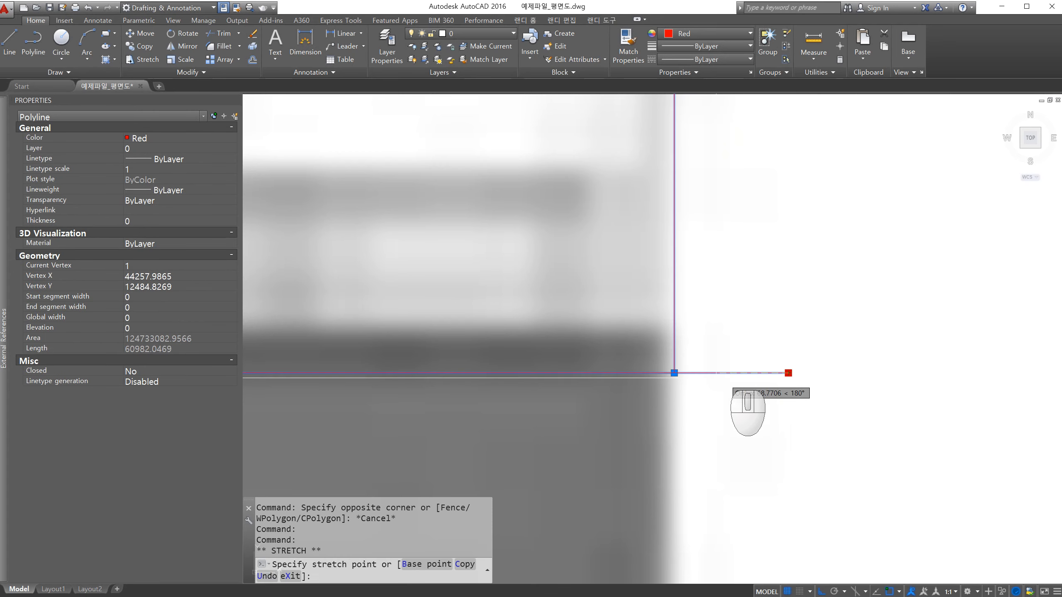
{"action": "key", "text": "Escape"}
{"action": "key", "text": "Escape"}
{"action": "key", "text": "Escape"}
{"action": "middle_click_drag", "start_coordinate": [702, 325], "coordinate": [707, 327]}
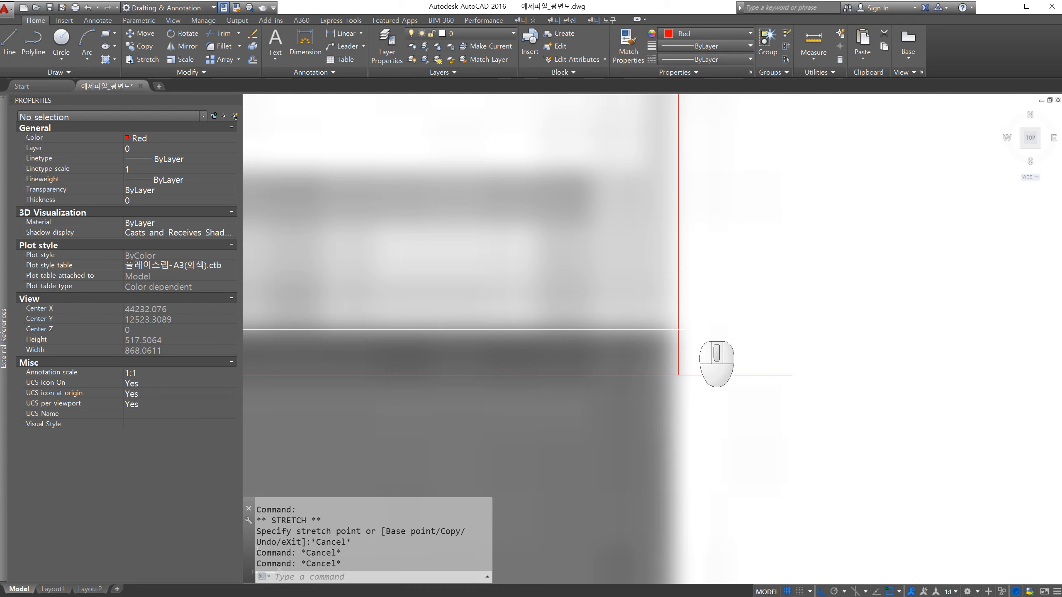
Step: Trim the horizontal line's overshoot beyond the lower-right corner, using the boundary polyline itself as the cutting edge
{"action": "type", "text": "tr"}
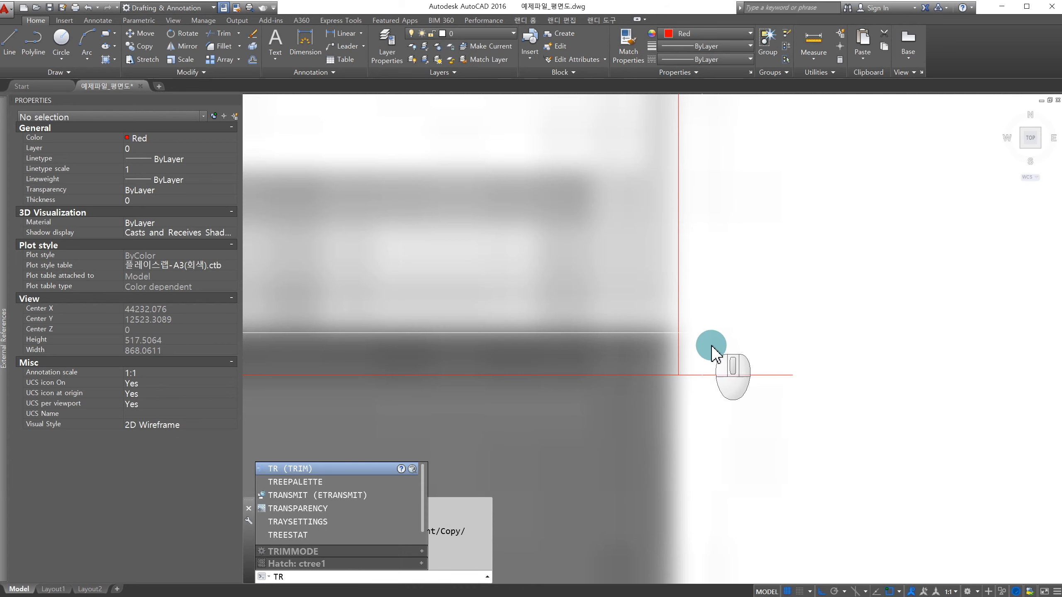
{"action": "key", "text": "Return"}
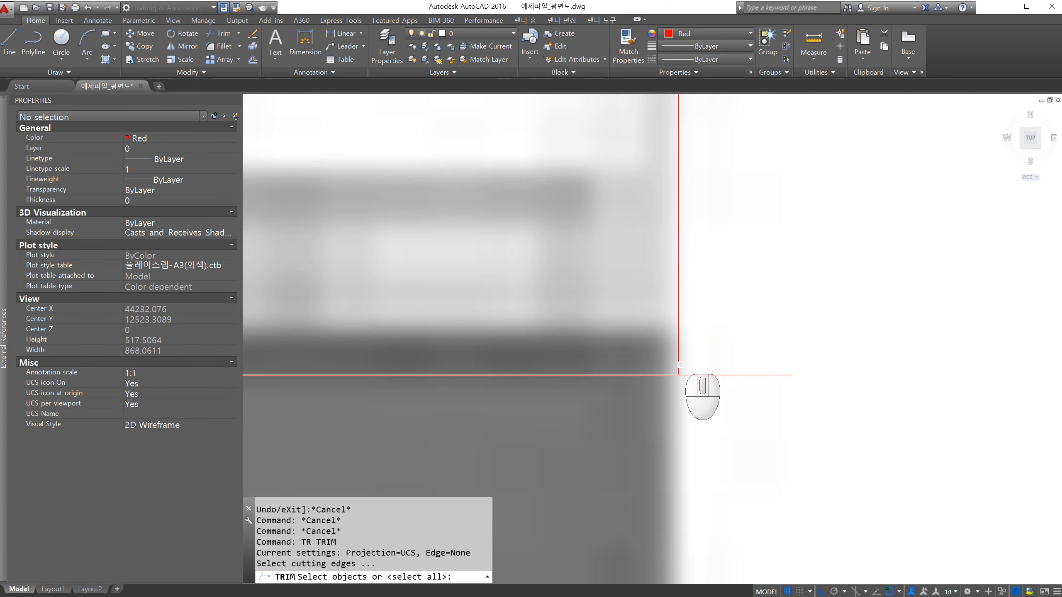
{"action": "left_click", "coordinate": [679, 365]}
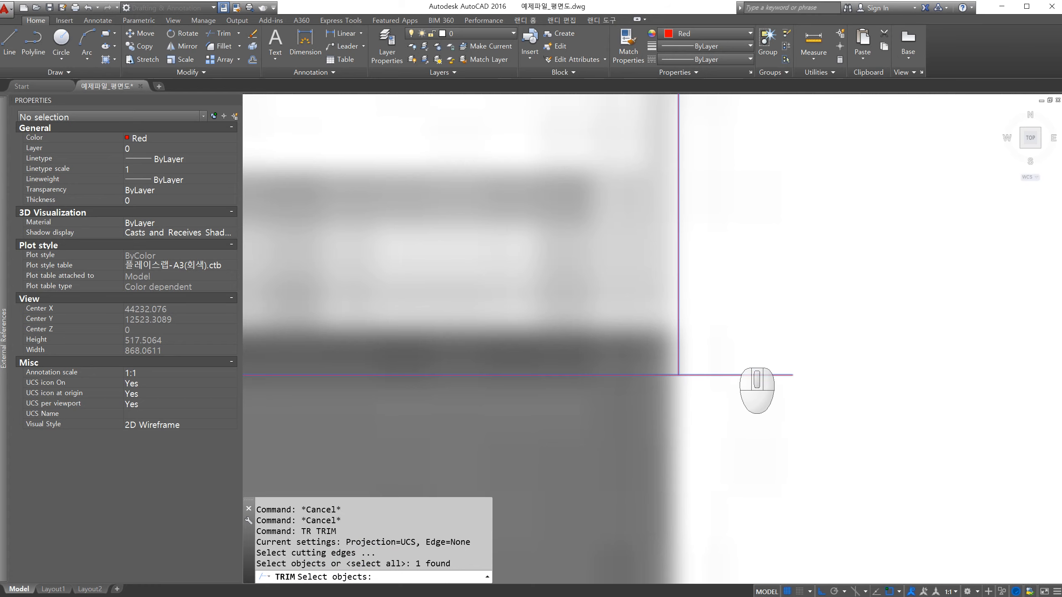
{"action": "key", "text": "Return"}
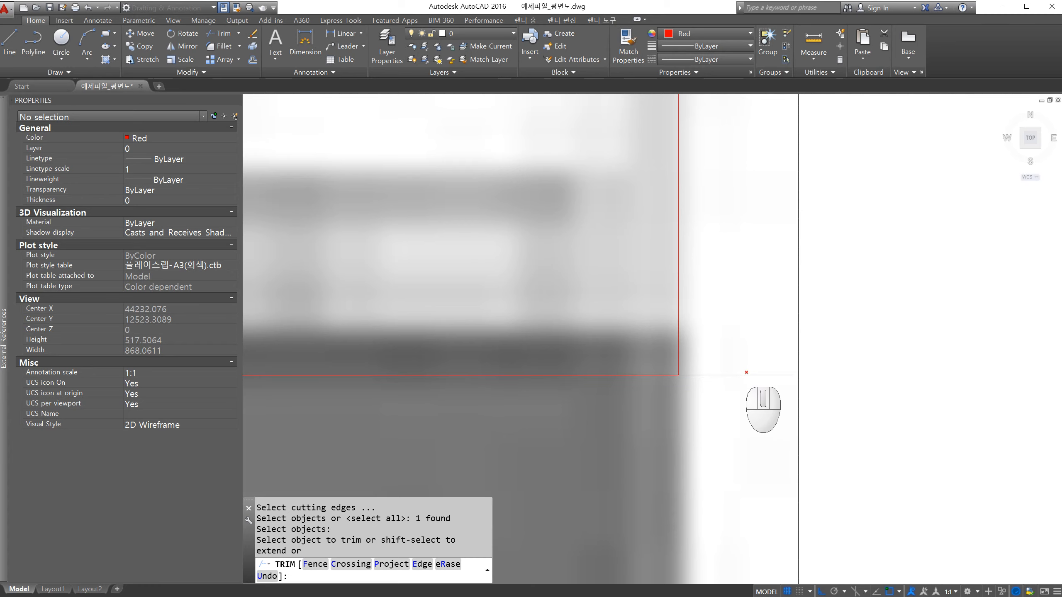
{"action": "left_click", "coordinate": [745, 372]}
{"action": "scroll", "coordinate": [710, 370], "scroll_direction": "down", "scroll_amount": 4}
{"action": "key", "text": "Escape"}
{"action": "key", "text": "Escape"}
Step: Draw a short horizontal practice polyline crossing the right boundary line just above the lower-right corner
{"action": "type", "text": "pl"}
{"action": "key", "text": "Return"}
{"action": "left_click", "coordinate": [497, 277]}
{"action": "left_click", "coordinate": [729, 310]}
{"action": "key", "text": "Escape"}
{"action": "key", "text": "Escape"}
{"action": "key", "text": "Escape"}
{"action": "key", "text": "Escape"}
Step: Trim the part of the practice line outside the garden, using the boundary polyline as the cutting edge
{"action": "type", "text": "tr"}
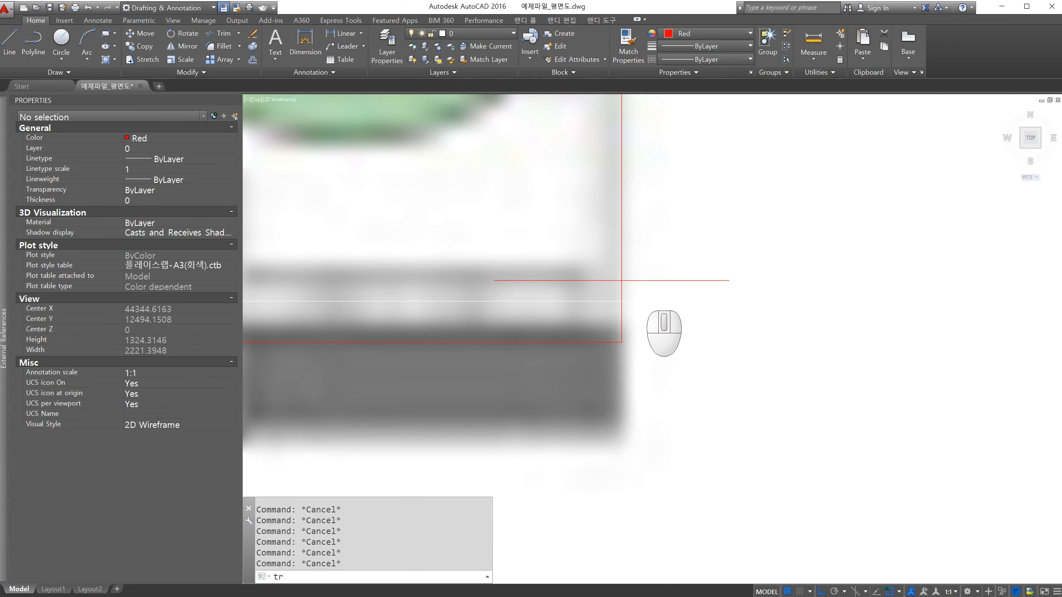
{"action": "key", "text": "Return"}
{"action": "left_click", "coordinate": [652, 305]}
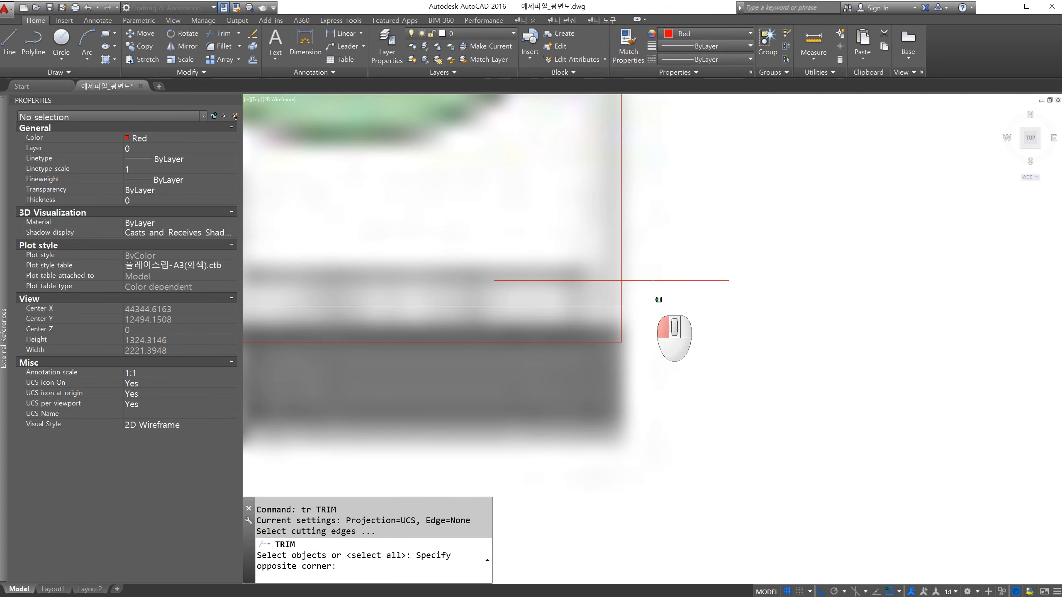
{"action": "left_click", "coordinate": [596, 295]}
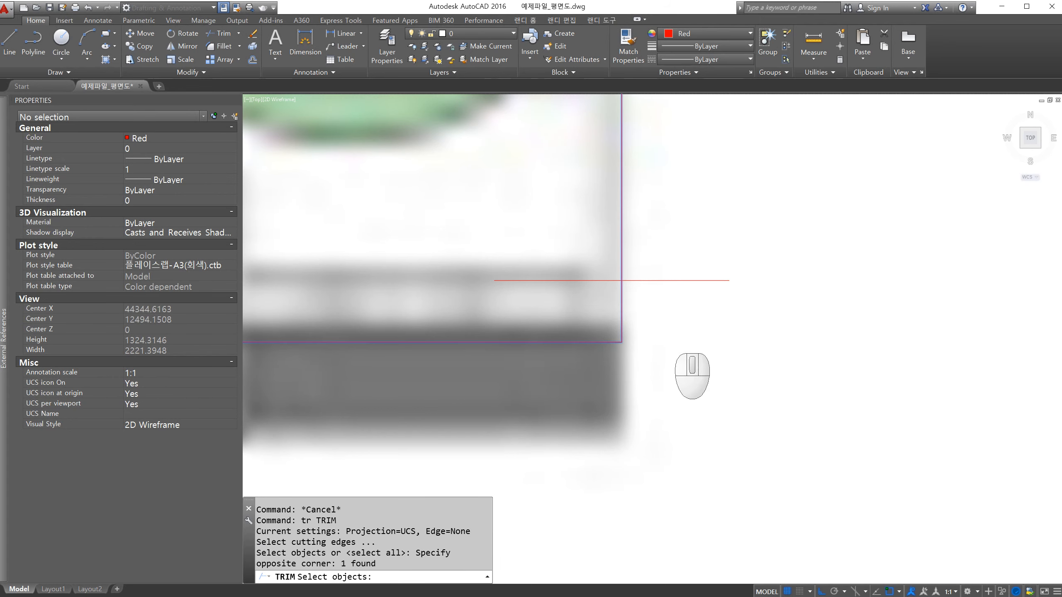
{"action": "key", "text": "Return"}
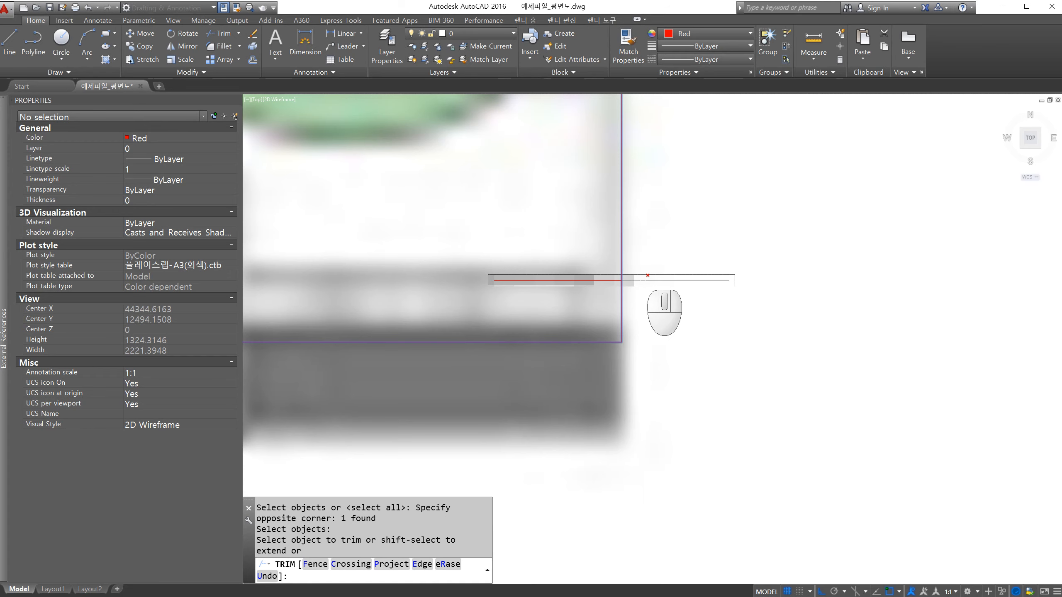
{"action": "left_click", "coordinate": [587, 270]}
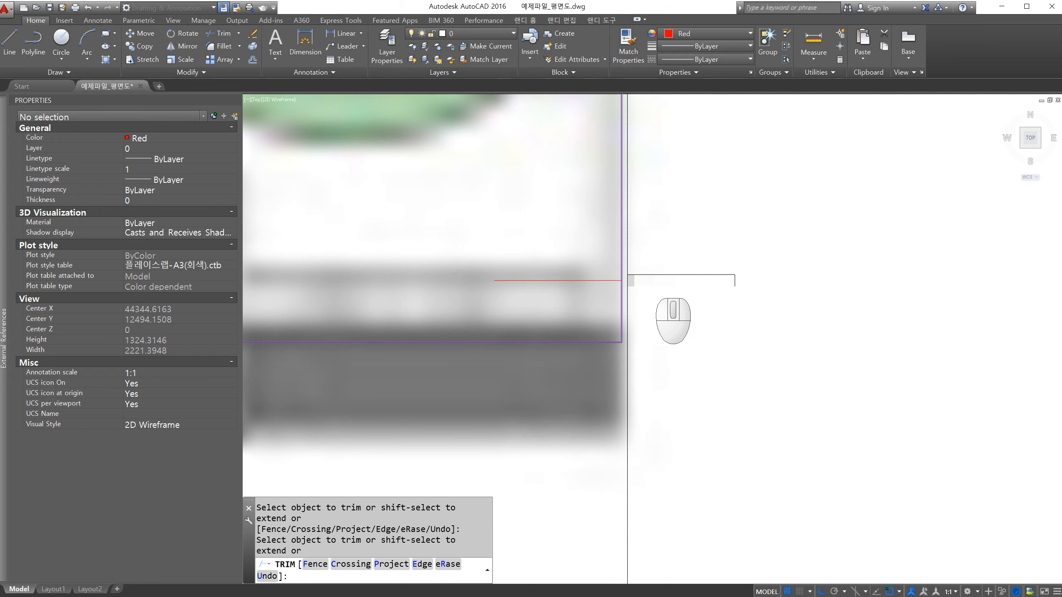
{"action": "scroll", "coordinate": [643, 314], "scroll_direction": "down", "scroll_amount": 4}
{"action": "key", "text": "Escape"}
{"action": "key", "text": "Escape"}
{"action": "key", "text": "Escape"}
{"action": "key", "text": "Escape"}
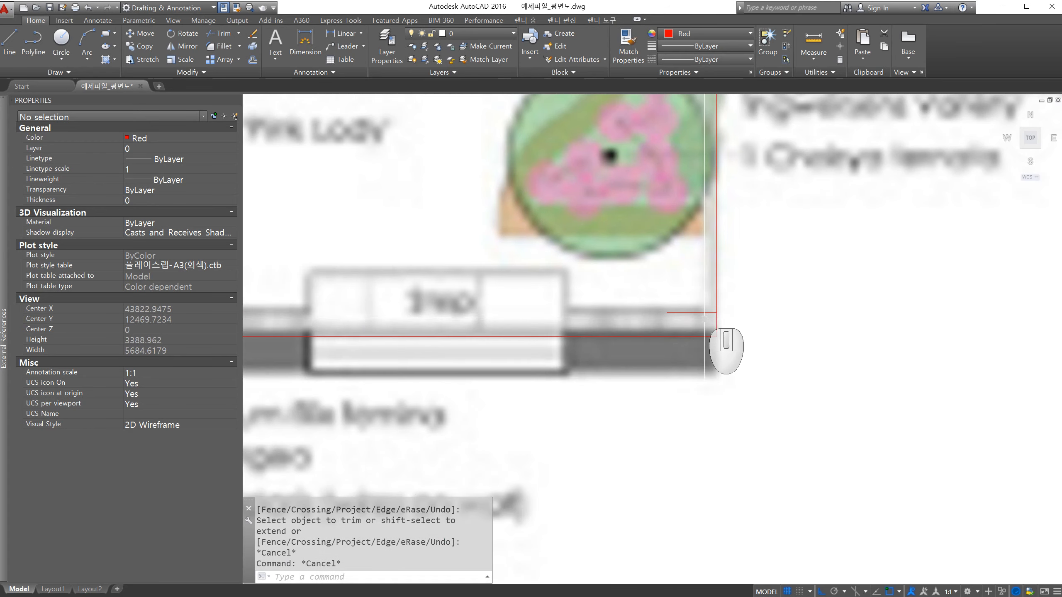
Step: Erase the short practice line above the boundary's lower-right corner
{"action": "left_click", "coordinate": [691, 319]}
{"action": "left_click", "coordinate": [678, 305]}
{"action": "type", "text": "E"}
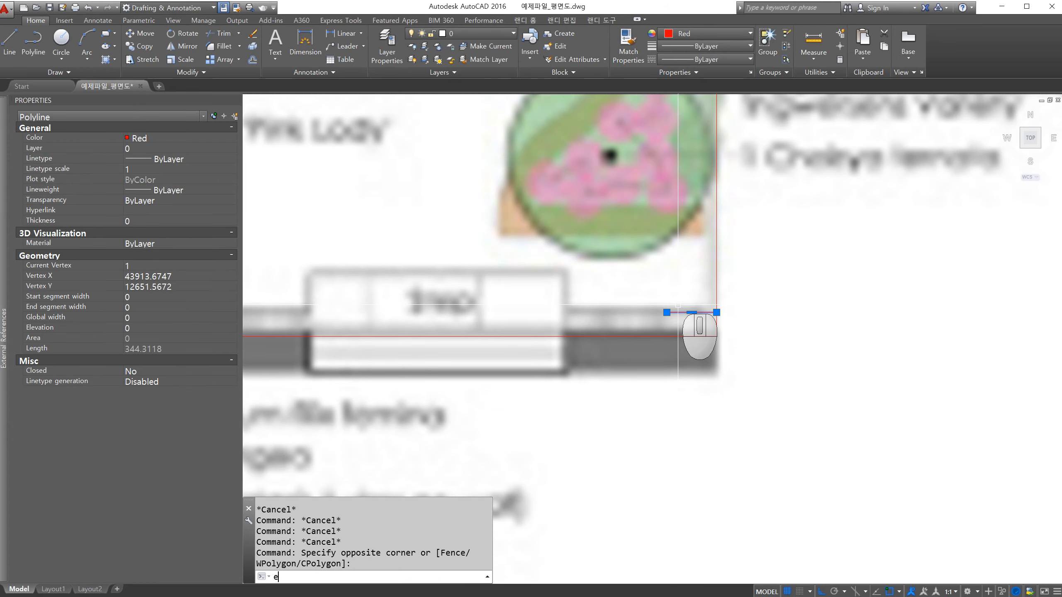
{"action": "key", "text": "Return"}
{"action": "scroll", "coordinate": [677, 313], "scroll_direction": "down", "scroll_amount": 10}
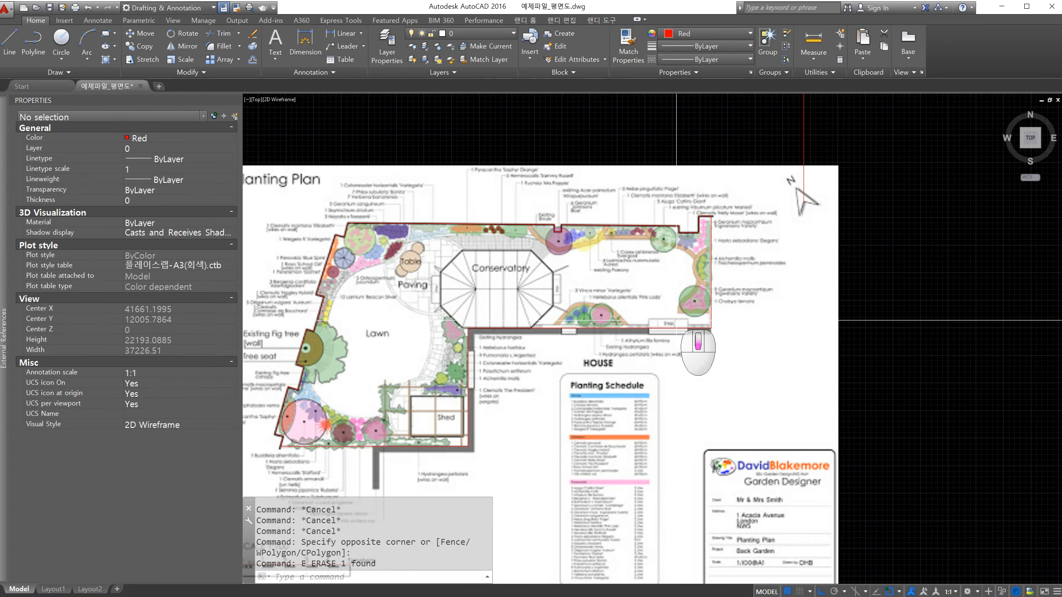
Step: Look over the garden plan around the conservatory, the lawn's curved edge and the shed
{"action": "mouse_move", "coordinate": [622, 340]}
{"action": "middle_mouse_down"}
{"action": "mouse_move", "coordinate": [735, 258]}
{"action": "mouse_move", "coordinate": [728, 291]}
{"action": "mouse_move", "coordinate": [674, 281]}
{"action": "middle_mouse_up"}
{"action": "key", "text": "Escape"}
{"action": "left_click", "coordinate": [580, 279]}
{"action": "left_click", "coordinate": [570, 240]}
{"action": "middle_click_drag", "start_coordinate": [528, 262], "coordinate": [560, 281]}
{"action": "key", "text": "Escape"}
{"action": "key", "text": "Escape"}
{"action": "scroll", "coordinate": [483, 345], "scroll_direction": "up", "scroll_amount": 4}
{"action": "middle_click_drag", "start_coordinate": [562, 190], "coordinate": [543, 254]}
{"action": "scroll", "coordinate": [543, 255], "scroll_direction": "down", "scroll_amount": 2}
{"action": "scroll", "coordinate": [534, 243], "scroll_direction": "up", "scroll_amount": 2}
{"action": "middle_click_drag", "start_coordinate": [610, 356], "coordinate": [623, 280]}
{"action": "scroll", "coordinate": [525, 330], "scroll_direction": "down", "scroll_amount": 2}
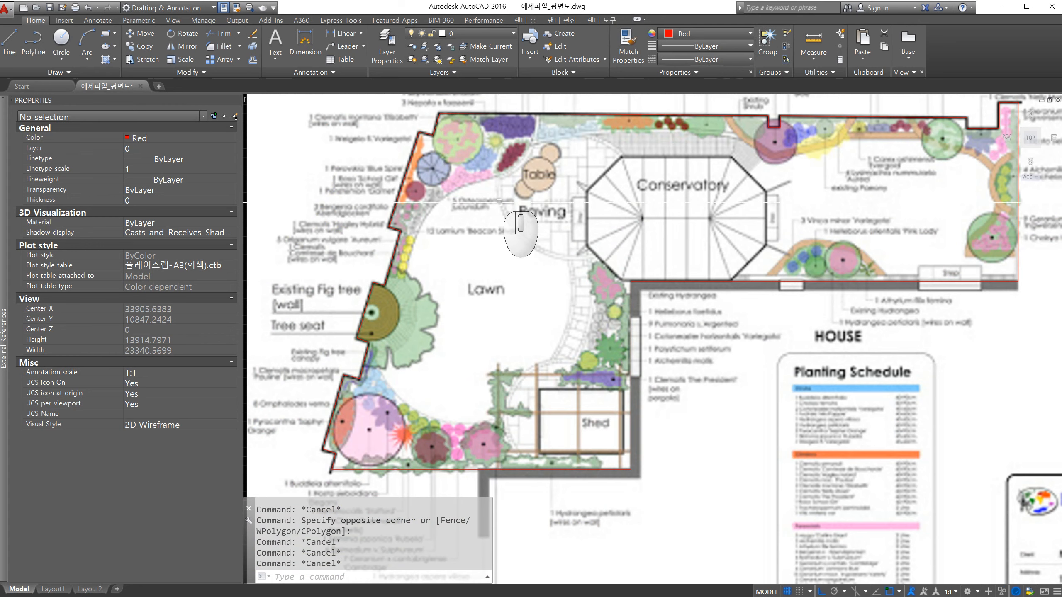
Step: Start a polyline at the upper end of the lawn's right edge beside the paving, with Ortho off
{"action": "scroll", "coordinate": [562, 382], "scroll_direction": "up", "scroll_amount": 2}
{"action": "middle_click_drag", "start_coordinate": [562, 210], "coordinate": [554, 221]}
{"action": "scroll", "coordinate": [553, 220], "scroll_direction": "up", "scroll_amount": 2}
{"action": "type", "text": "pl"}
{"action": "key", "text": "Return"}
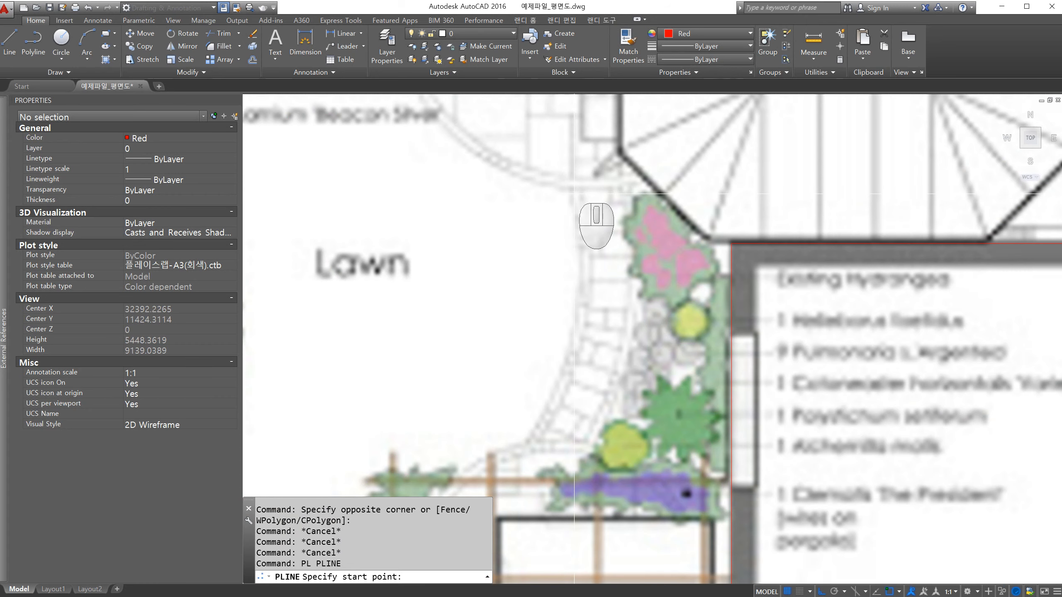
{"action": "left_click", "coordinate": [569, 190]}
{"action": "scroll", "coordinate": [452, 263], "scroll_direction": "down", "scroll_amount": 4}
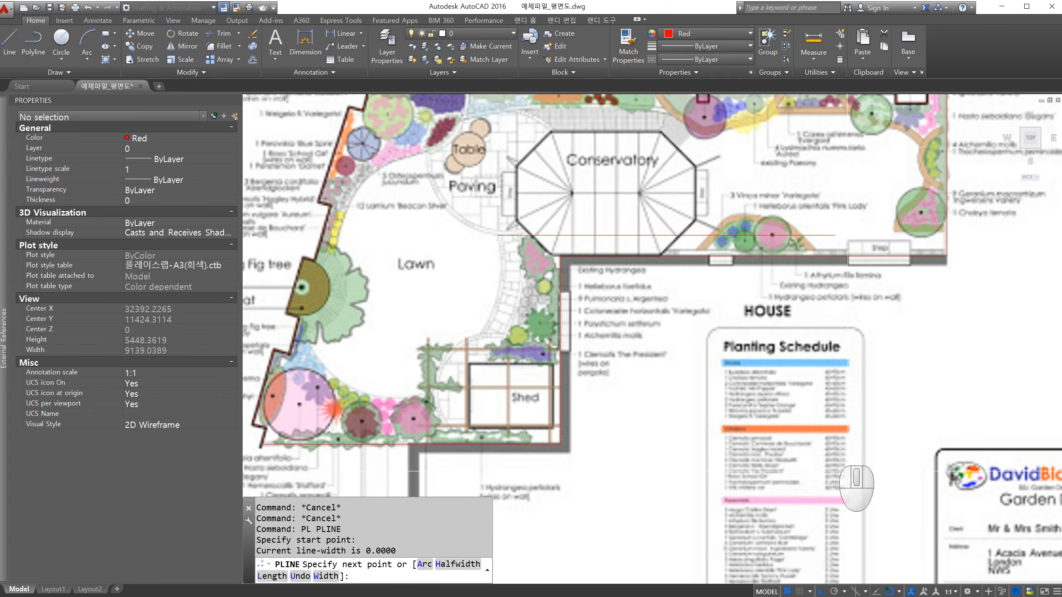
{"action": "left_click", "coordinate": [821, 591]}
{"action": "scroll", "coordinate": [494, 300], "scroll_direction": "up", "scroll_amount": 4}
{"action": "left_click", "coordinate": [402, 552]}
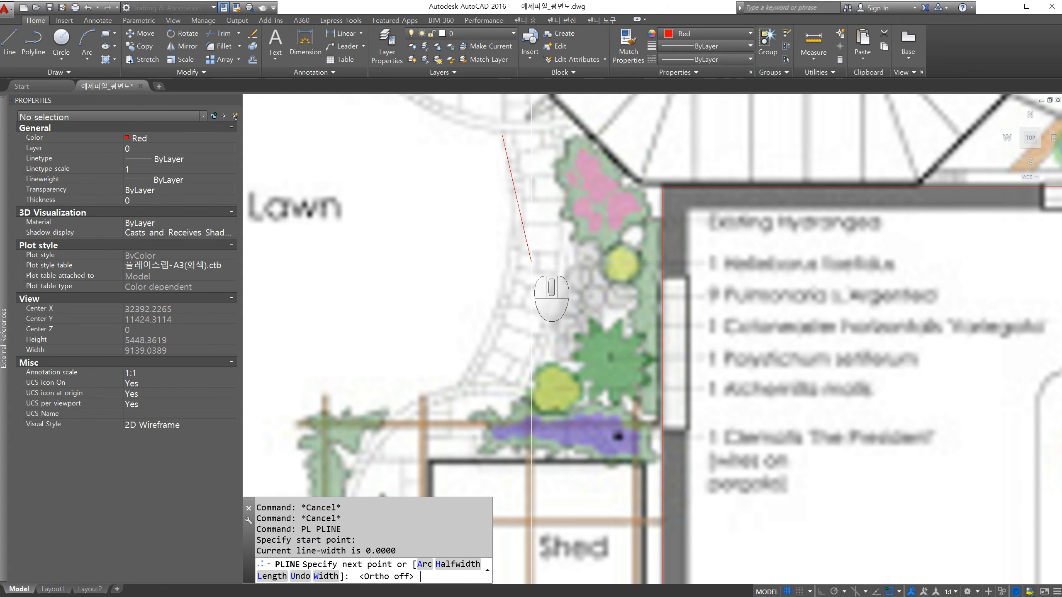
Step: Trace the lawn's right edge with a second-point polyline arc ending at the bend above the shed's pergola
{"action": "type", "text": "a"}
{"action": "key", "text": "Return"}
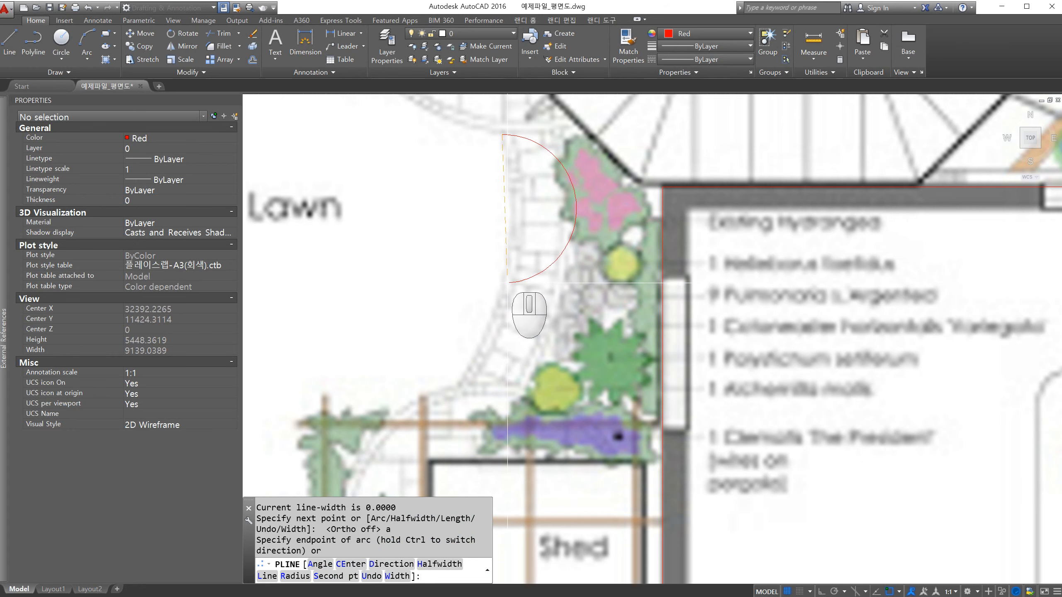
{"action": "key", "text": "Return"}
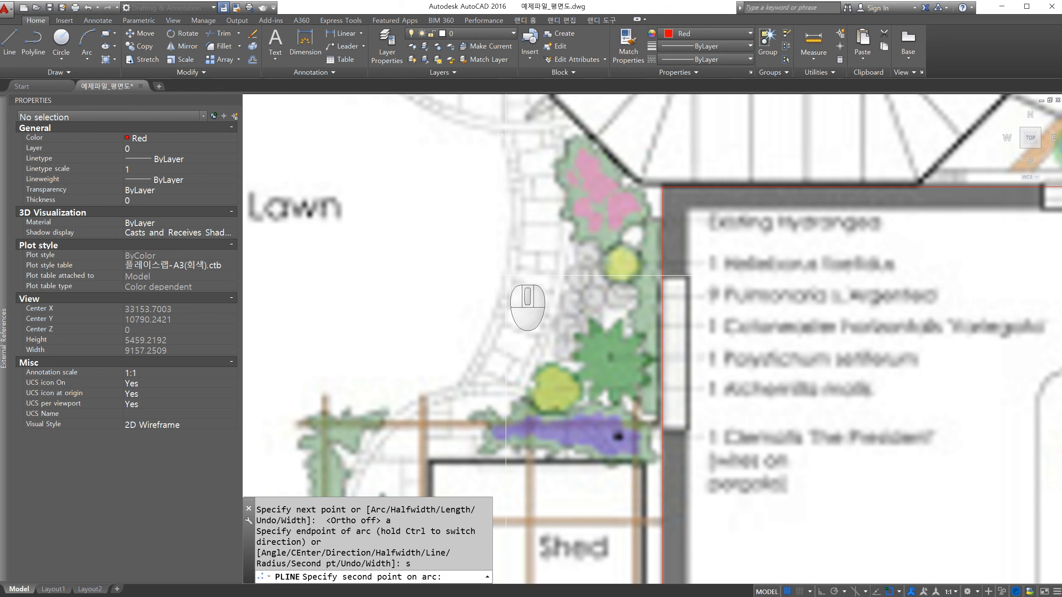
{"action": "left_click", "coordinate": [505, 275]}
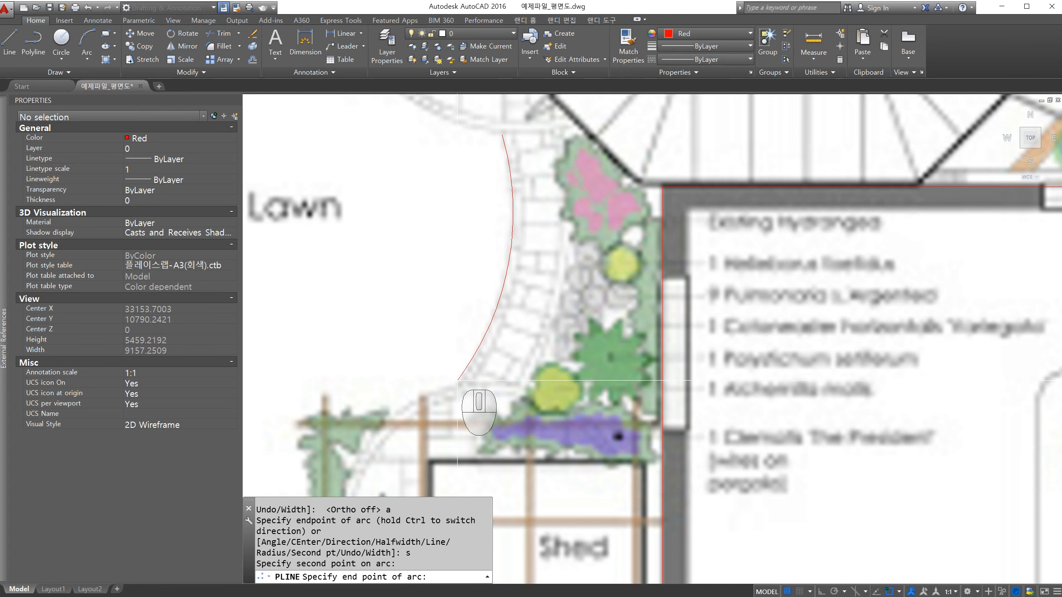
{"action": "left_click", "coordinate": [457, 387]}
Step: Continue with a second-point arc along the curved edge beside the shed, ending near the pink plant
{"action": "scroll", "coordinate": [460, 401], "scroll_direction": "down", "scroll_amount": 3}
{"action": "scroll", "coordinate": [465, 417], "scroll_direction": "up", "scroll_amount": 3}
{"action": "left_click", "coordinate": [376, 576]}
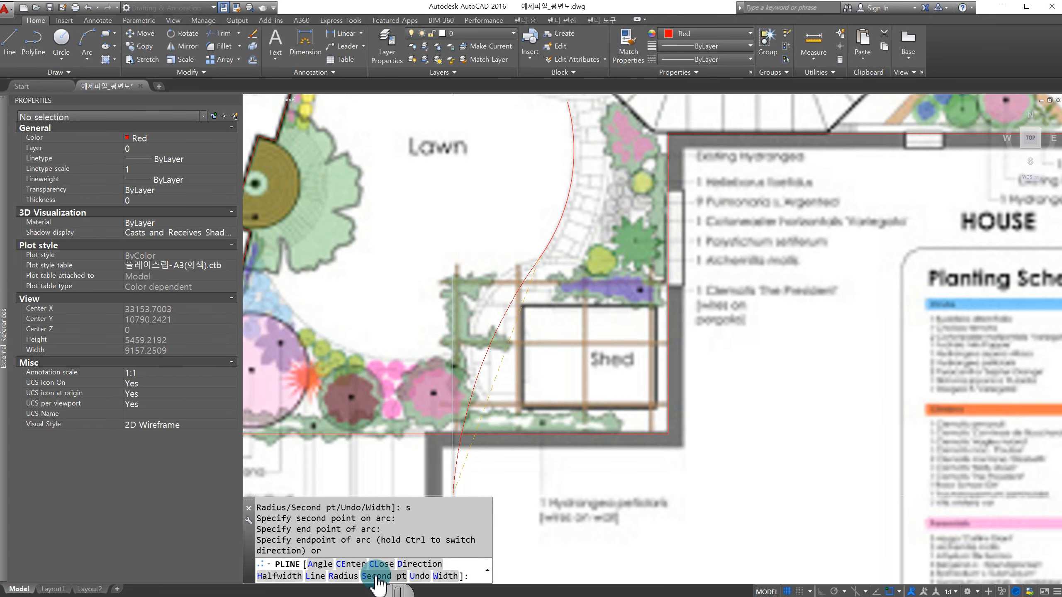
{"action": "scroll", "coordinate": [483, 324], "scroll_direction": "up", "scroll_amount": 2}
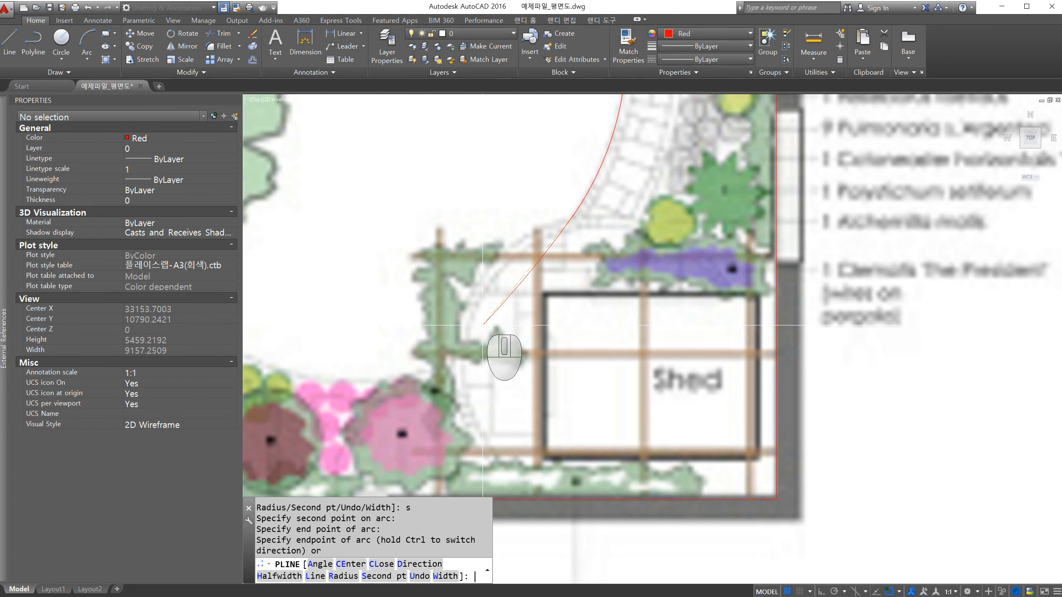
{"action": "key", "text": "Return"}
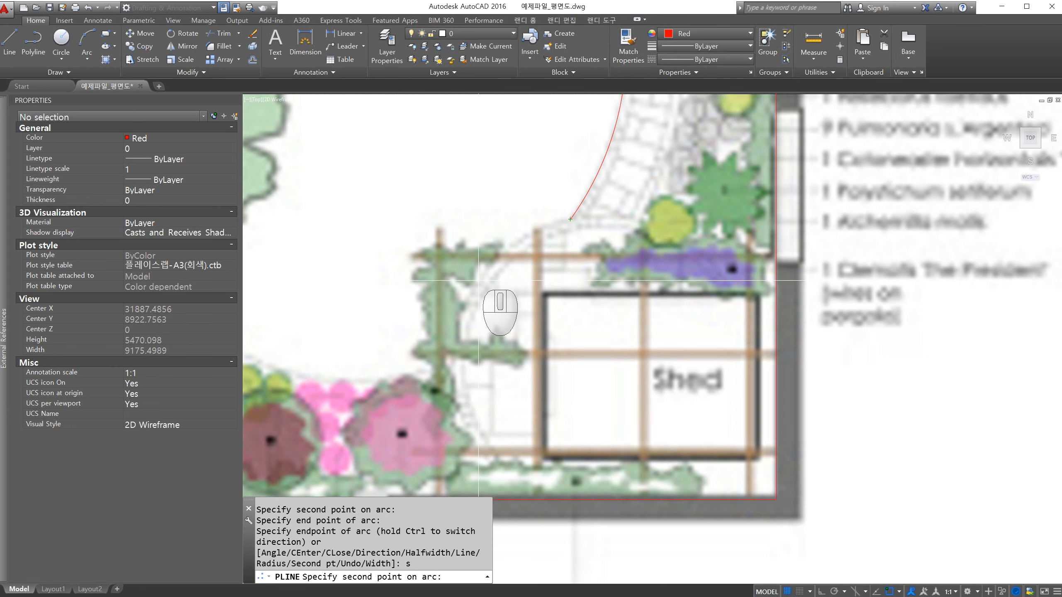
{"action": "left_click", "coordinate": [478, 281]}
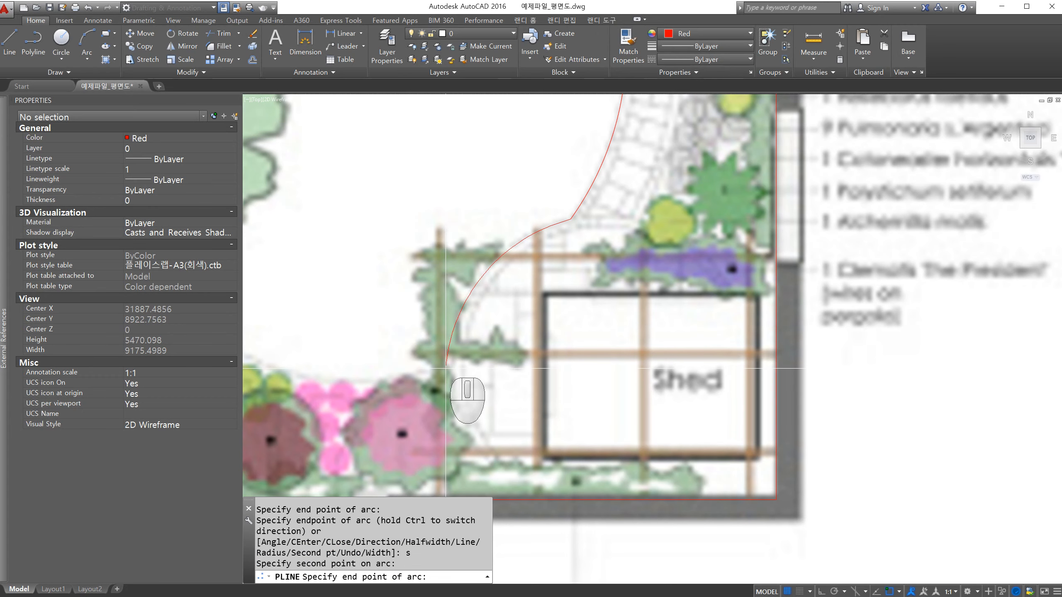
{"action": "left_click", "coordinate": [445, 368]}
Step: Add a second-point arc along the lawn's lower planting bed, ending below the fig tree canopy
{"action": "scroll", "coordinate": [524, 344], "scroll_direction": "down", "scroll_amount": 2}
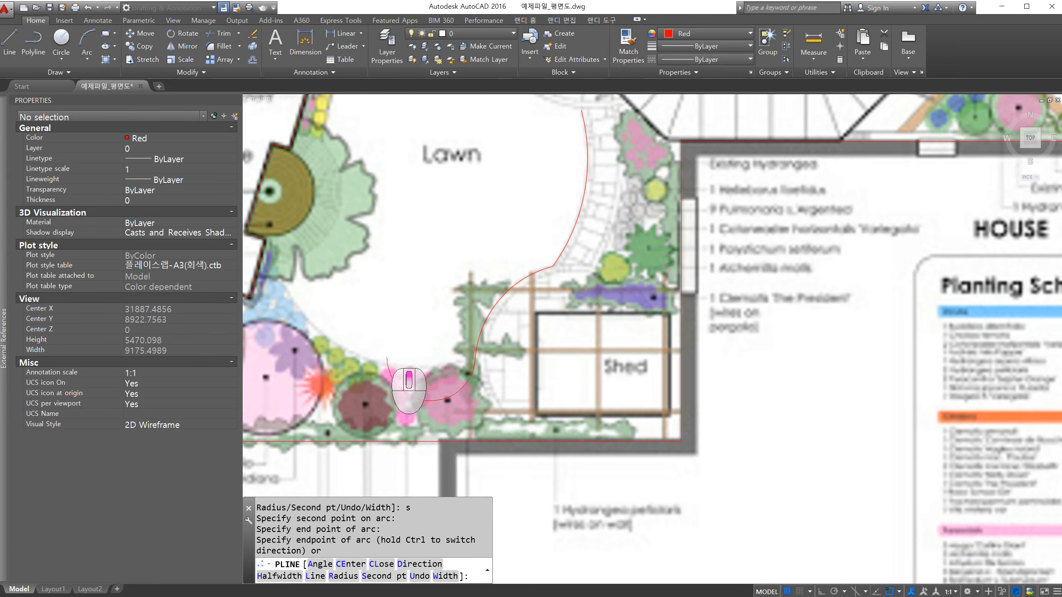
{"action": "scroll", "coordinate": [409, 391], "scroll_direction": "up", "scroll_amount": 4}
{"action": "scroll", "coordinate": [473, 384], "scroll_direction": "down", "scroll_amount": 4}
{"action": "key", "text": "Return"}
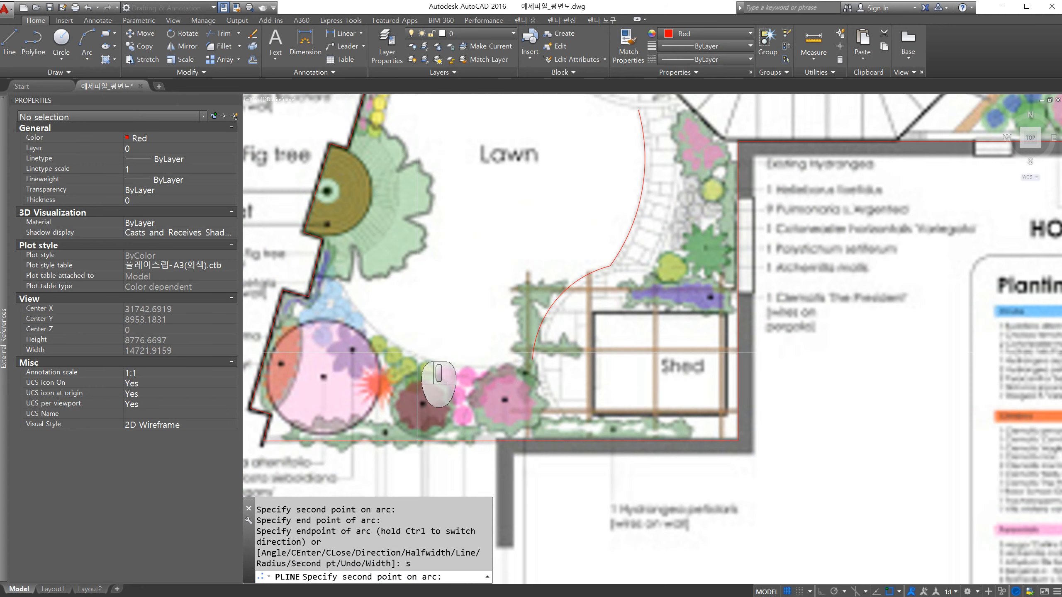
{"action": "left_click", "coordinate": [413, 353]}
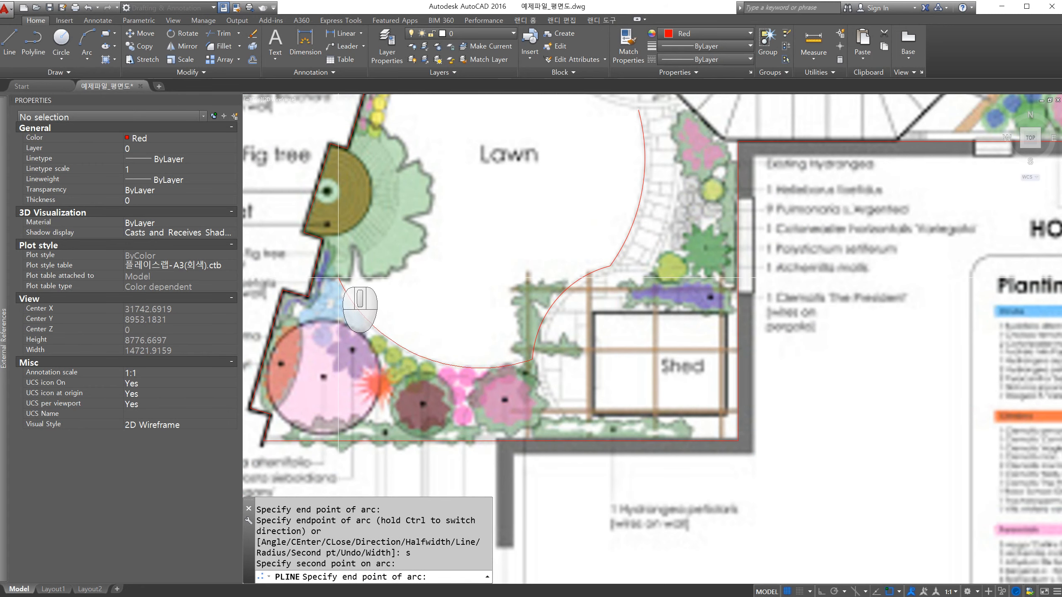
{"action": "left_click", "coordinate": [338, 277]}
Step: Try a short straight polyline segment from the lower arc's end into the fig tree canopy, and undo it
{"action": "scroll", "coordinate": [376, 278], "scroll_direction": "down", "scroll_amount": 4}
{"action": "scroll", "coordinate": [389, 279], "scroll_direction": "up", "scroll_amount": 4}
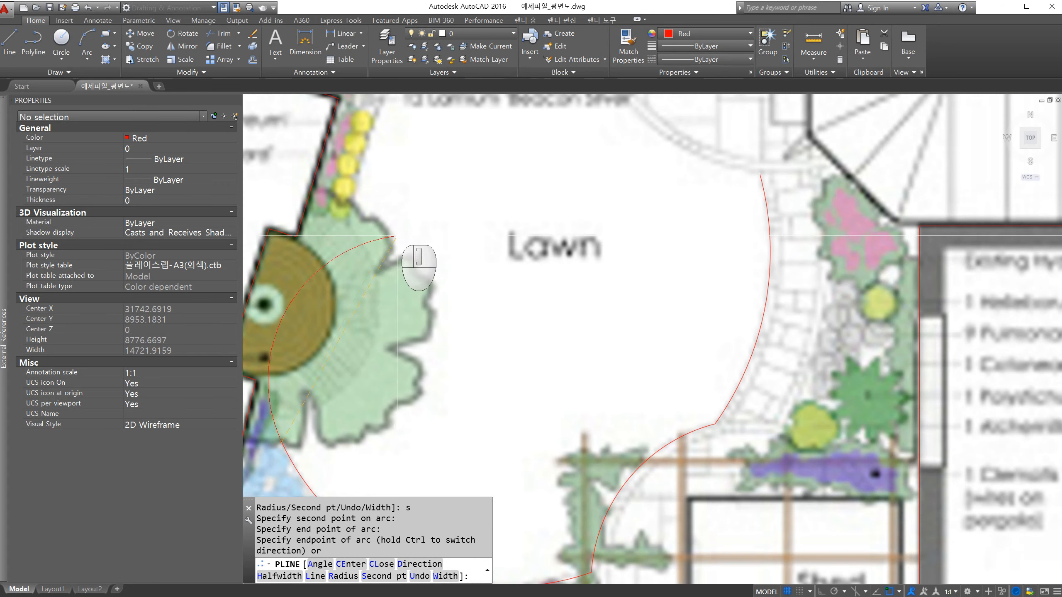
{"action": "scroll", "coordinate": [389, 280], "scroll_direction": "down", "scroll_amount": 4}
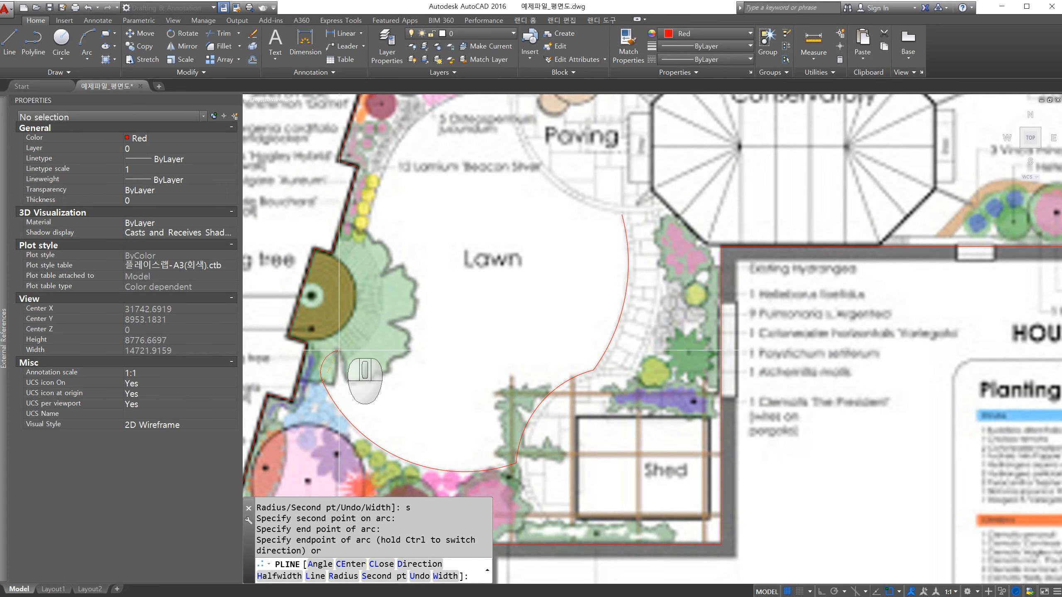
{"action": "scroll", "coordinate": [325, 358], "scroll_direction": "up", "scroll_amount": 4}
{"action": "scroll", "coordinate": [325, 359], "scroll_direction": "up", "scroll_amount": 2}
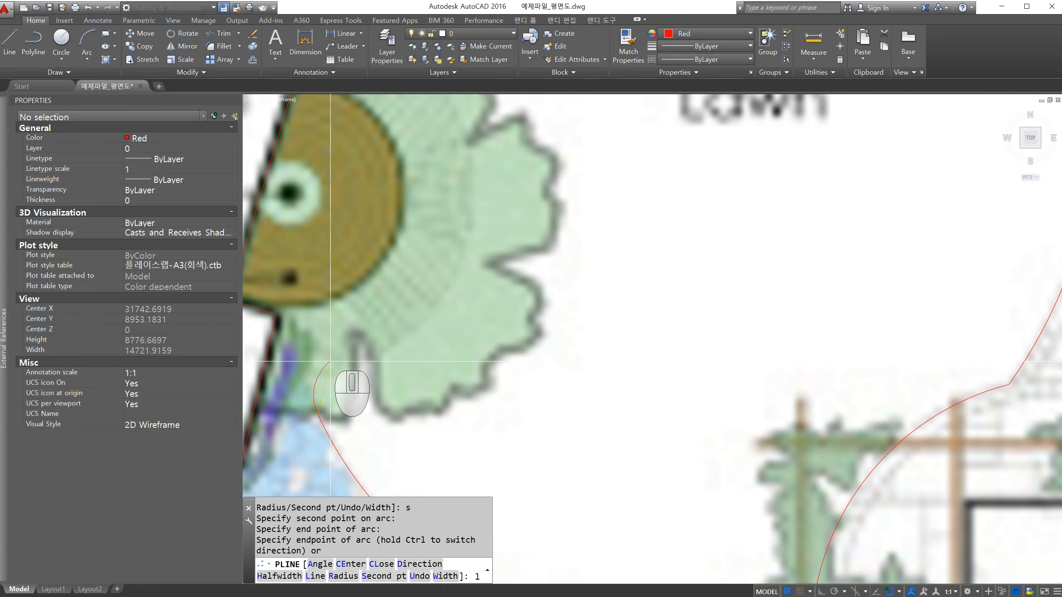
{"action": "key", "text": "Return"}
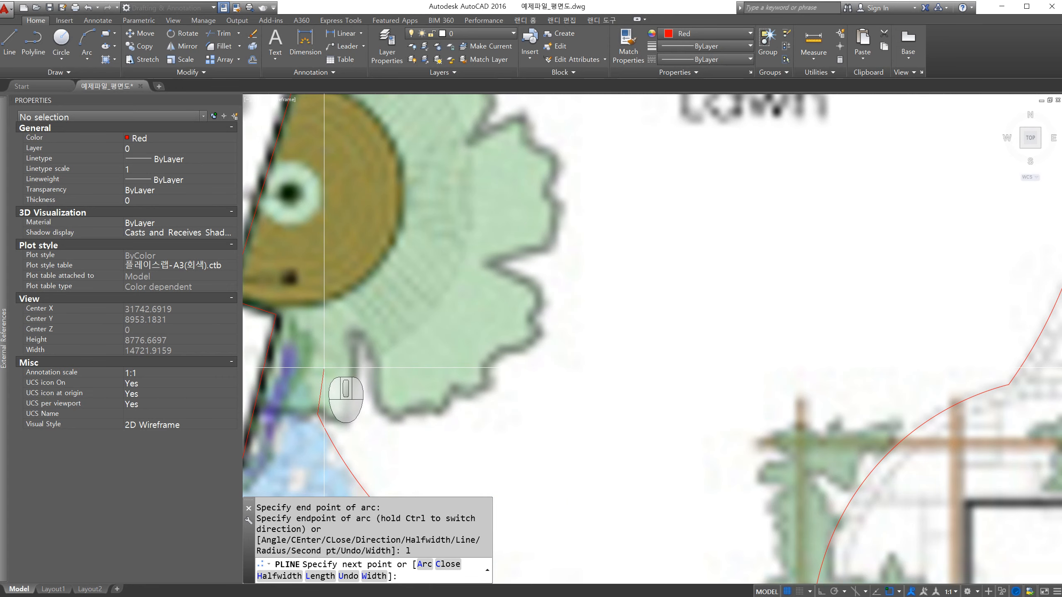
{"action": "scroll", "coordinate": [324, 368], "scroll_direction": "down", "scroll_amount": 2}
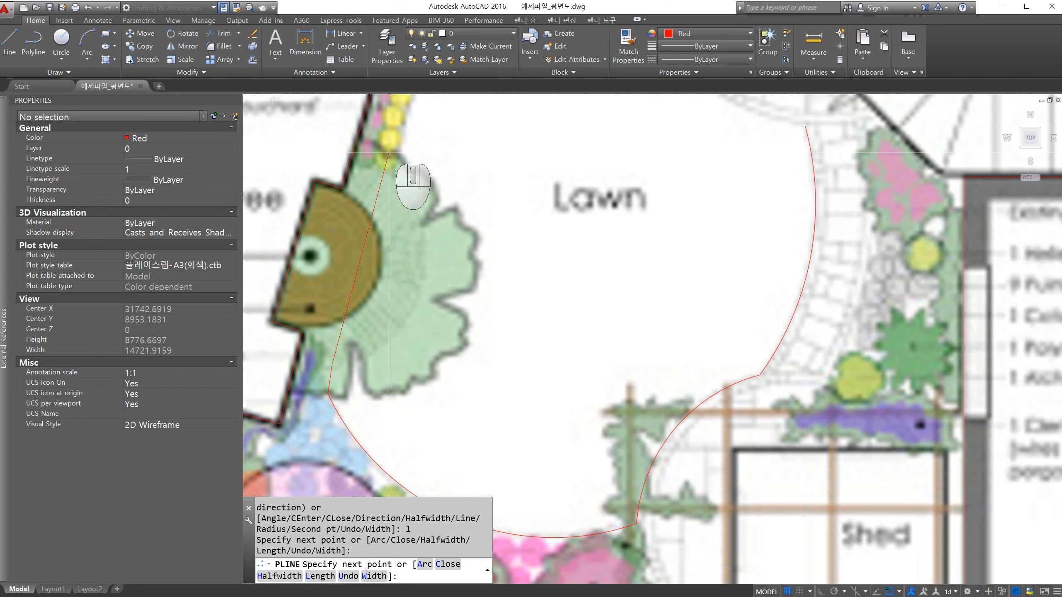
{"action": "scroll", "coordinate": [347, 299], "scroll_direction": "down", "scroll_amount": 4}
{"action": "scroll", "coordinate": [358, 300], "scroll_direction": "up", "scroll_amount": 4}
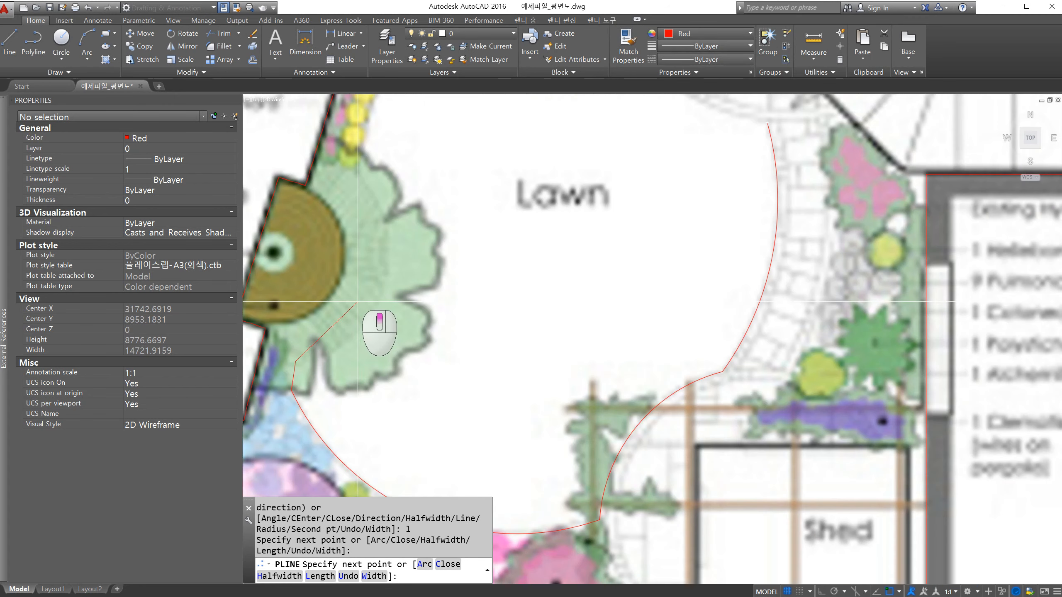
{"action": "mouse_move", "coordinate": [320, 386]}
{"action": "middle_mouse_down"}
{"action": "mouse_move", "coordinate": [359, 168]}
{"action": "mouse_move", "coordinate": [369, 215]}
{"action": "middle_mouse_up"}
{"action": "type", "text": "u"}
{"action": "key", "text": "Return"}
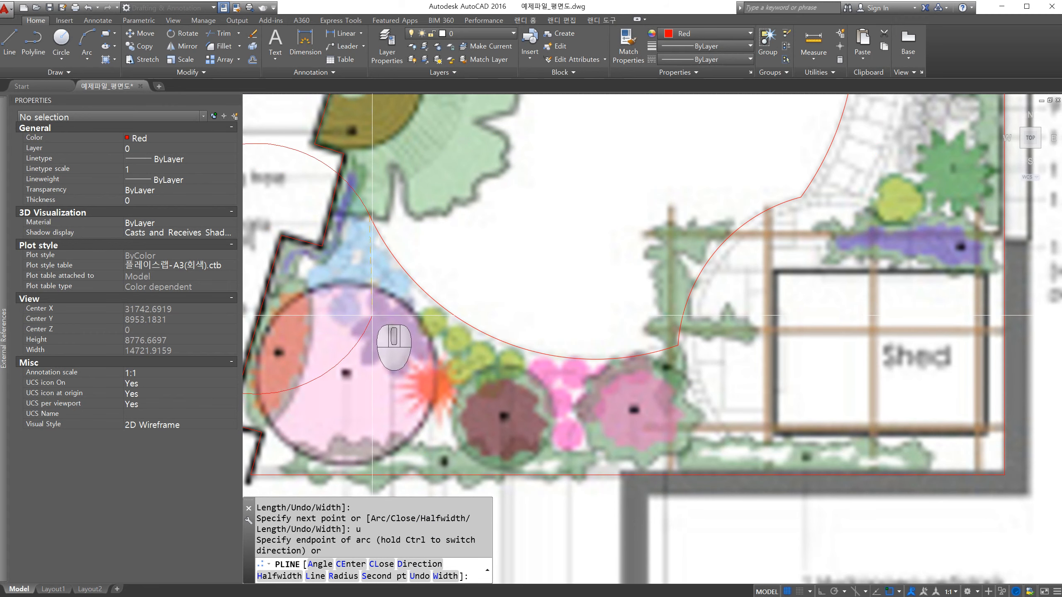
Step: Try the straight segment under the fig tree once more and undo it within the polyline
{"action": "key", "text": "Return"}
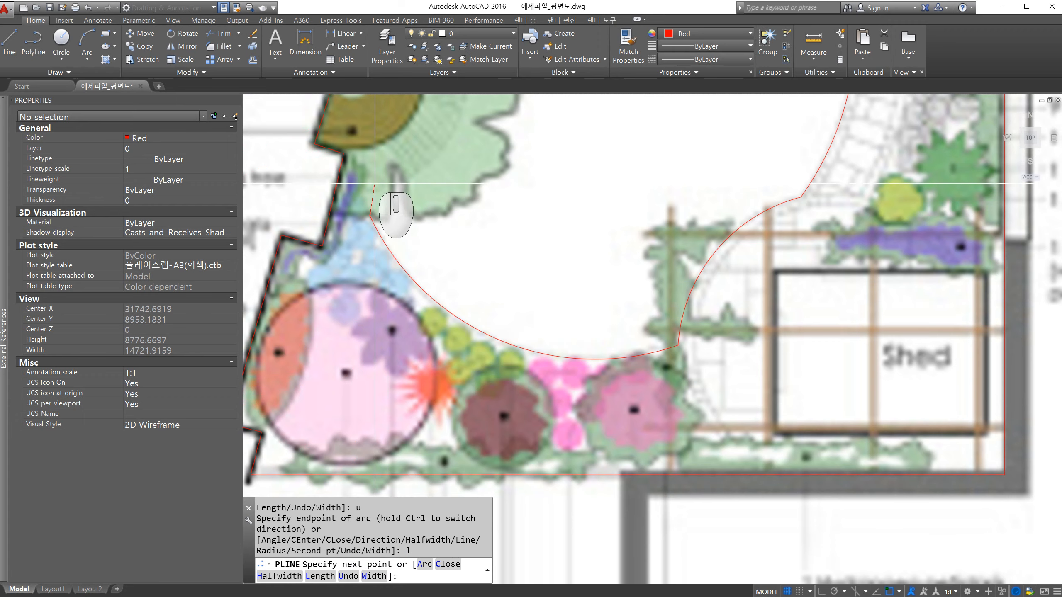
{"action": "scroll", "coordinate": [378, 184], "scroll_direction": "down", "scroll_amount": 5}
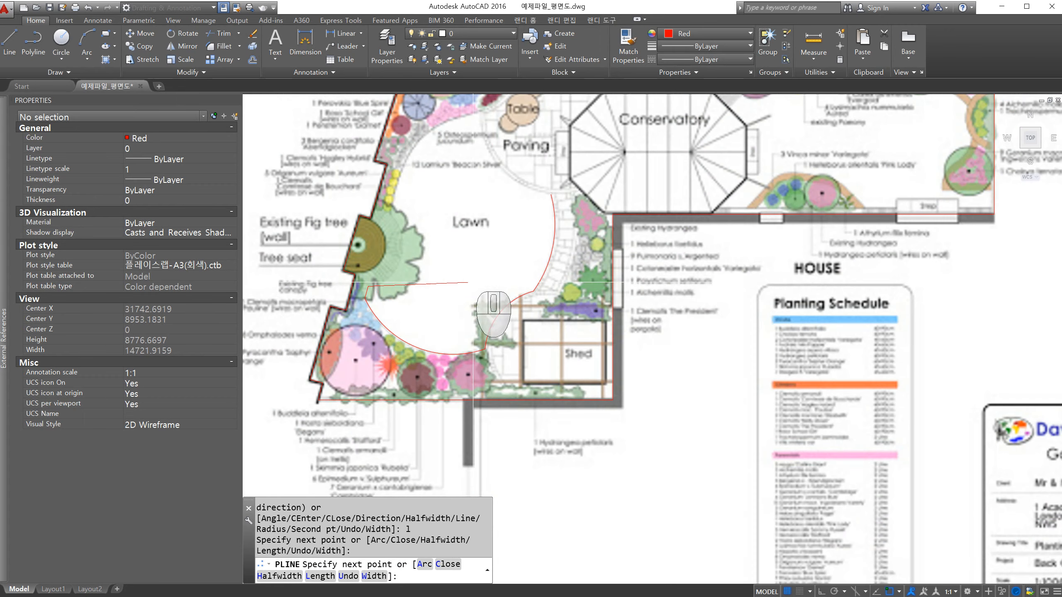
{"action": "scroll", "coordinate": [391, 288], "scroll_direction": "up", "scroll_amount": 6}
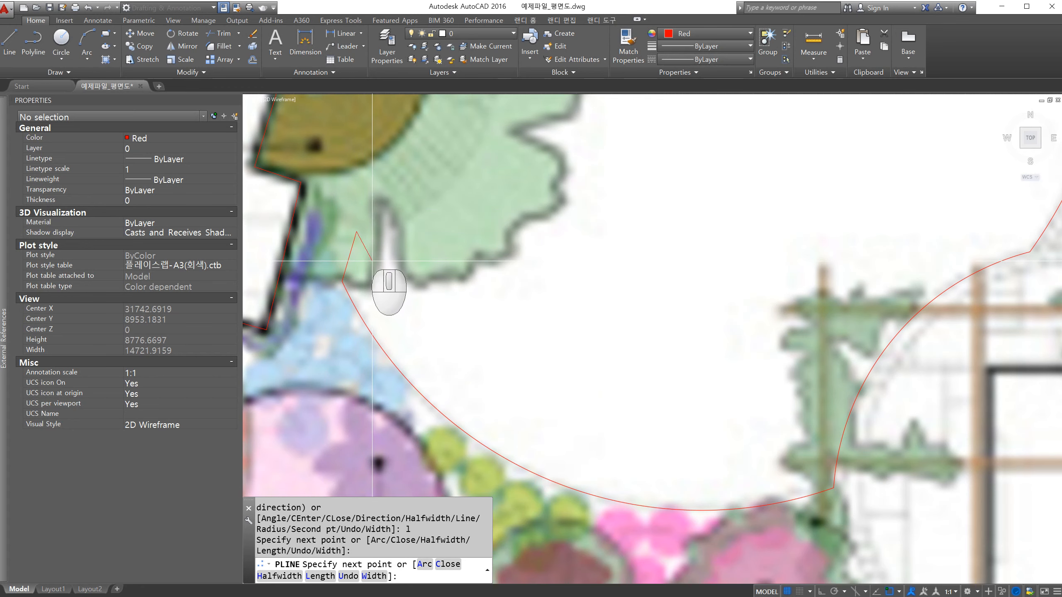
{"action": "type", "text": "u"}
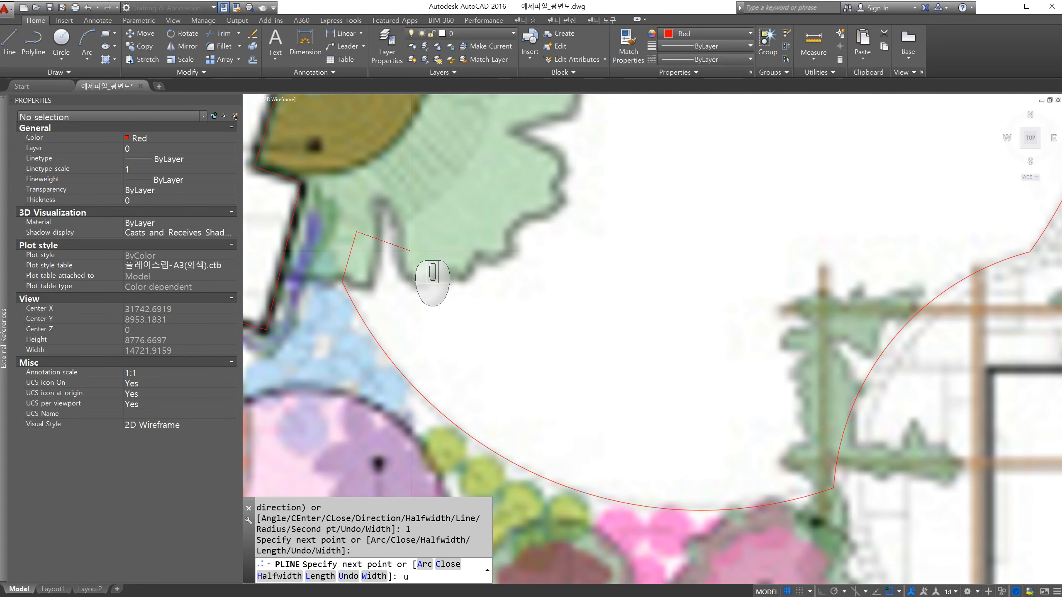
{"action": "key", "text": "Return"}
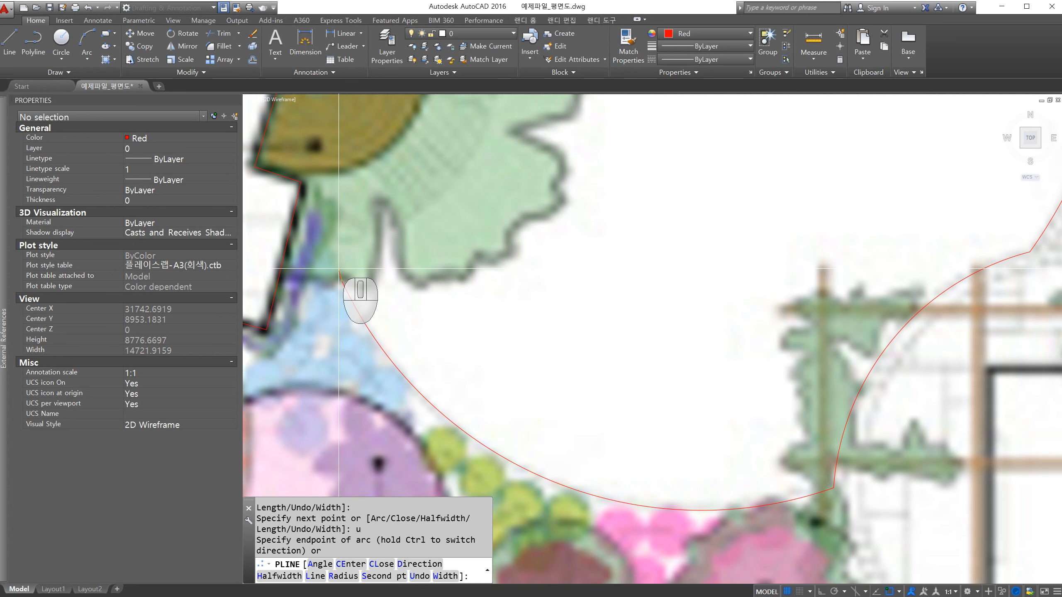
Step: Add a short straight polyline segment from the lower arc's end up into the fig tree canopy
{"action": "key", "text": "Return"}
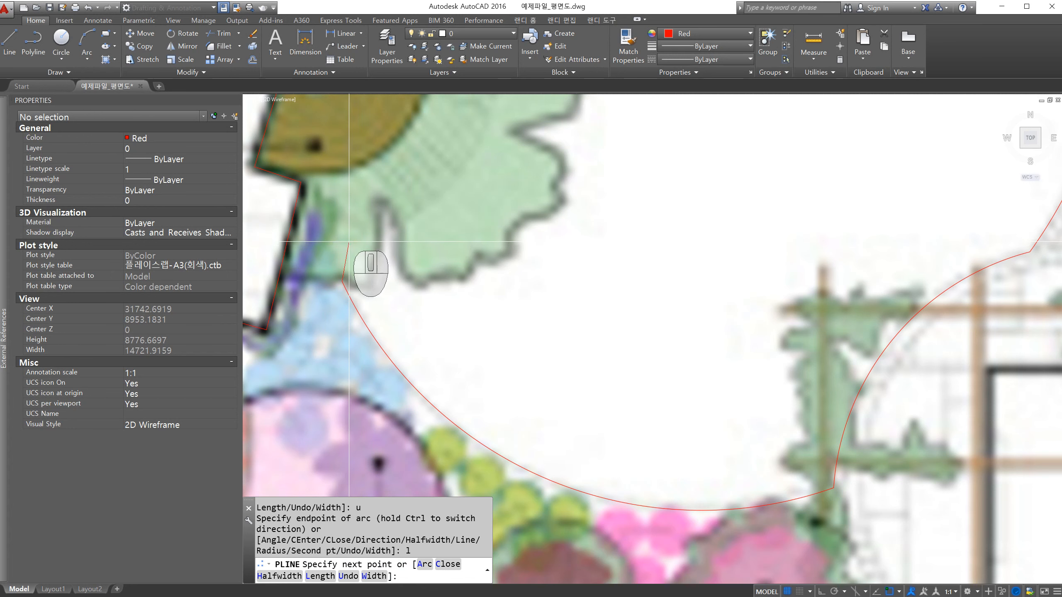
{"action": "left_click", "coordinate": [349, 241]}
{"action": "scroll", "coordinate": [352, 267], "scroll_direction": "down", "scroll_amount": 5}
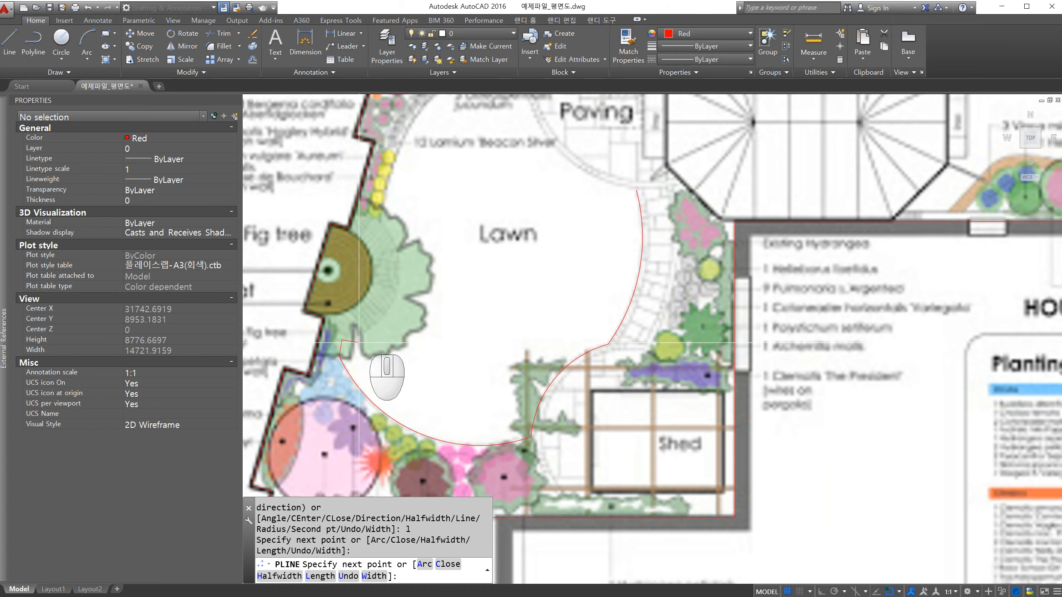
{"action": "scroll", "coordinate": [338, 382], "scroll_direction": "up", "scroll_amount": 5}
{"action": "scroll", "coordinate": [338, 339], "scroll_direction": "down", "scroll_amount": 5}
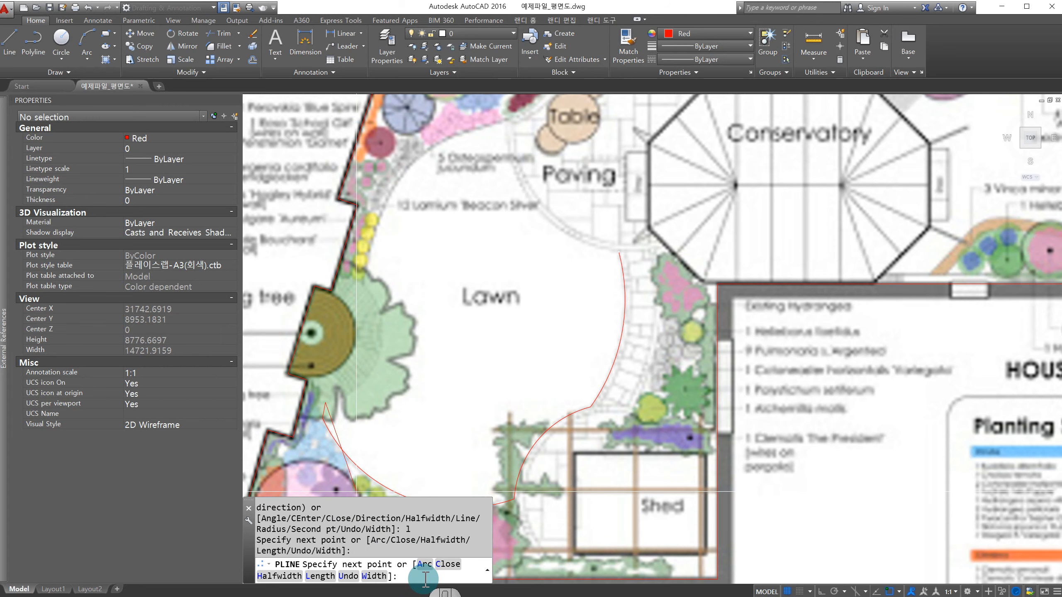
Step: Switch the polyline to arc mode and add a second-point arc through the fig tree canopy up to the yellow plants
{"action": "type", "text": "a"}
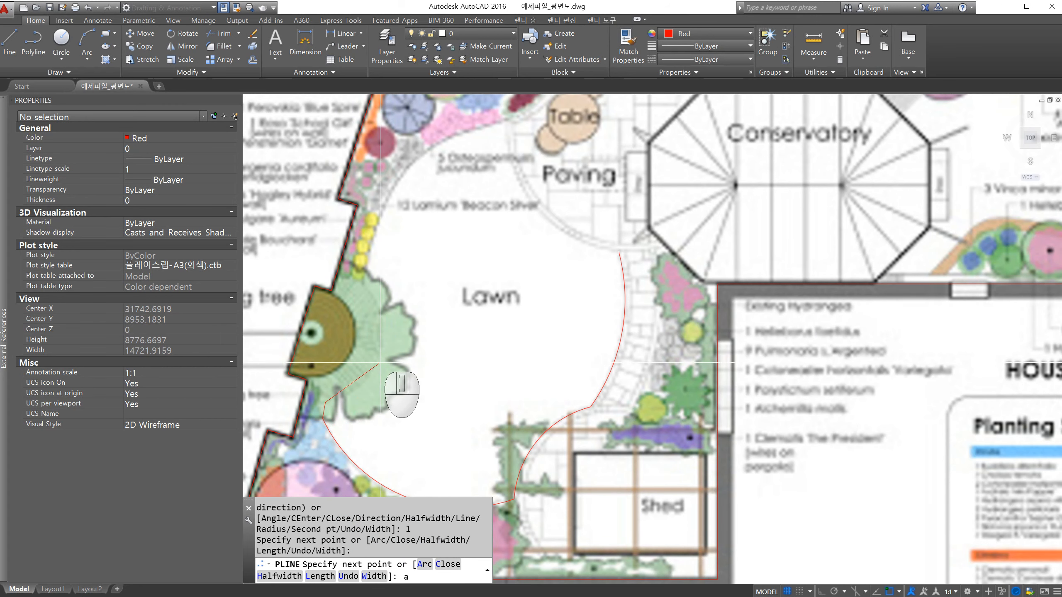
{"action": "key", "text": "Return"}
{"action": "scroll", "coordinate": [379, 363], "scroll_direction": "up", "scroll_amount": 2}
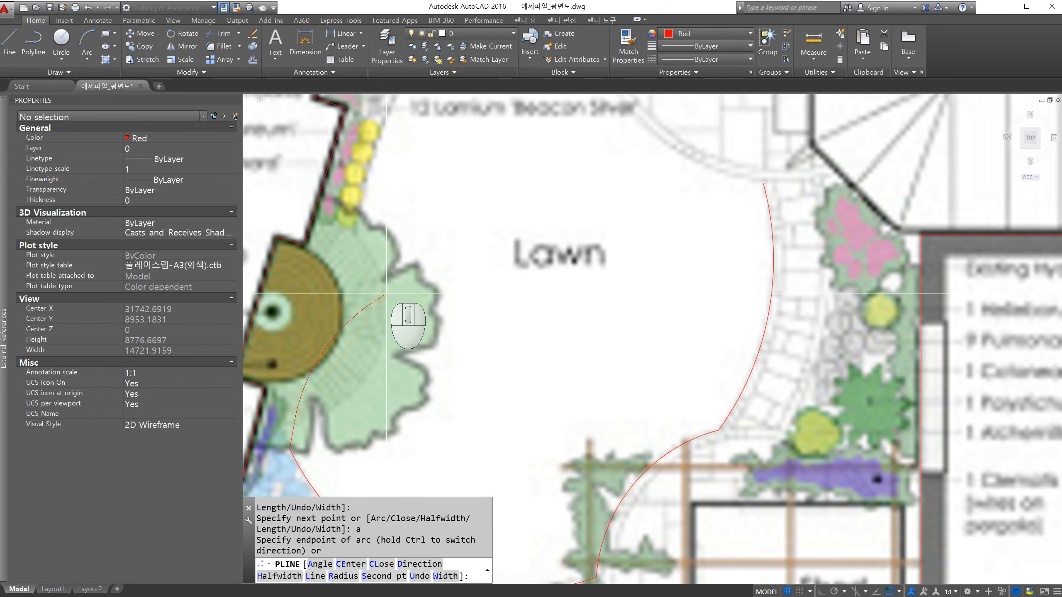
{"action": "type", "text": "s"}
{"action": "key", "text": "Return"}
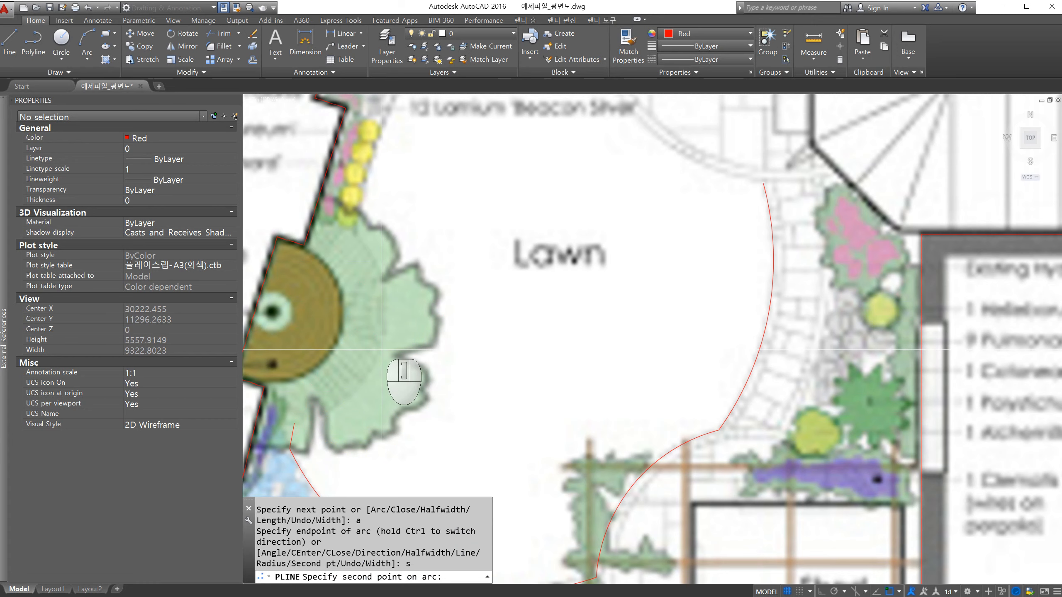
{"action": "left_click", "coordinate": [380, 349]}
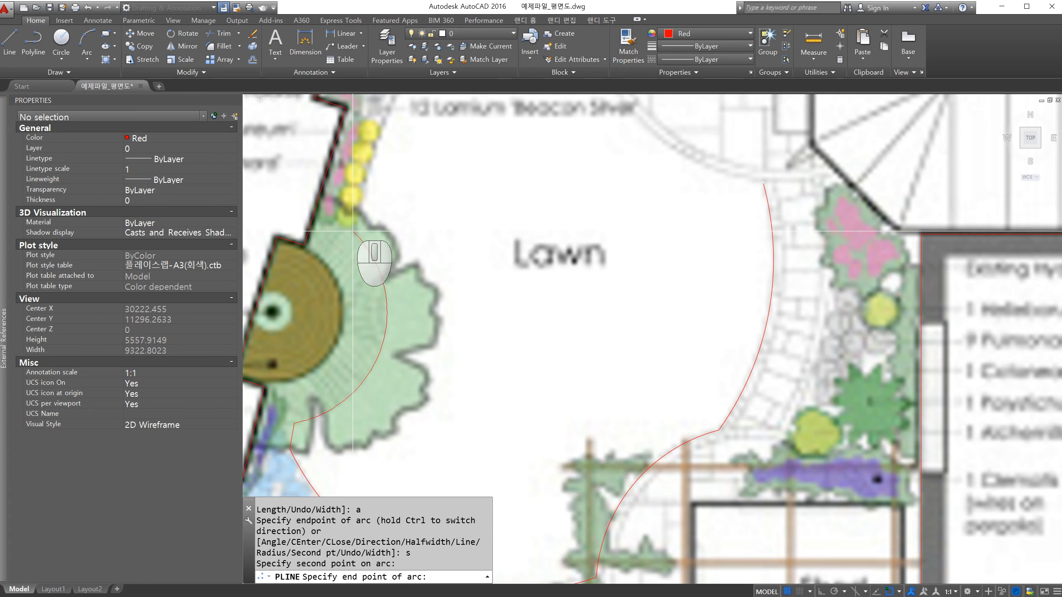
{"action": "left_click", "coordinate": [353, 232]}
Step: Add a second-point arc along the lawn edge from the fig tree canopy past the yellow plants towards the pink flower bed
{"action": "scroll", "coordinate": [369, 420], "scroll_direction": "down", "scroll_amount": 4}
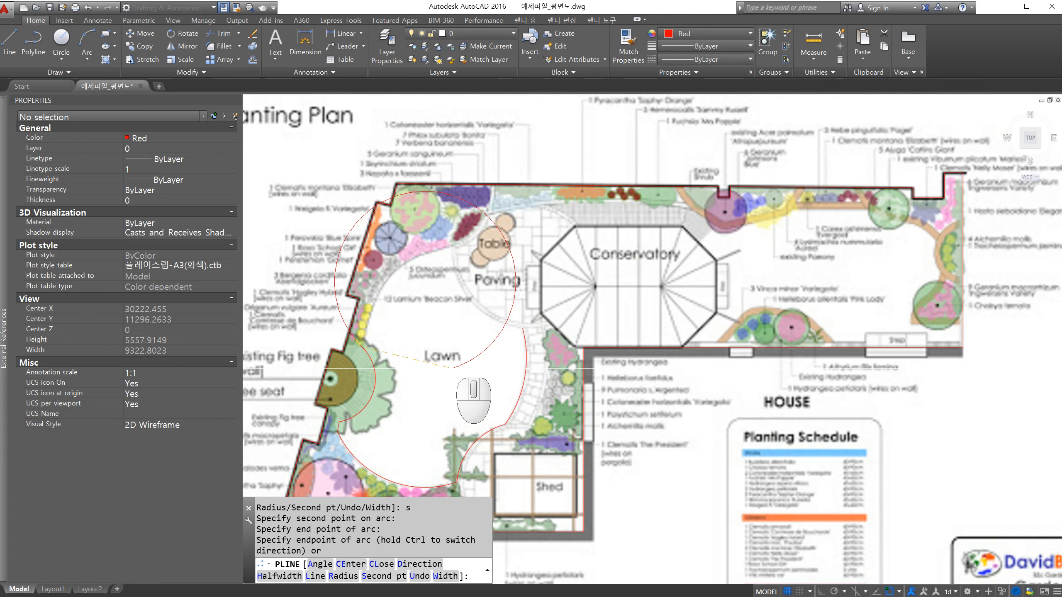
{"action": "mouse_move", "coordinate": [405, 395]}
{"action": "middle_mouse_down"}
{"action": "mouse_move", "coordinate": [429, 355]}
{"action": "mouse_move", "coordinate": [416, 393]}
{"action": "middle_mouse_up"}
{"action": "middle_click_drag", "start_coordinate": [399, 331], "coordinate": [304, 286]}
{"action": "key", "text": "Return"}
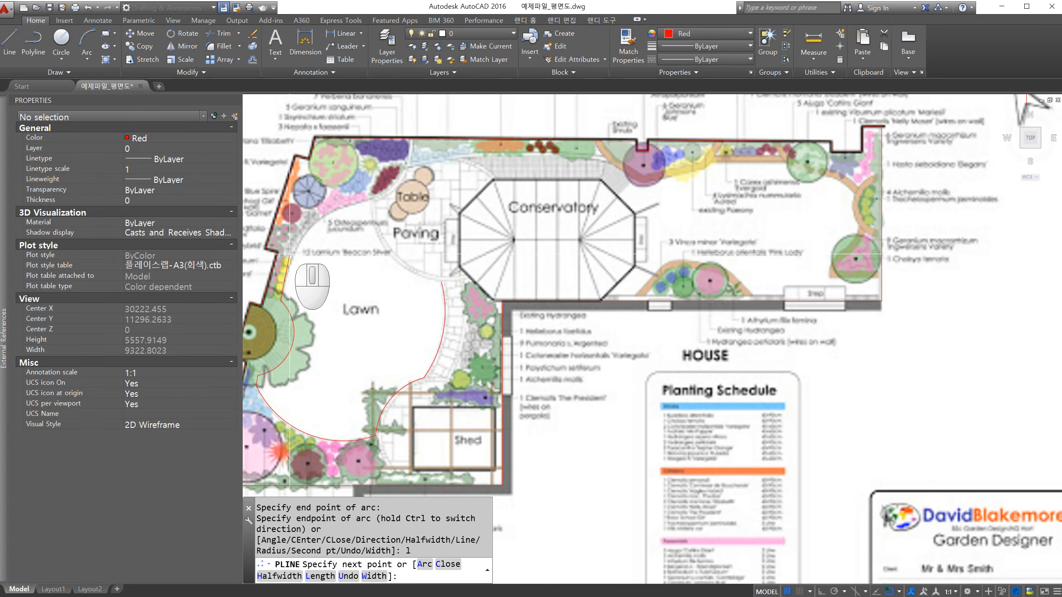
{"action": "scroll", "coordinate": [315, 272], "scroll_direction": "up", "scroll_amount": 5}
{"action": "scroll", "coordinate": [297, 309], "scroll_direction": "down", "scroll_amount": 2}
{"action": "scroll", "coordinate": [292, 321], "scroll_direction": "up", "scroll_amount": 2}
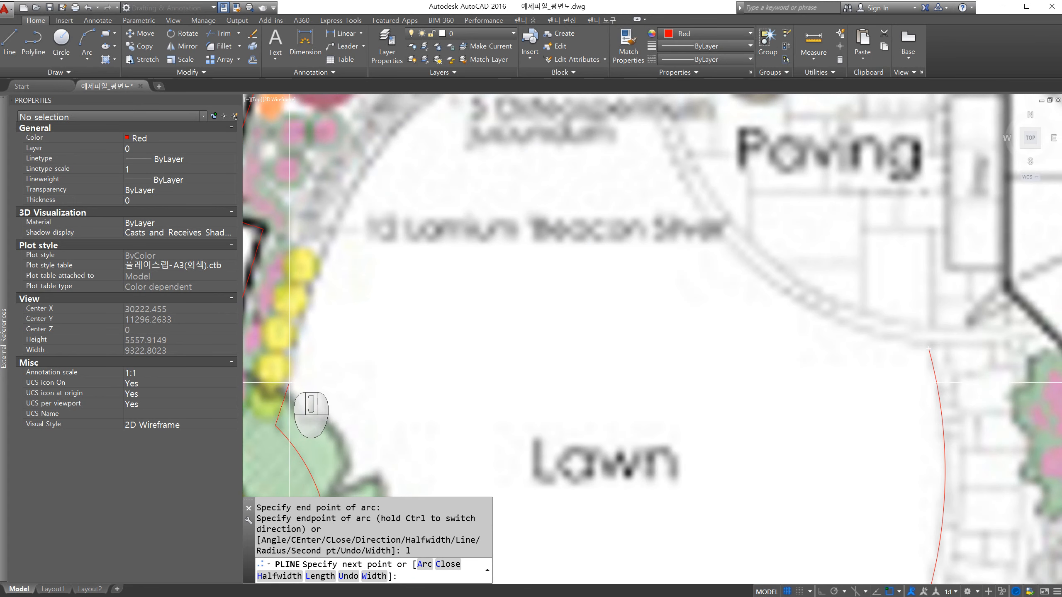
{"action": "scroll", "coordinate": [330, 376], "scroll_direction": "down", "scroll_amount": 2}
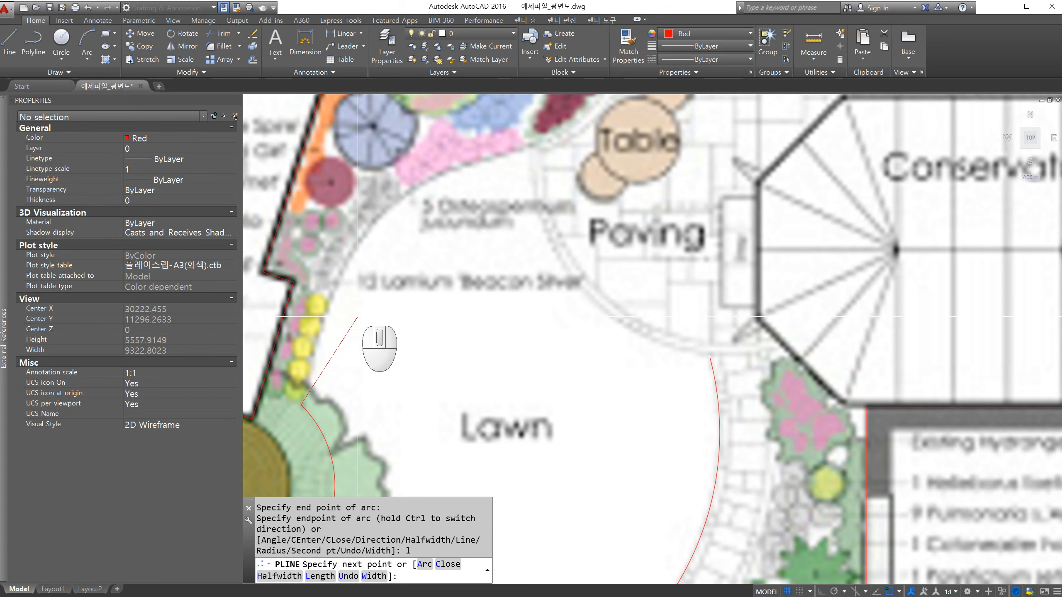
{"action": "key", "text": "Return"}
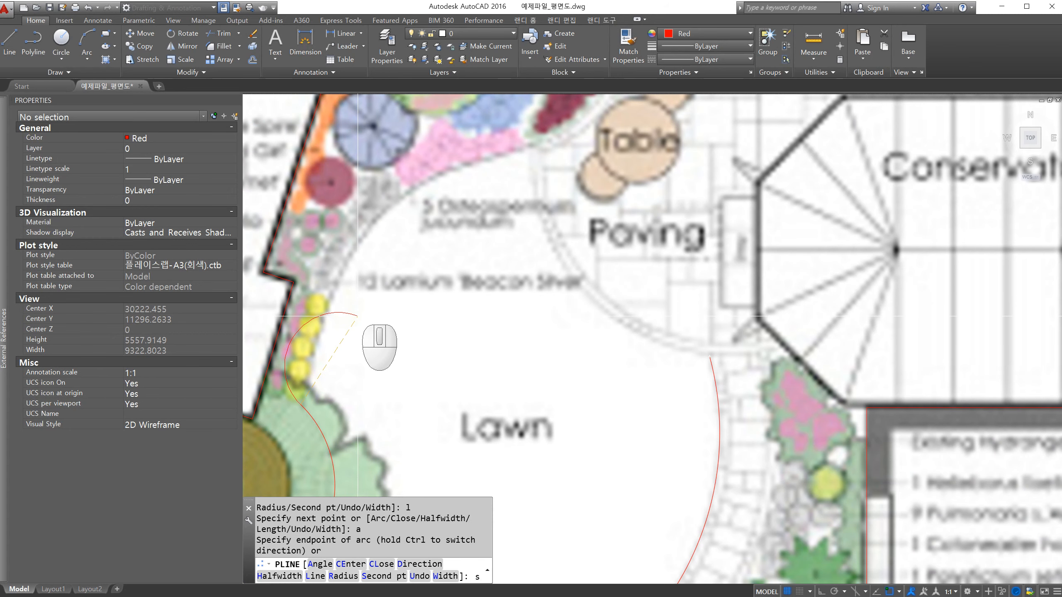
{"action": "key", "text": "Return"}
{"action": "left_click", "coordinate": [331, 290]}
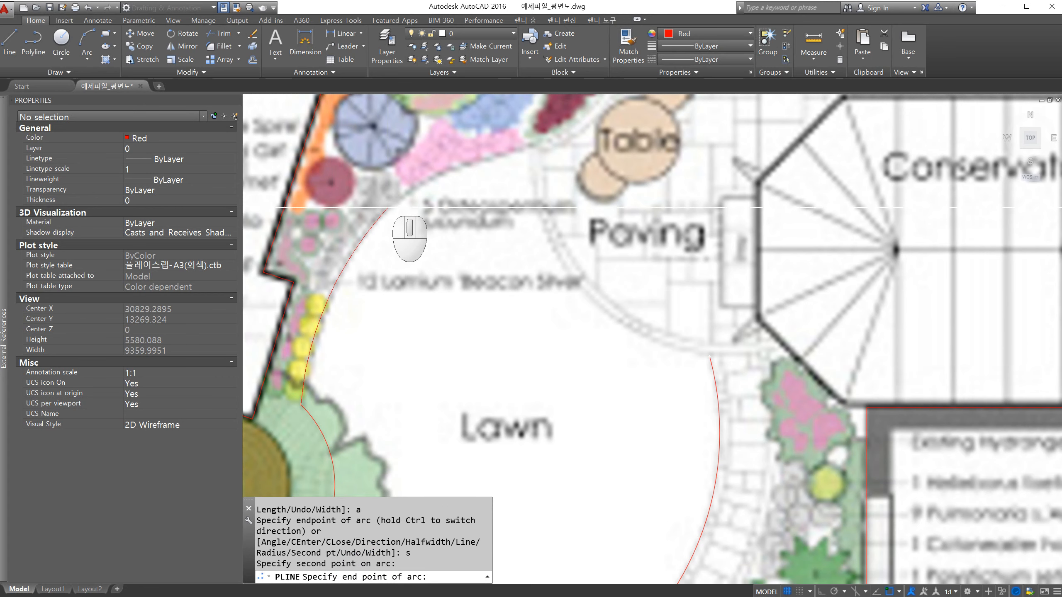
{"action": "left_click", "coordinate": [439, 178]}
Step: Add a second-point arc along the lower edge of the pink flower bed
{"action": "scroll", "coordinate": [438, 177], "scroll_direction": "up", "scroll_amount": 2}
{"action": "key", "text": "Return"}
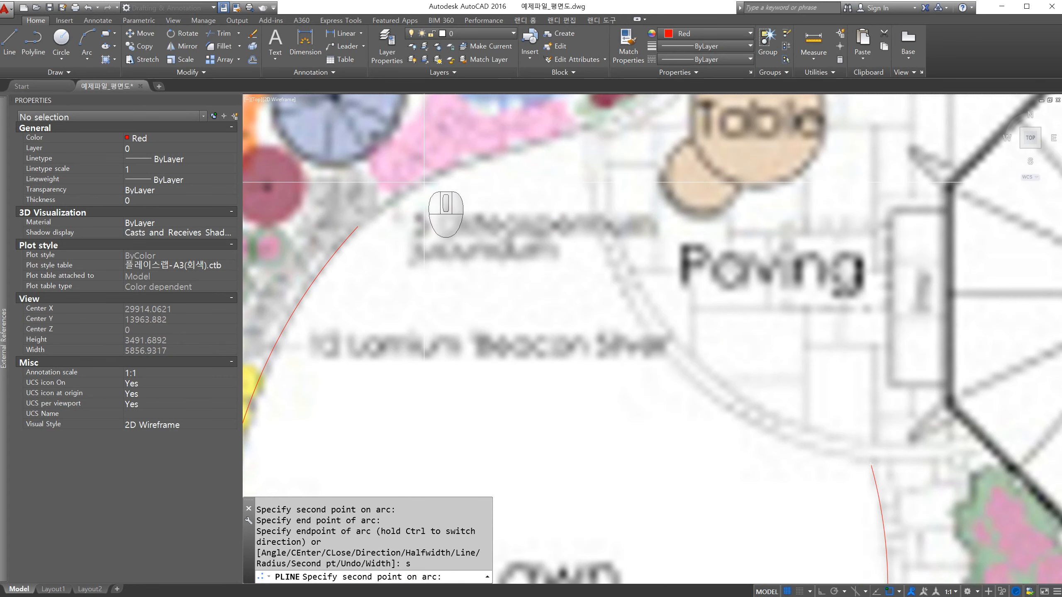
{"action": "left_click", "coordinate": [425, 182]}
{"action": "left_click", "coordinate": [501, 152]}
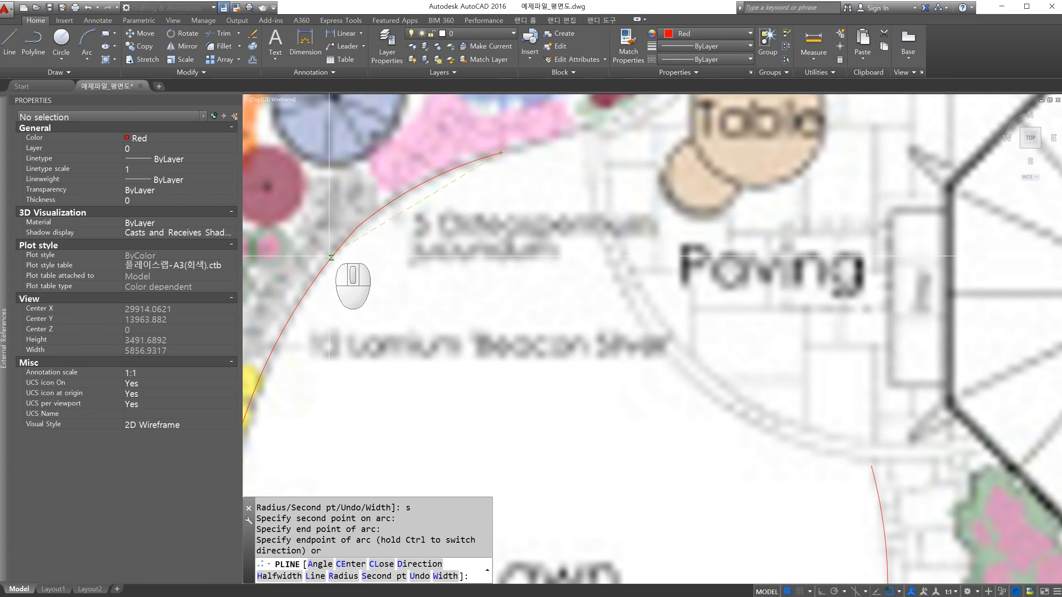
Step: Continue with a short second-point arc from the pink flower bed to the corner where the lawn meets the curved paving edge
{"action": "scroll", "coordinate": [330, 253], "scroll_direction": "down", "scroll_amount": 3}
{"action": "scroll", "coordinate": [407, 214], "scroll_direction": "up", "scroll_amount": 4}
{"action": "scroll", "coordinate": [408, 213], "scroll_direction": "down", "scroll_amount": 2}
{"action": "type", "text": "s"}
{"action": "scroll", "coordinate": [405, 209], "scroll_direction": "up", "scroll_amount": 3}
{"action": "key", "text": "Return"}
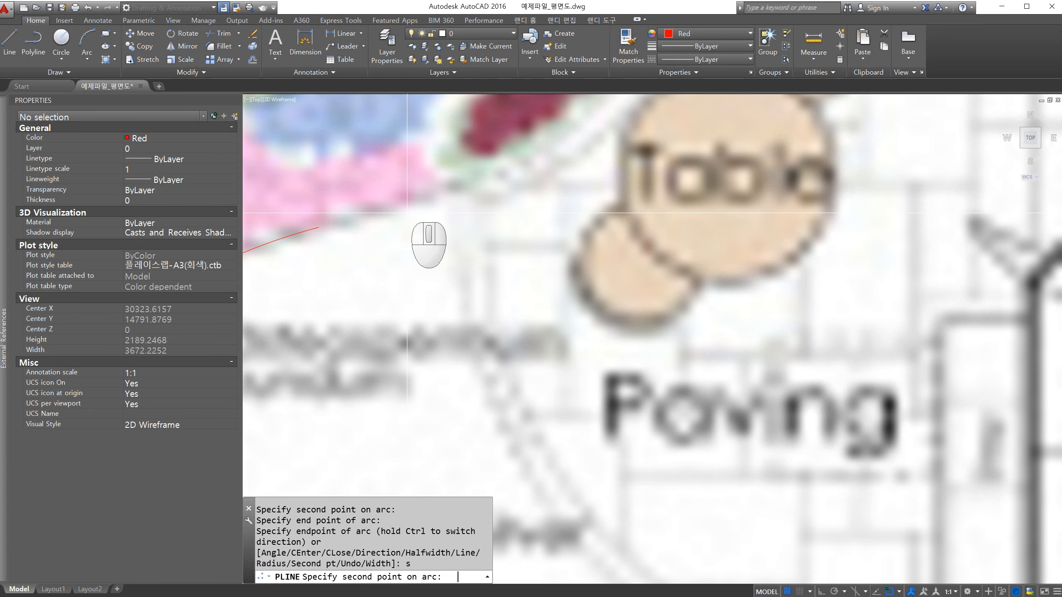
{"action": "left_click", "coordinate": [435, 198]}
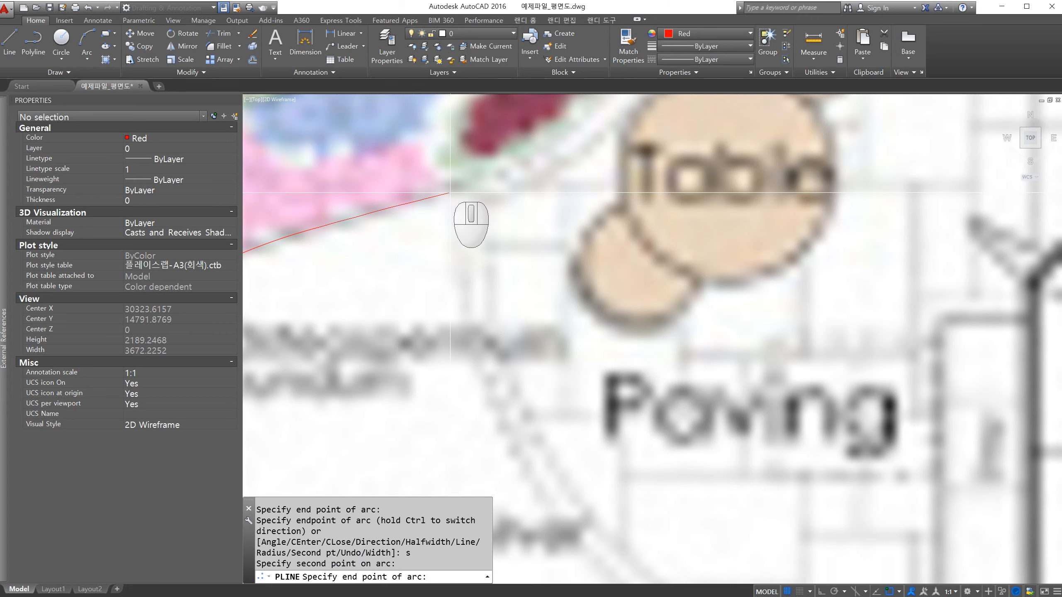
{"action": "left_click", "coordinate": [454, 192]}
Step: Close the lawn outline with a second-point arc along the curved paving edge to the polyline's start point, and end the polyline
{"action": "scroll", "coordinate": [417, 331], "scroll_direction": "down", "scroll_amount": 4}
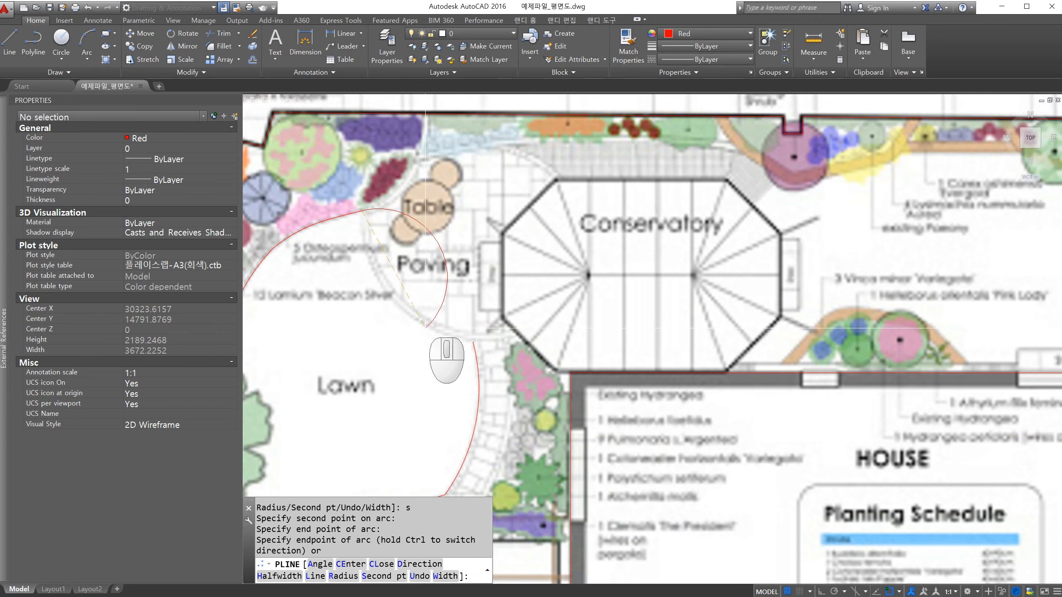
{"action": "middle_click_drag", "start_coordinate": [418, 334], "coordinate": [417, 335]}
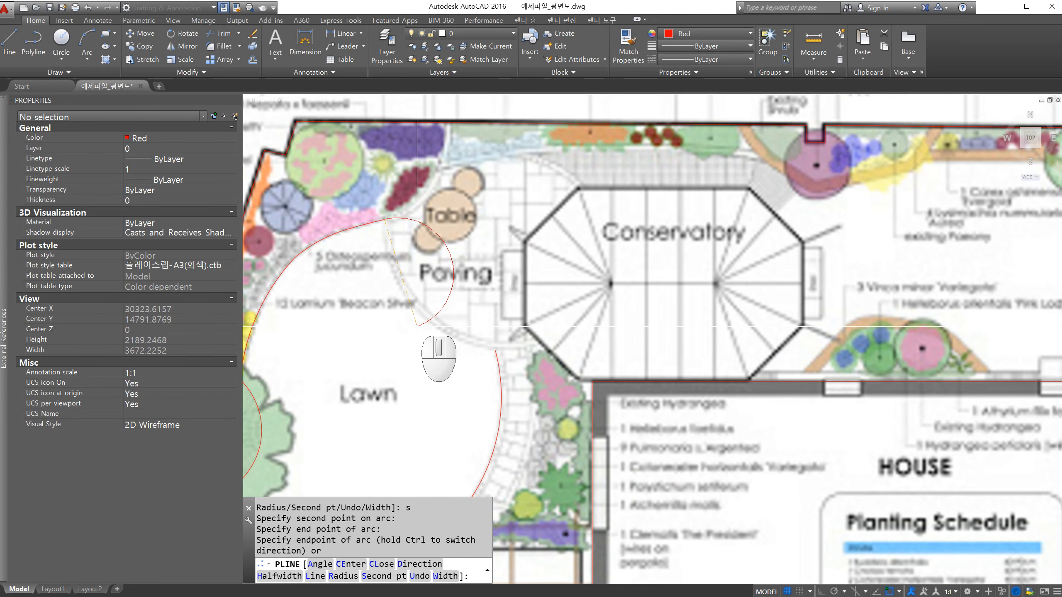
{"action": "key", "text": "Return"}
{"action": "scroll", "coordinate": [401, 295], "scroll_direction": "up", "scroll_amount": 2}
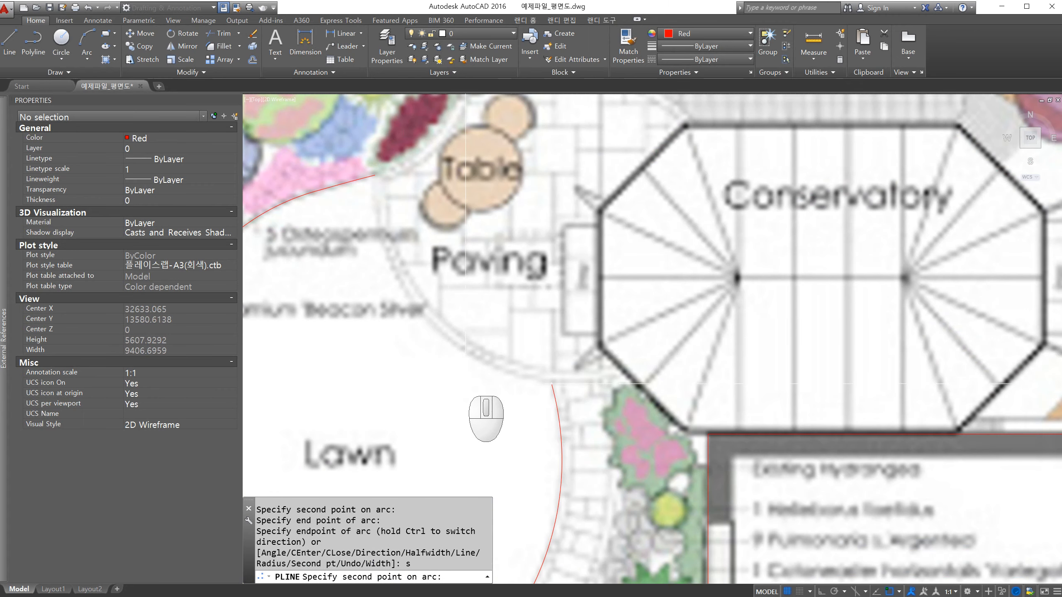
{"action": "left_click", "coordinate": [437, 329]}
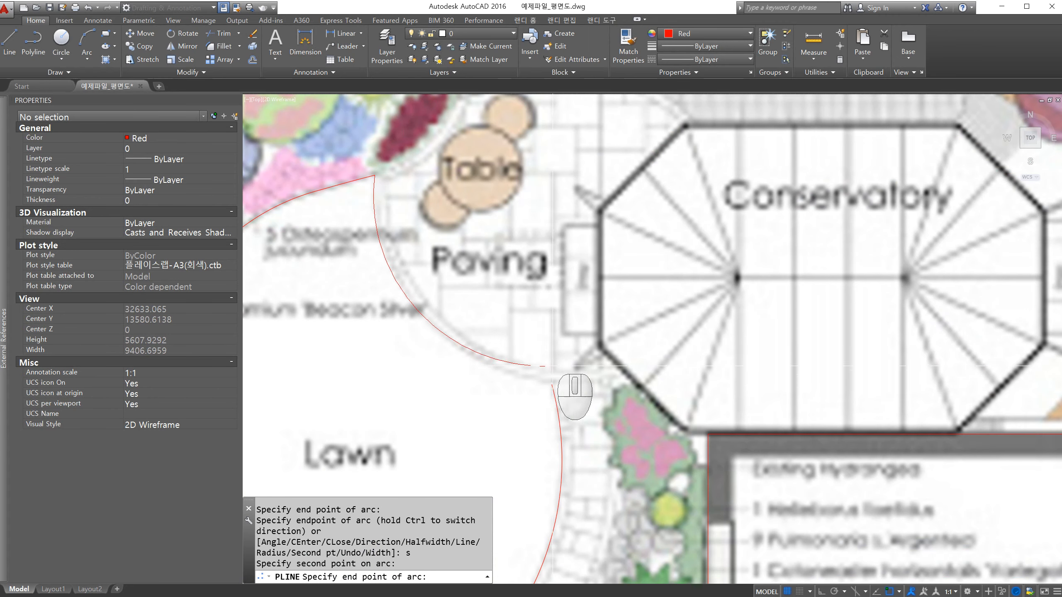
{"action": "left_click", "coordinate": [553, 384]}
{"action": "key", "text": "Return"}
{"action": "scroll", "coordinate": [468, 322], "scroll_direction": "down", "scroll_amount": 2}
{"action": "key", "text": "Escape"}
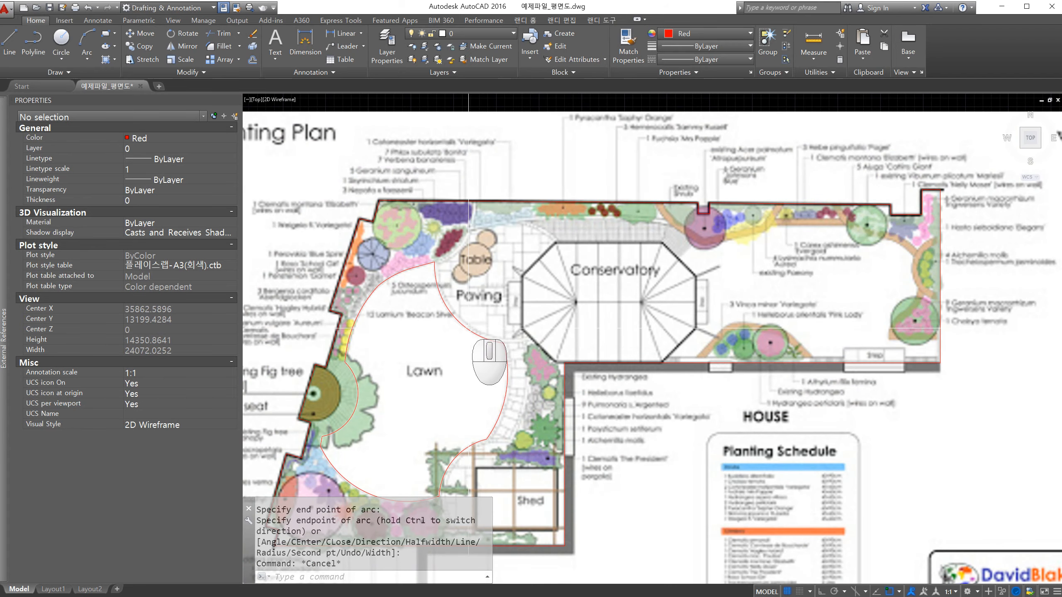
Step: Change the lawn polyline's color to Green and clear the selection
{"action": "left_click", "coordinate": [469, 331]}
{"action": "scroll", "coordinate": [457, 372], "scroll_direction": "down", "scroll_amount": 2}
{"action": "middle_click_drag", "start_coordinate": [458, 372], "coordinate": [469, 304]}
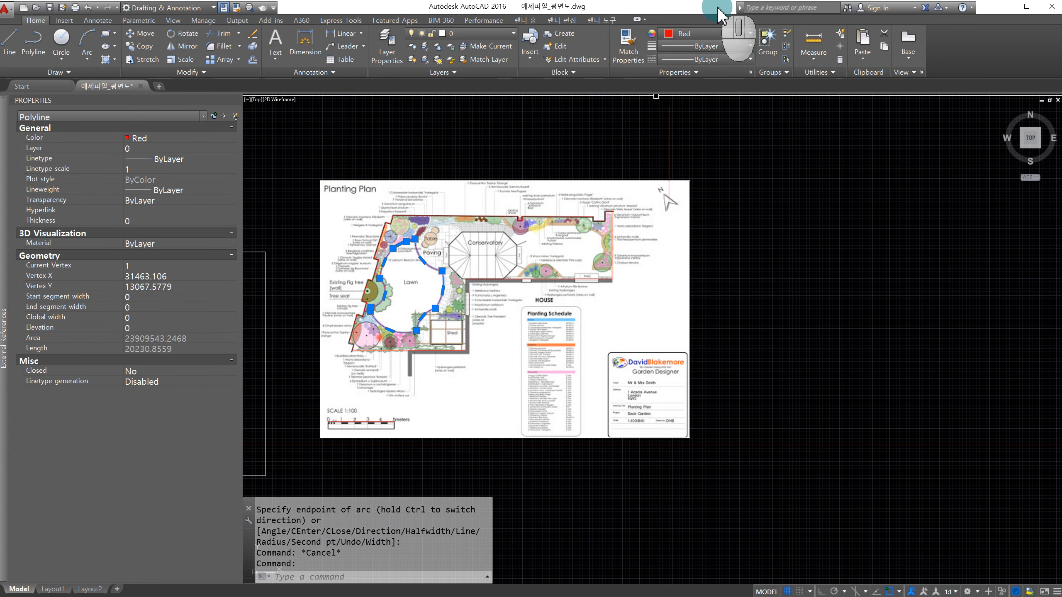
{"action": "left_click", "coordinate": [710, 34]}
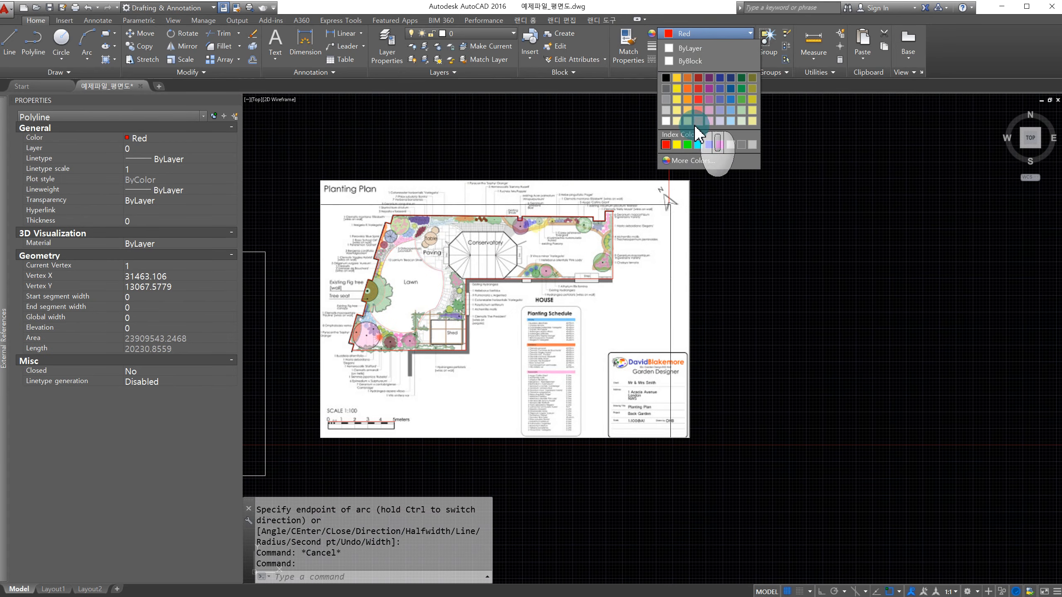
{"action": "left_click", "coordinate": [688, 144]}
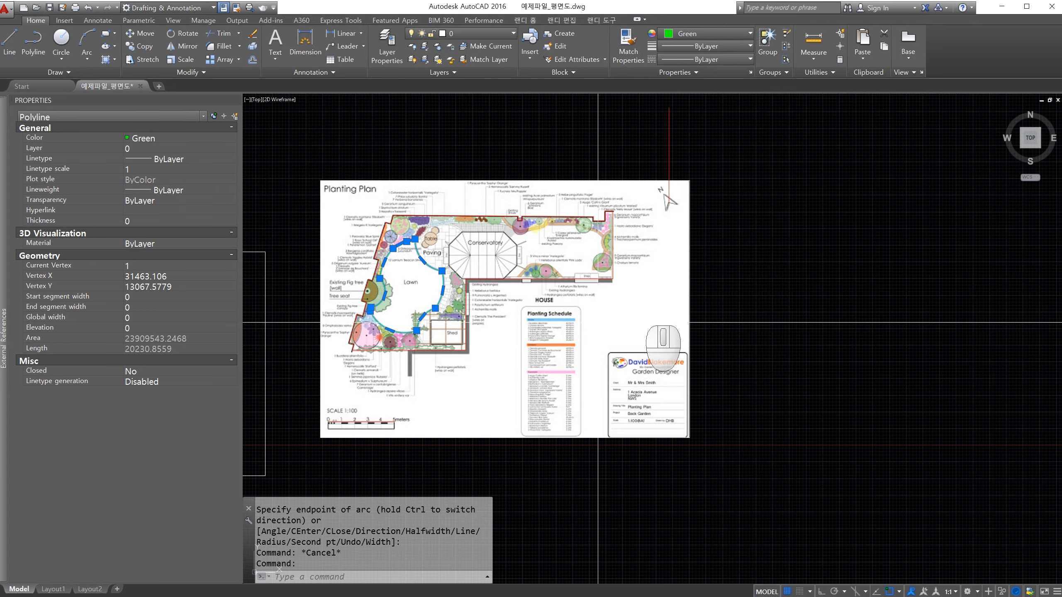
{"action": "scroll", "coordinate": [440, 282], "scroll_direction": "up", "scroll_amount": 3}
{"action": "key", "text": "Escape"}
{"action": "key", "text": "Escape"}
{"action": "mouse_move", "coordinate": [415, 287]}
{"action": "middle_mouse_down"}
{"action": "mouse_move", "coordinate": [440, 282]}
{"action": "mouse_move", "coordinate": [437, 298]}
{"action": "middle_mouse_up"}
{"action": "key", "text": "Escape"}
{"action": "middle_click_drag", "start_coordinate": [598, 250], "coordinate": [575, 258]}
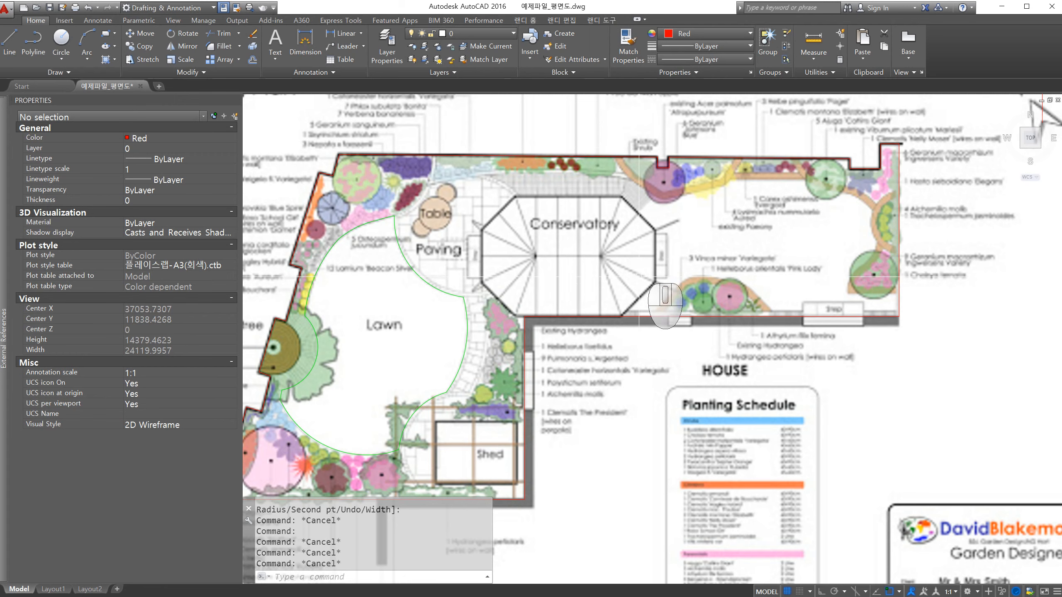
Step: Set the current drawing color to Yellow with nothing selected
{"action": "scroll", "coordinate": [614, 217], "scroll_direction": "up", "scroll_amount": 4}
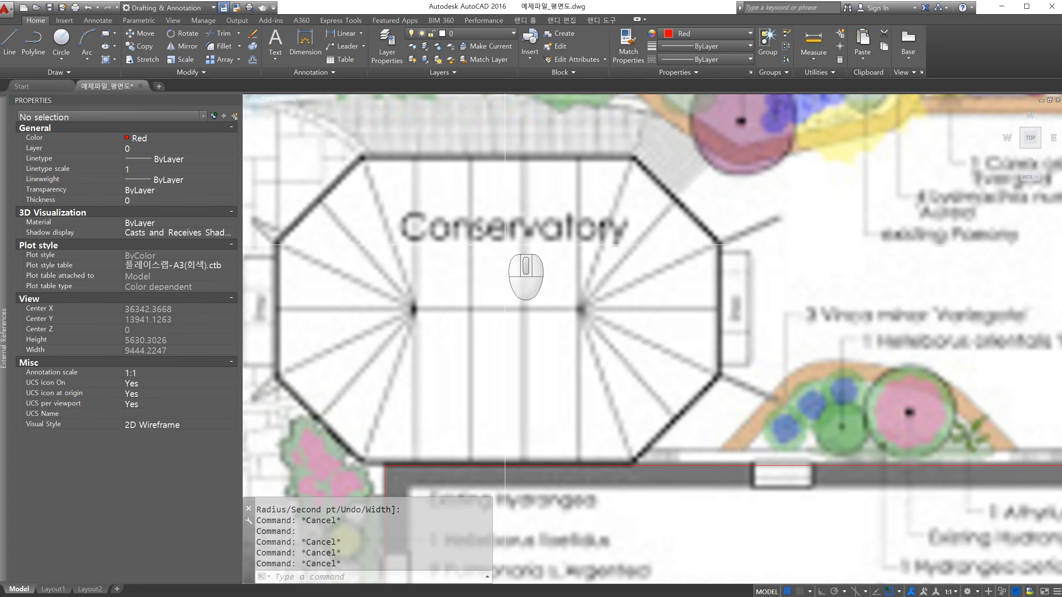
{"action": "scroll", "coordinate": [527, 251], "scroll_direction": "down", "scroll_amount": 2}
{"action": "scroll", "coordinate": [605, 222], "scroll_direction": "down", "scroll_amount": 1}
{"action": "key", "text": "Escape"}
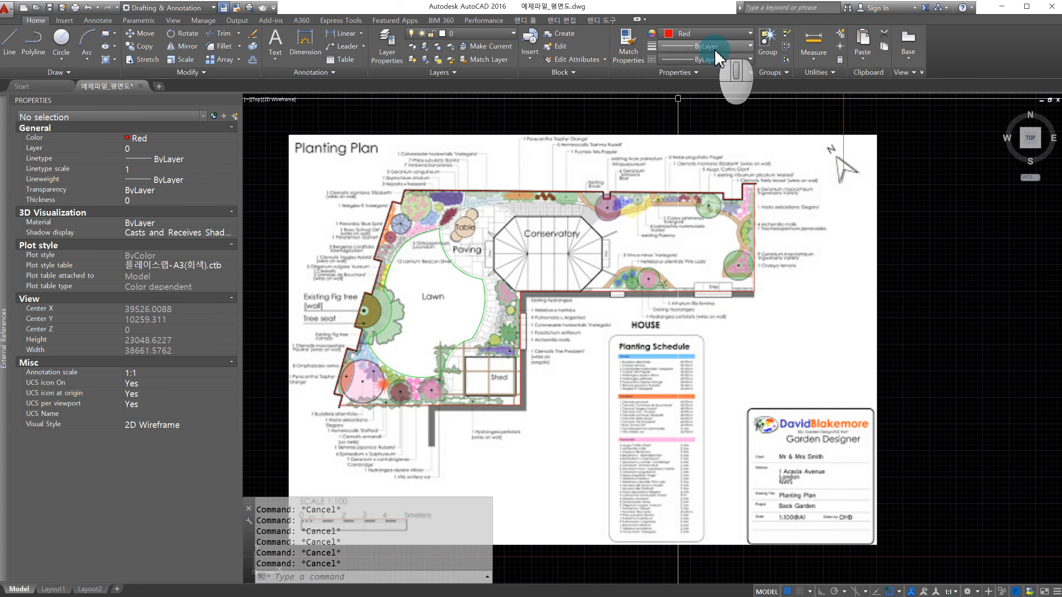
{"action": "left_click", "coordinate": [715, 33]}
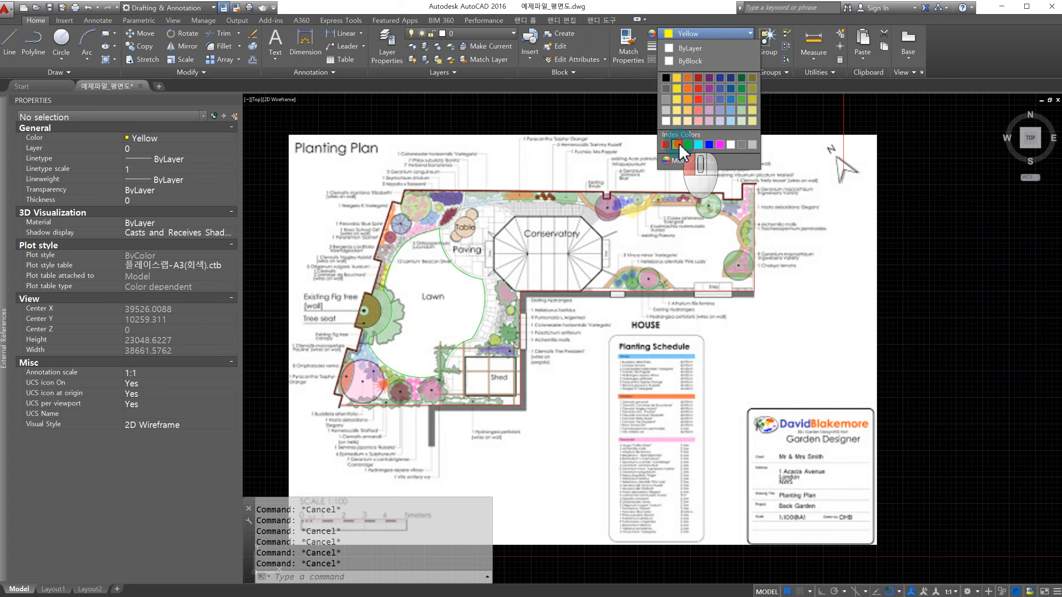
Step: Start a polyline at the Conservatory's upper-left corner and trace its top edge, upper-right diagonal and right edge
{"action": "scroll", "coordinate": [539, 234], "scroll_direction": "up", "scroll_amount": 2}
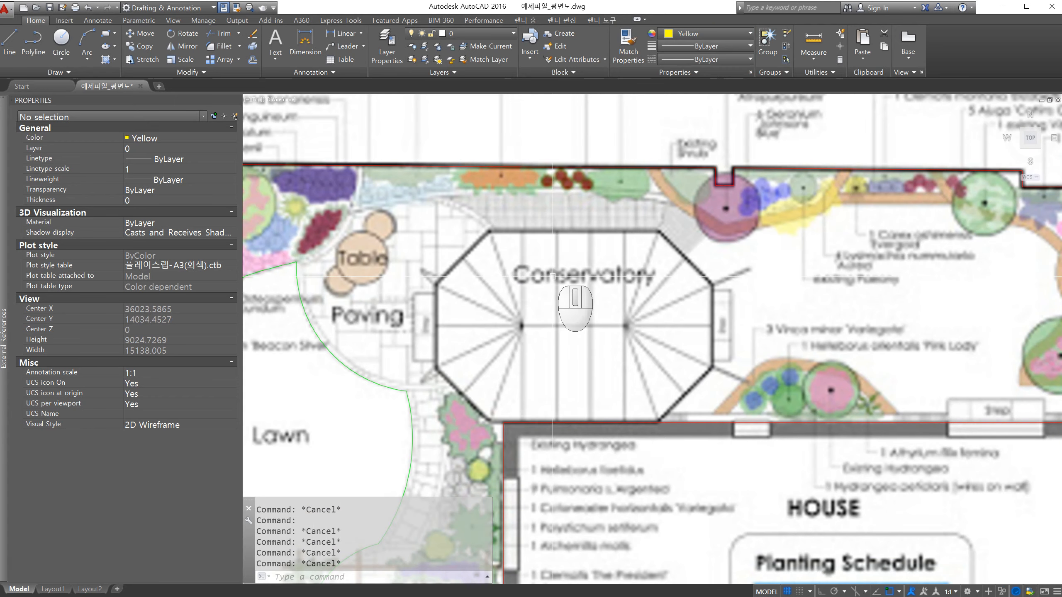
{"action": "type", "text": "pl"}
{"action": "key", "text": "Return"}
{"action": "scroll", "coordinate": [508, 226], "scroll_direction": "up", "scroll_amount": 2}
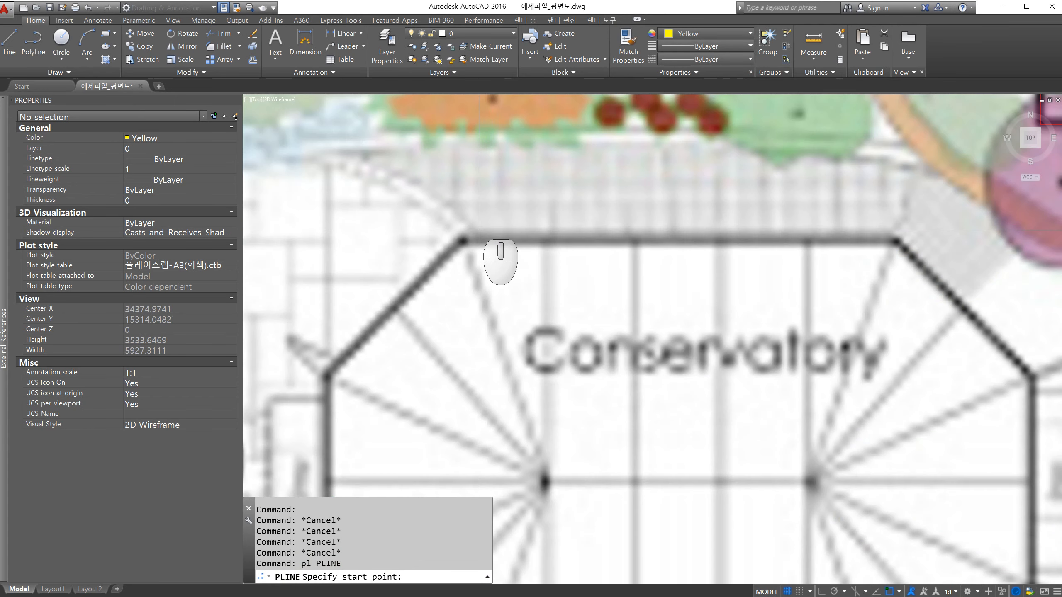
{"action": "left_click", "coordinate": [464, 237]}
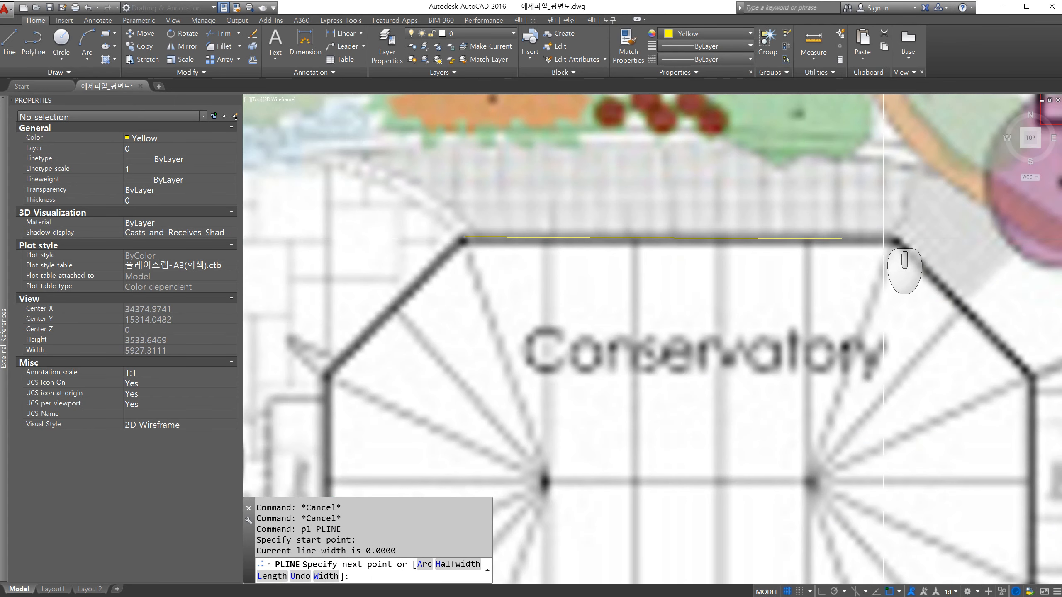
{"action": "left_click", "coordinate": [893, 239]}
{"action": "middle_click_drag", "start_coordinate": [862, 272], "coordinate": [619, 105]}
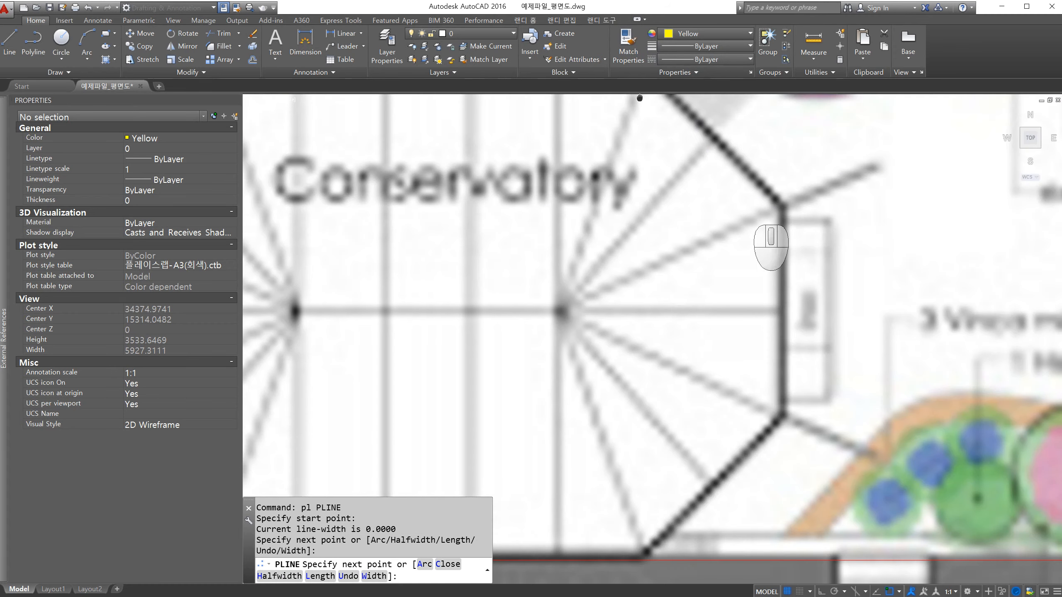
{"action": "left_click", "coordinate": [784, 208]}
{"action": "scroll", "coordinate": [785, 211], "scroll_direction": "down", "scroll_amount": 3}
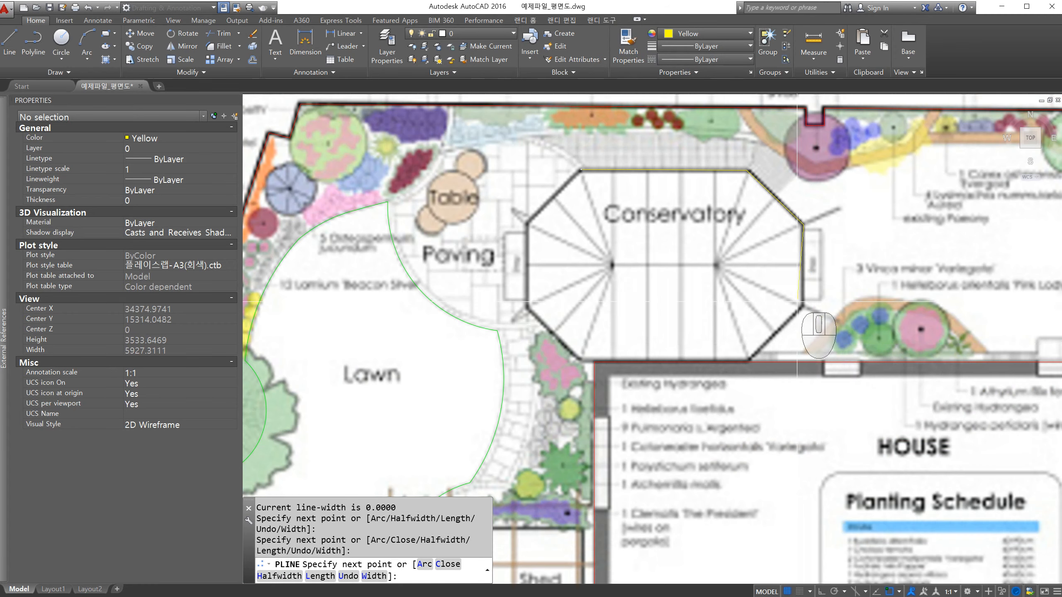
{"action": "scroll", "coordinate": [805, 305], "scroll_direction": "up", "scroll_amount": 3}
{"action": "left_click", "coordinate": [808, 316]}
{"action": "scroll", "coordinate": [807, 315], "scroll_direction": "down", "scroll_amount": 3}
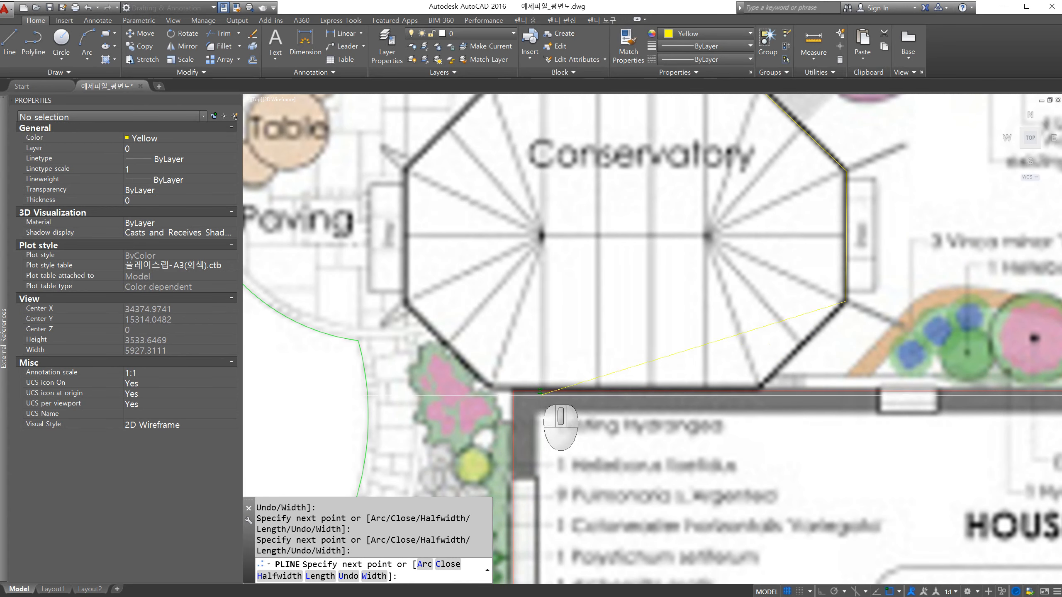
Step: Open the running object snap options, and trace the Conservatory's lower-right diagonal down to the house wall
{"action": "left_click", "coordinate": [899, 592]}
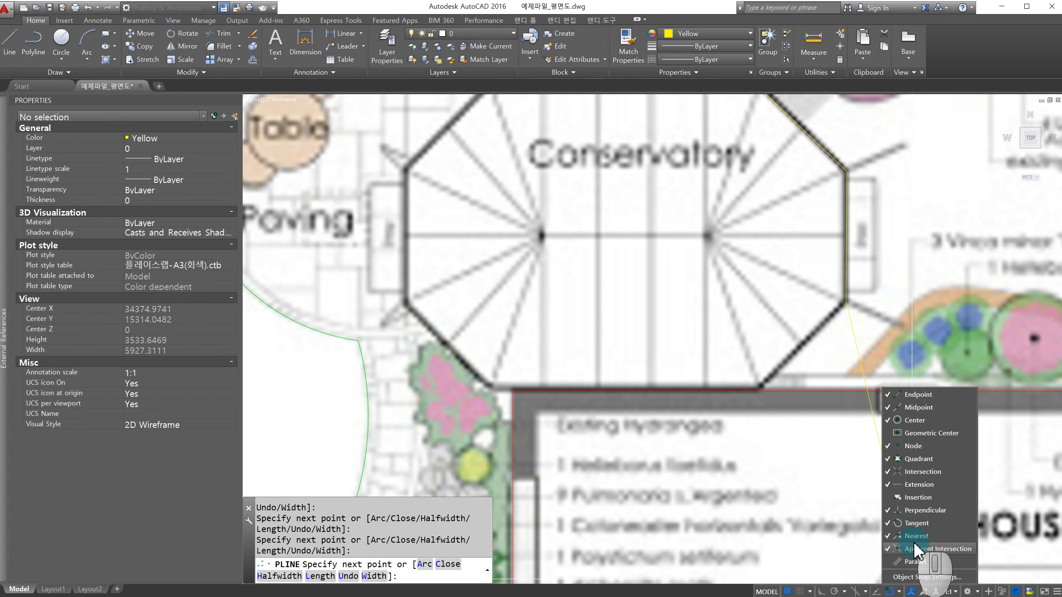
{"action": "left_click", "coordinate": [630, 12]}
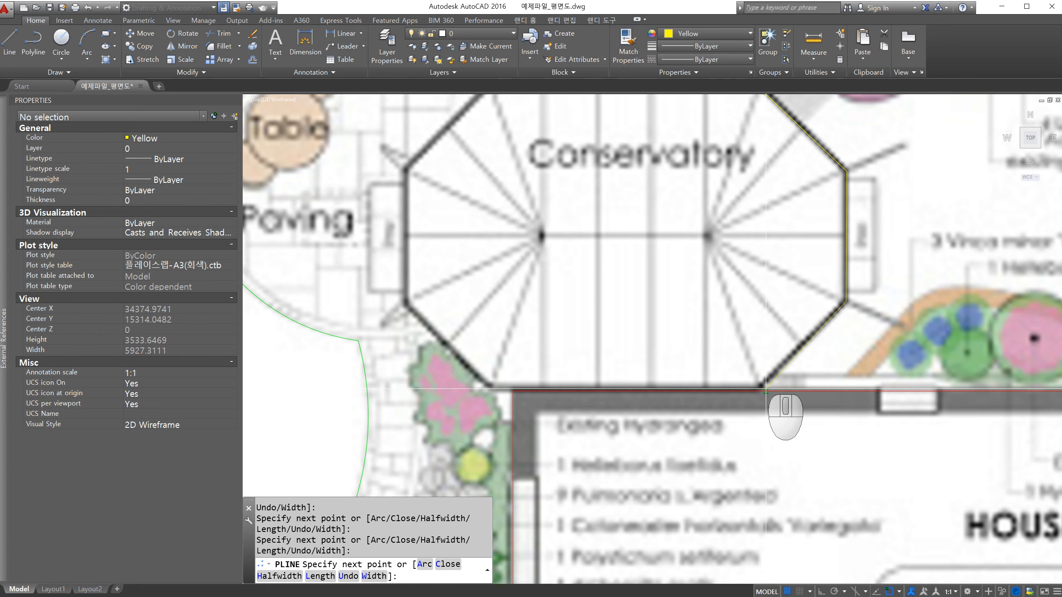
{"action": "scroll", "coordinate": [763, 385], "scroll_direction": "up", "scroll_amount": 4}
{"action": "scroll", "coordinate": [744, 391], "scroll_direction": "down", "scroll_amount": 4}
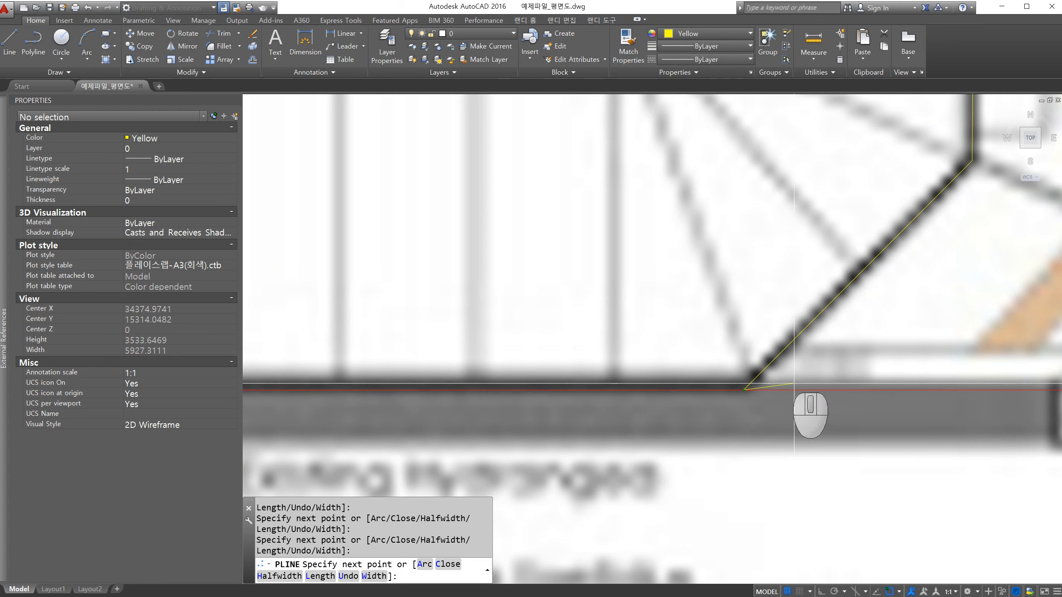
Step: Trace the Conservatory's bottom edge, lower-left diagonal, left edge and upper-left diagonal back to the start point, and end the polyline
{"action": "scroll", "coordinate": [377, 385], "scroll_direction": "up", "scroll_amount": 4}
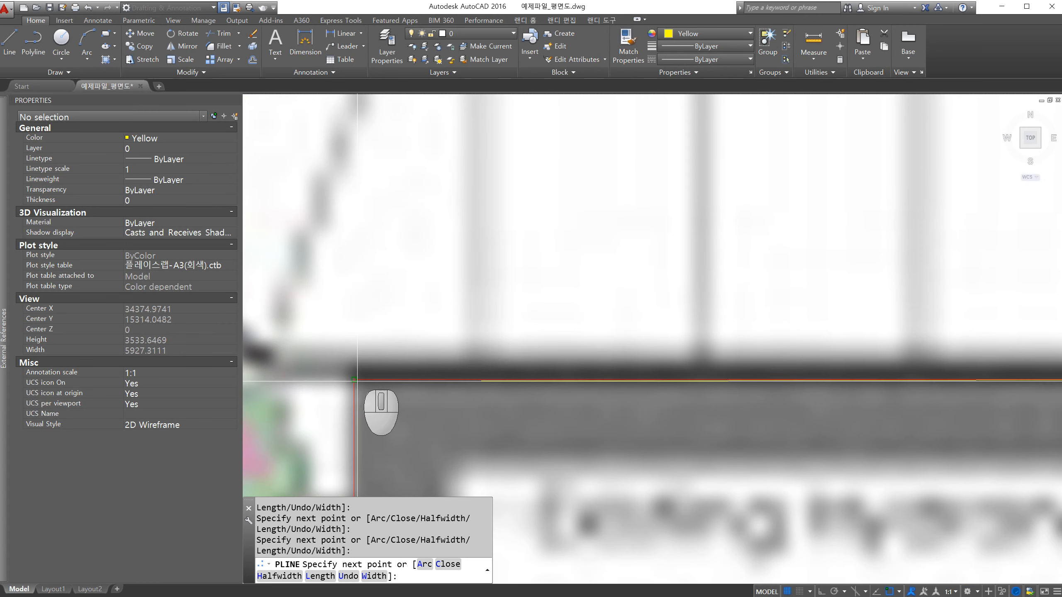
{"action": "scroll", "coordinate": [448, 426], "scroll_direction": "down", "scroll_amount": 3}
{"action": "scroll", "coordinate": [447, 426], "scroll_direction": "up", "scroll_amount": 4}
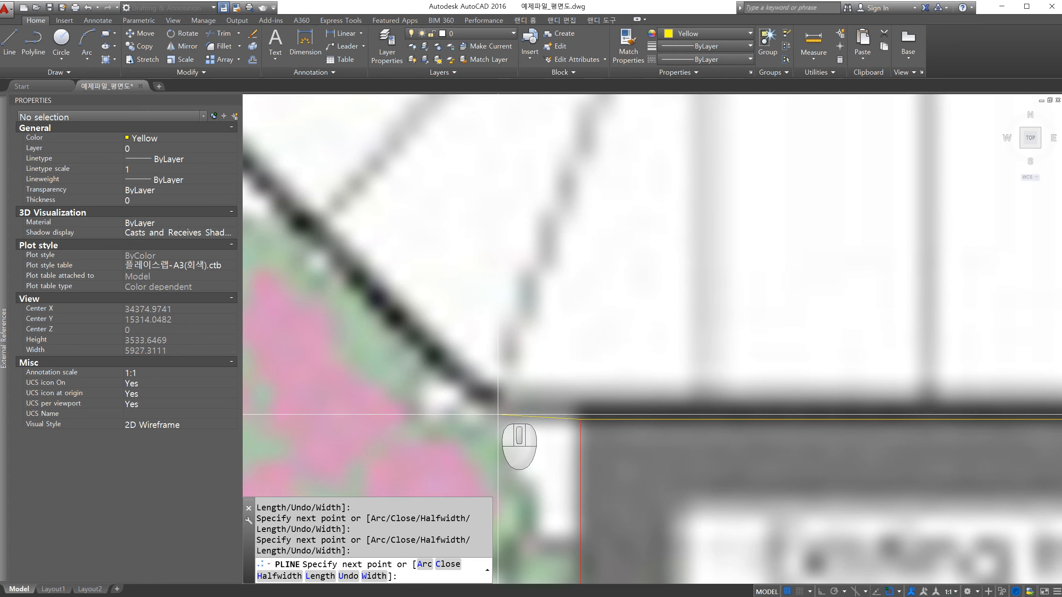
{"action": "scroll", "coordinate": [513, 438], "scroll_direction": "down", "scroll_amount": 3}
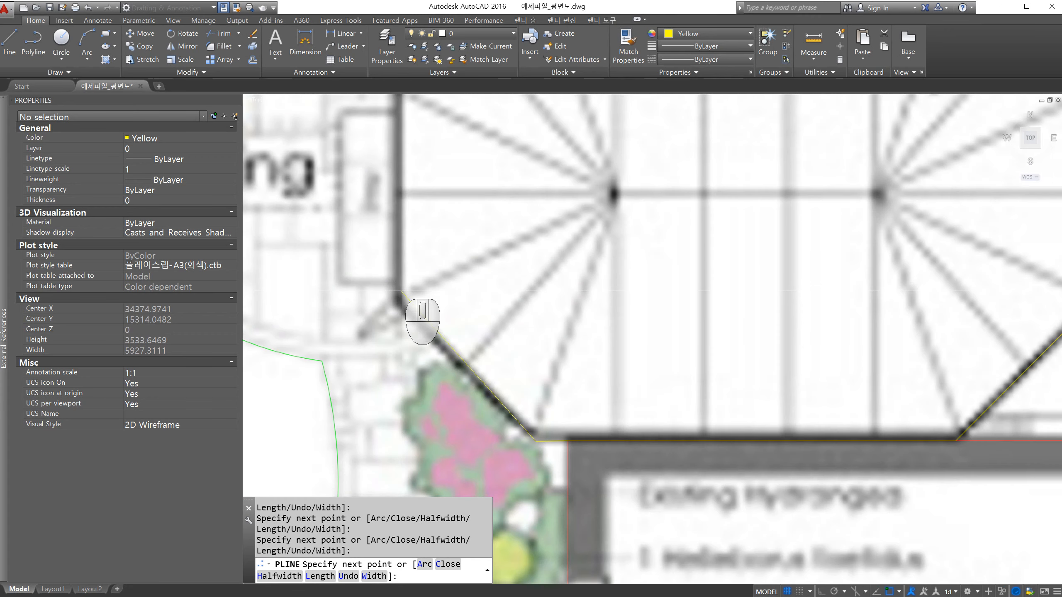
{"action": "scroll", "coordinate": [447, 376], "scroll_direction": "down", "scroll_amount": 3}
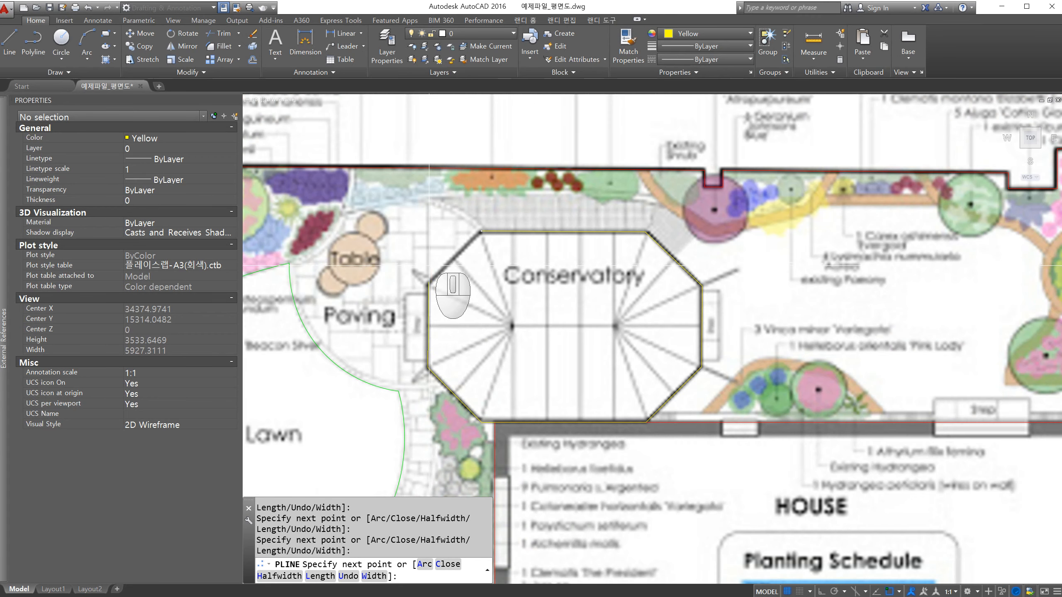
{"action": "scroll", "coordinate": [427, 288], "scroll_direction": "up", "scroll_amount": 3}
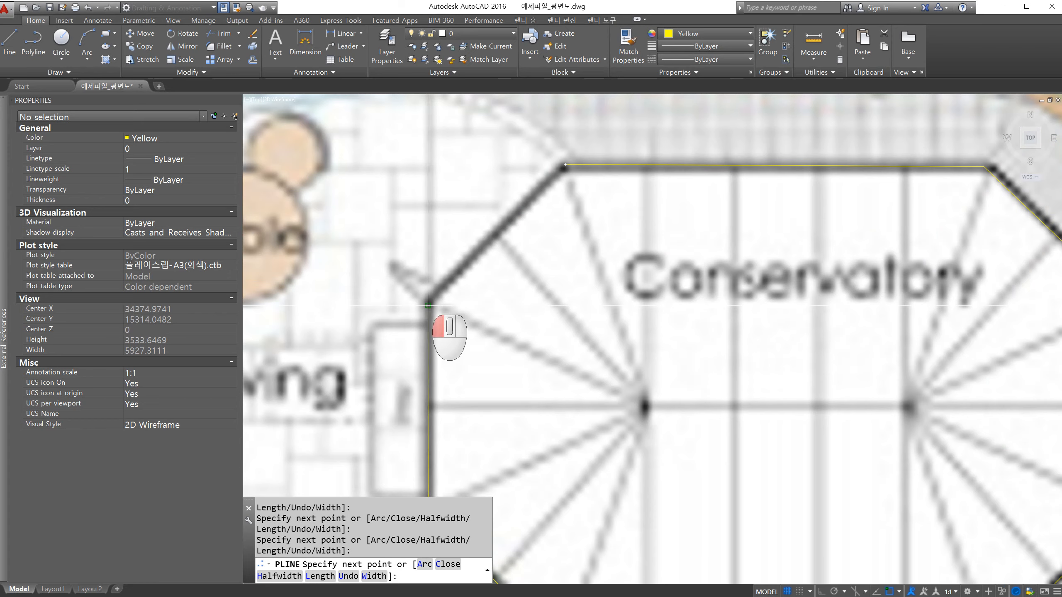
{"action": "left_click", "coordinate": [427, 305]}
{"action": "left_click", "coordinate": [565, 165]}
{"action": "key", "text": "space"}
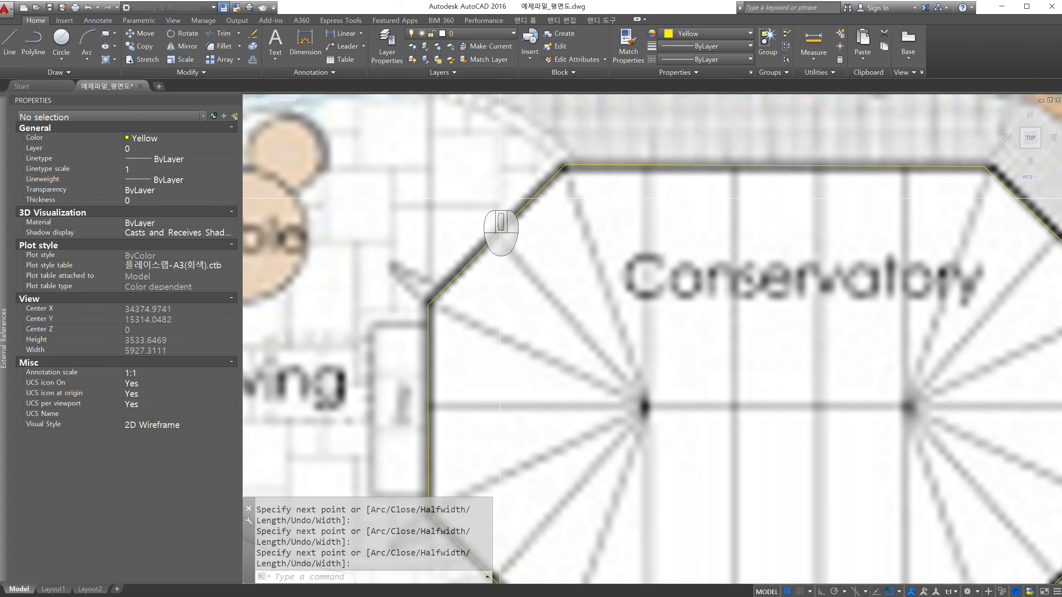
Step: Select the Conservatory polyline to check its complete outline, and clear the selection
{"action": "scroll", "coordinate": [457, 199], "scroll_direction": "down", "scroll_amount": 4}
{"action": "key", "text": "Escape"}
{"action": "left_click", "coordinate": [561, 186]}
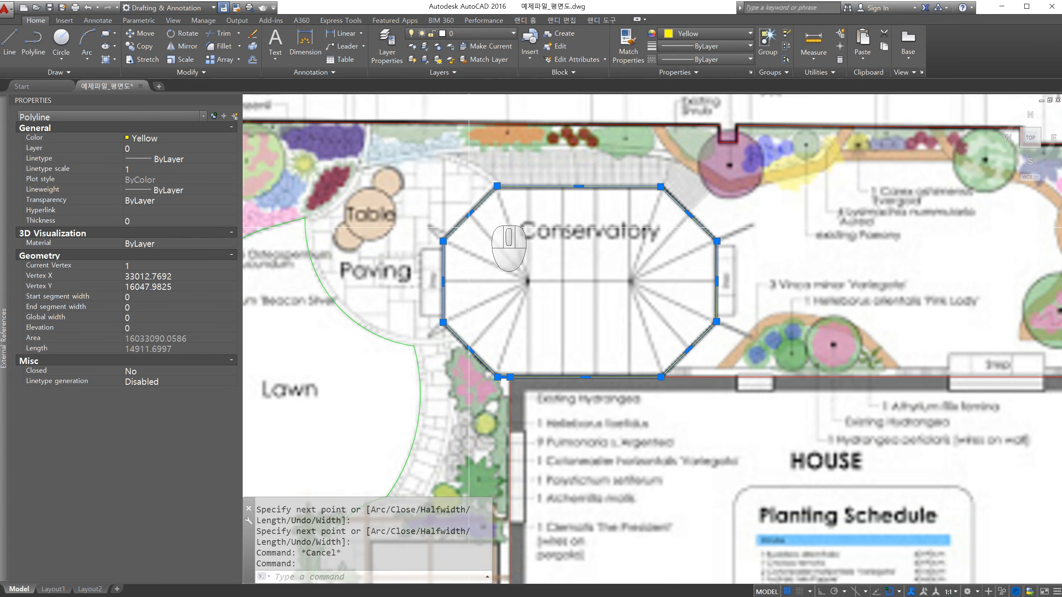
{"action": "scroll", "coordinate": [494, 212], "scroll_direction": "down", "scroll_amount": 4}
{"action": "key", "text": "Escape"}
{"action": "key", "text": "Escape"}
{"action": "key", "text": "Escape"}
{"action": "mouse_move", "coordinate": [499, 341]}
{"action": "middle_mouse_down"}
{"action": "mouse_move", "coordinate": [478, 307]}
{"action": "mouse_move", "coordinate": [502, 319]}
{"action": "middle_mouse_up"}
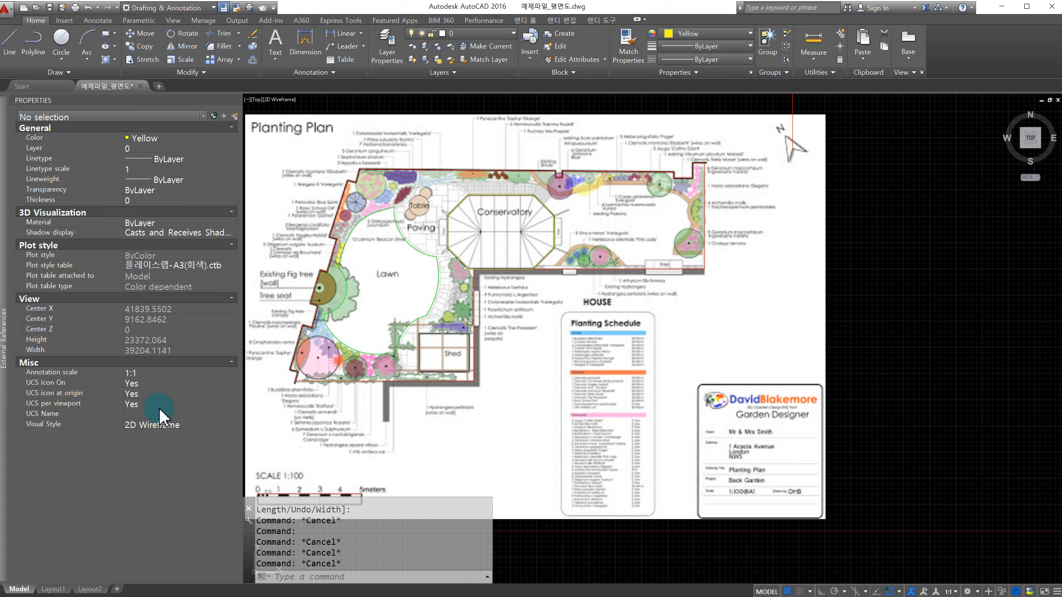
{"action": "middle_click_drag", "start_coordinate": [564, 307], "coordinate": [603, 320]}
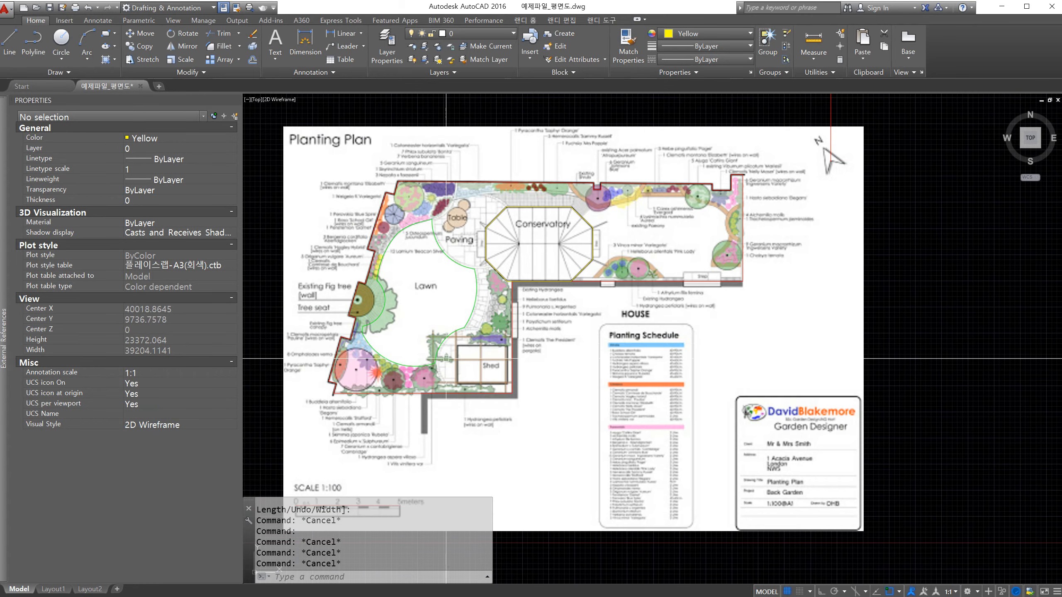
{"action": "middle_click_drag", "start_coordinate": [467, 304], "coordinate": [611, 315]}
{"action": "left_click", "coordinate": [534, 356]}
{"action": "left_click", "coordinate": [506, 311]}
{"action": "key", "text": "Escape"}
{"action": "key", "text": "Escape"}
{"action": "key", "text": "Escape"}
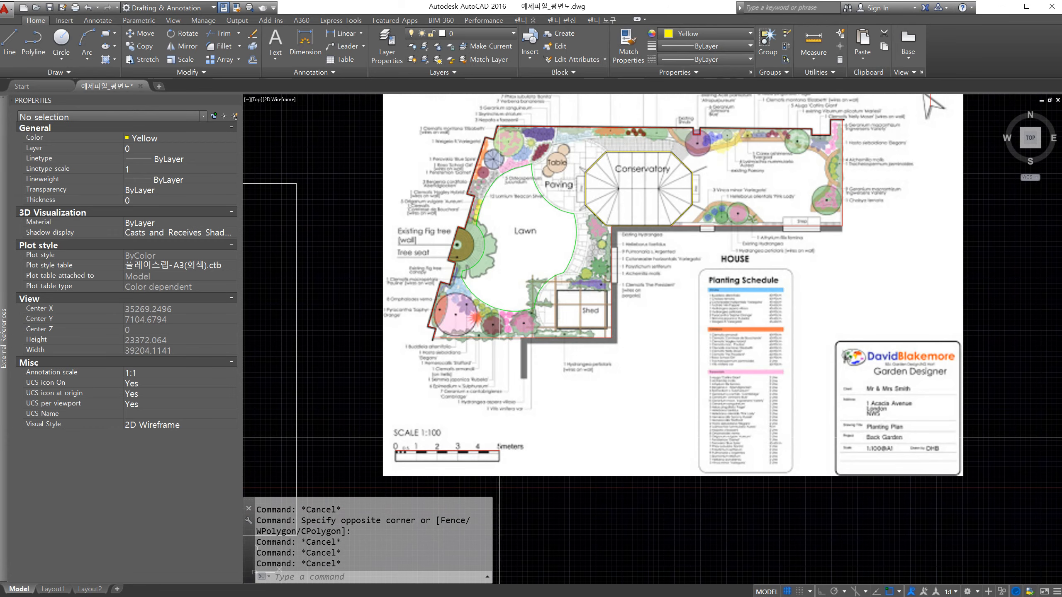
{"action": "middle_click_drag", "start_coordinate": [548, 431], "coordinate": [518, 460]}
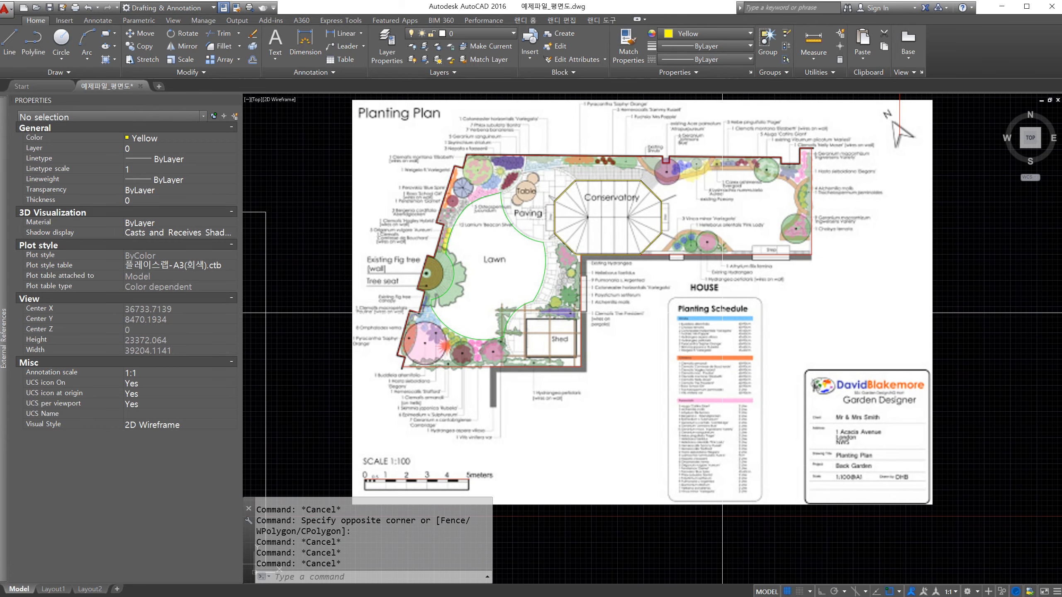
{"action": "middle_click_drag", "start_coordinate": [363, 464], "coordinate": [480, 376]}
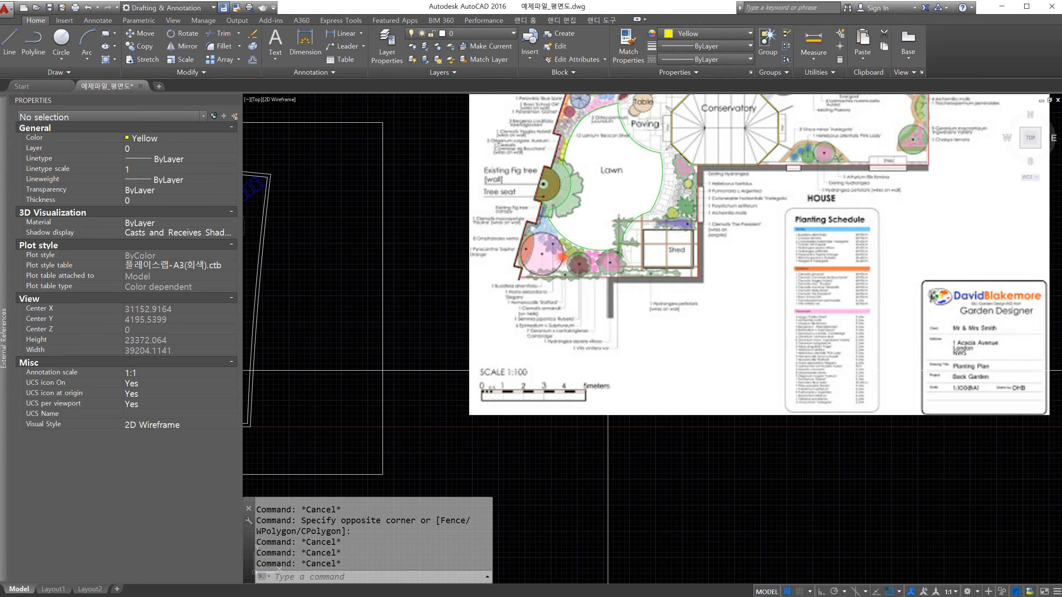
{"action": "middle_click_drag", "start_coordinate": [586, 354], "coordinate": [577, 352]}
{"action": "middle_click_drag", "start_coordinate": [651, 291], "coordinate": [610, 328]}
{"action": "middle_click_drag", "start_coordinate": [643, 272], "coordinate": [602, 294]}
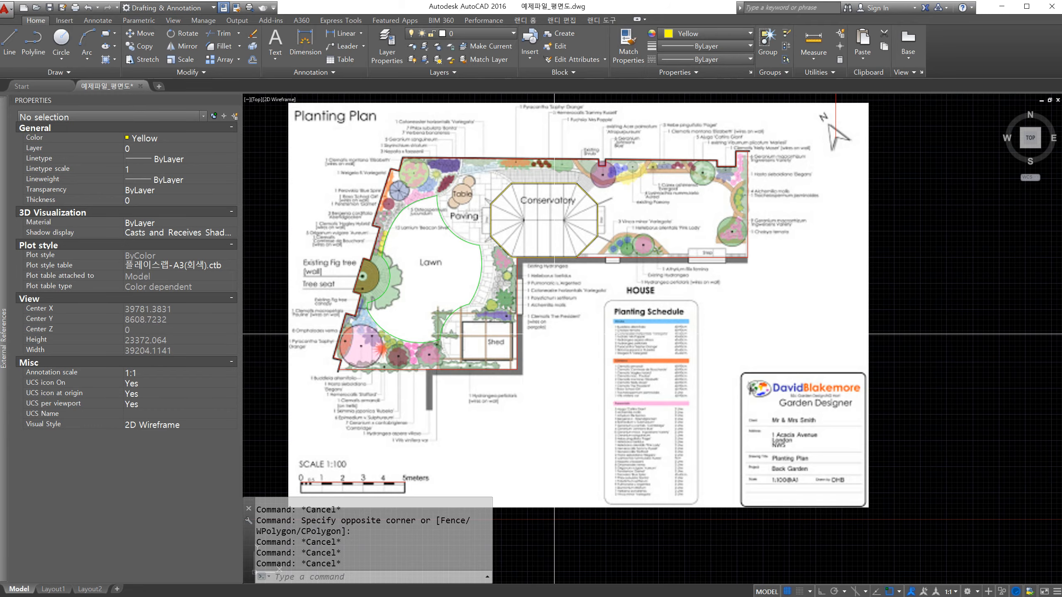
{"action": "scroll", "coordinate": [555, 333], "scroll_direction": "down", "scroll_amount": 2}
{"action": "scroll", "coordinate": [540, 297], "scroll_direction": "up", "scroll_amount": 2}
{"action": "mouse_move", "coordinate": [591, 335]}
{"action": "middle_mouse_down"}
{"action": "mouse_move", "coordinate": [525, 327]}
{"action": "mouse_move", "coordinate": [535, 287]}
{"action": "mouse_move", "coordinate": [526, 308]}
{"action": "mouse_move", "coordinate": [554, 333]}
{"action": "mouse_move", "coordinate": [562, 325]}
{"action": "mouse_move", "coordinate": [616, 337]}
{"action": "middle_mouse_up"}
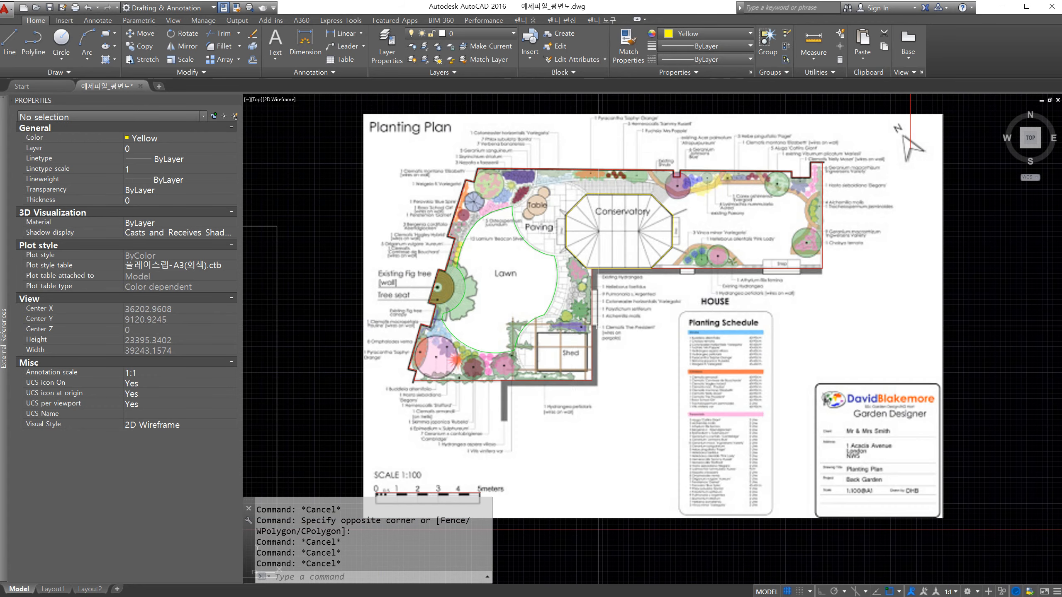
{"action": "middle_click_drag", "start_coordinate": [611, 400], "coordinate": [622, 396]}
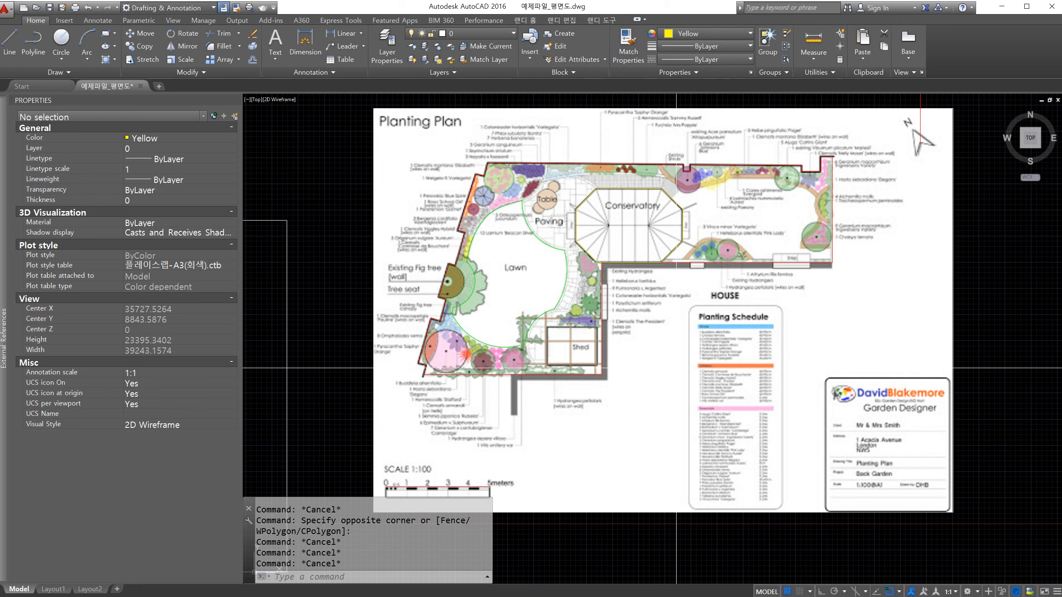